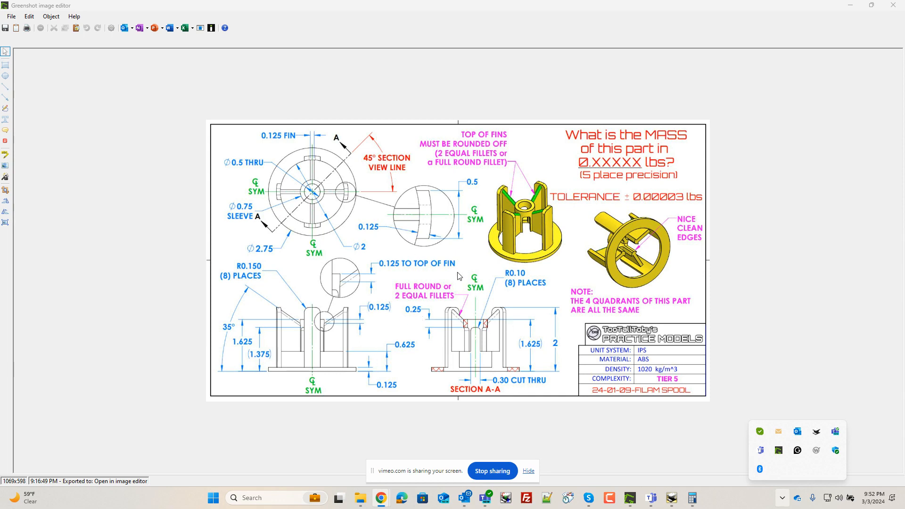
Move the reference drawing window out of the way and switch to the empty IRONCAD scene.
double_click(522, 7)
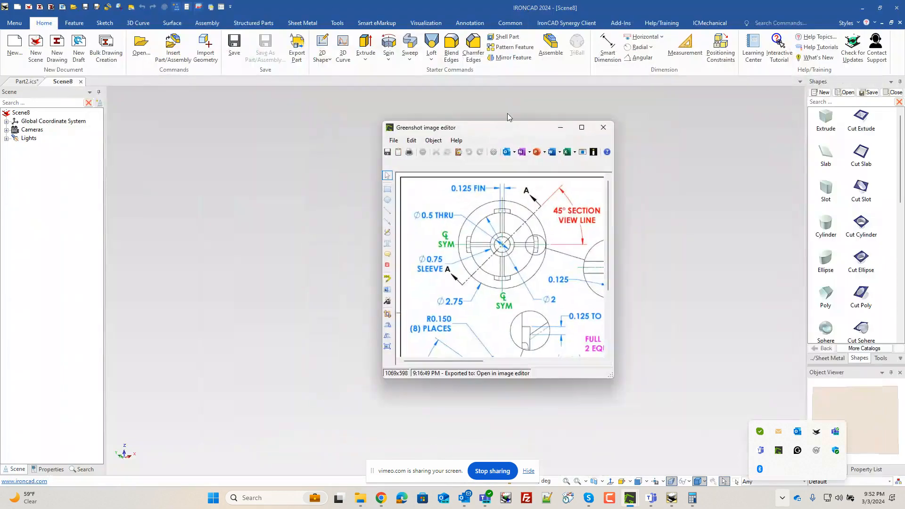
drag(508, 131, 904, 130)
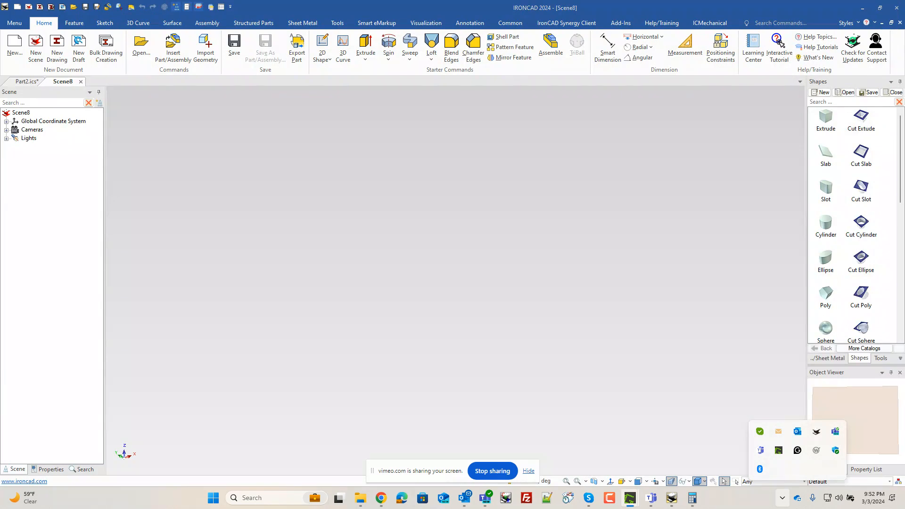
click(576, 240)
click(783, 498)
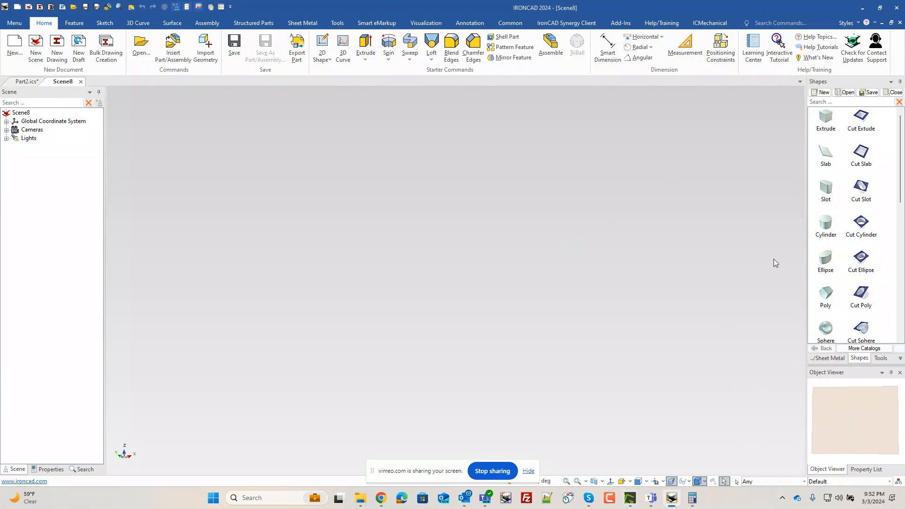
Add a cylinder to the empty scene and set its diameter to 2.75 in.
drag(827, 224, 452, 272)
click(370, 475)
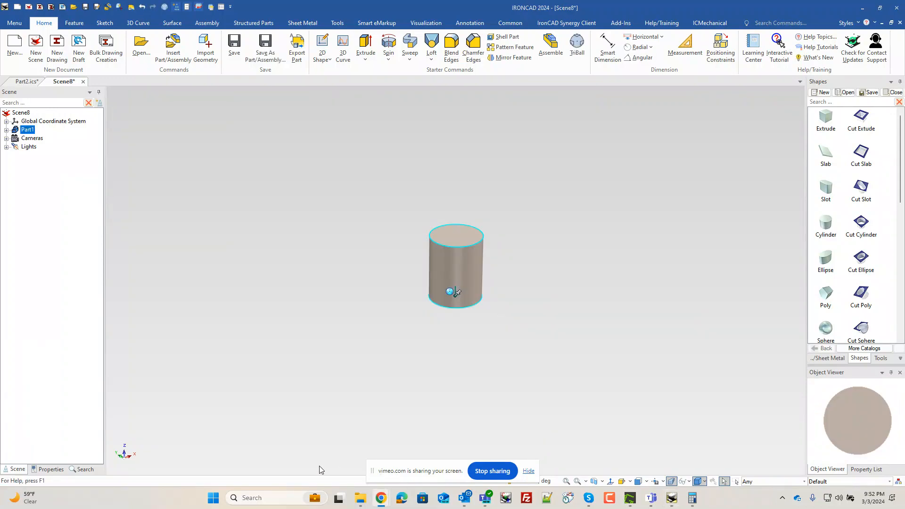
drag(372, 475, 330, 467)
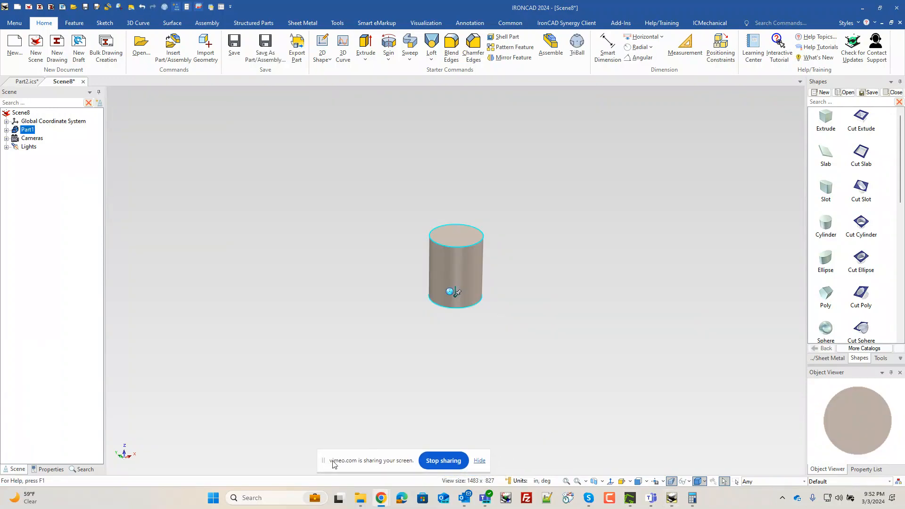
click(482, 264)
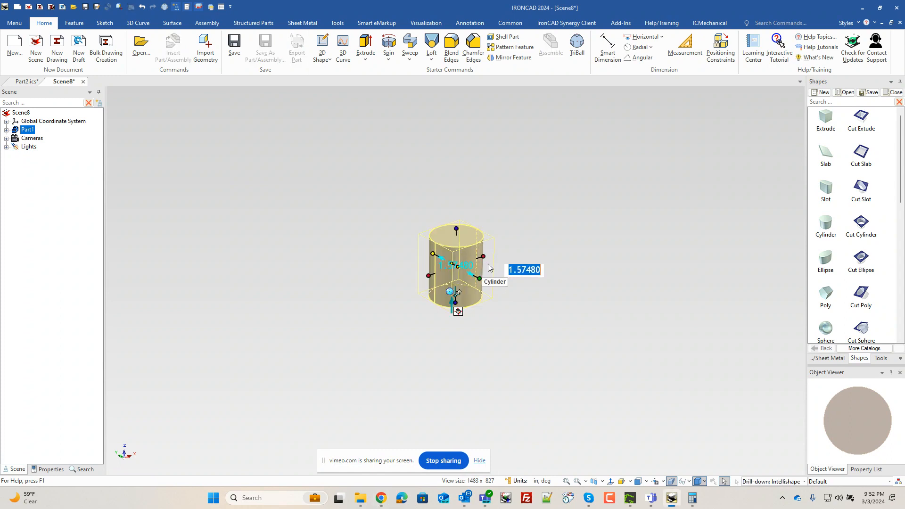
click(483, 256)
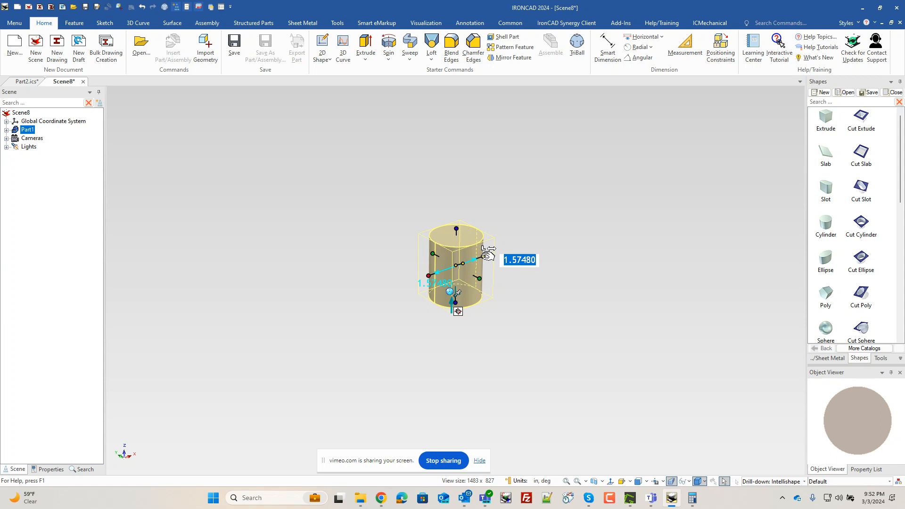
text(2.75)
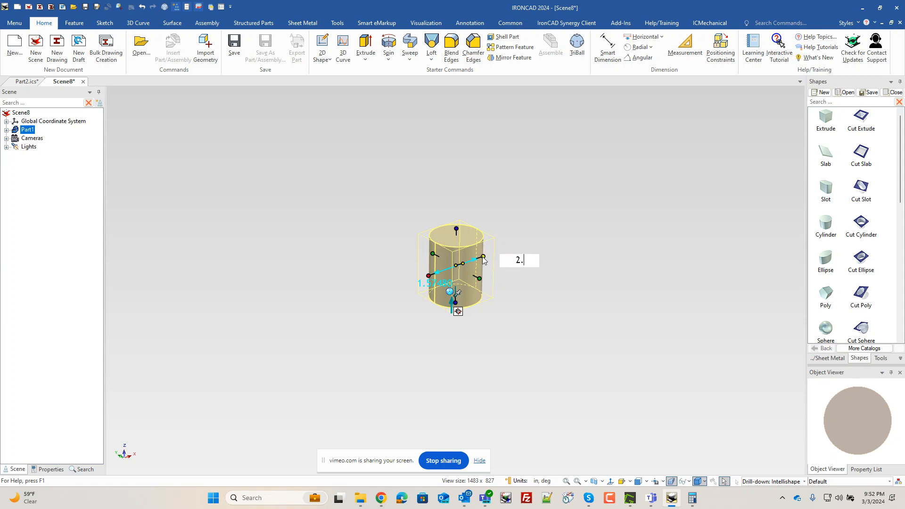
key(Return)
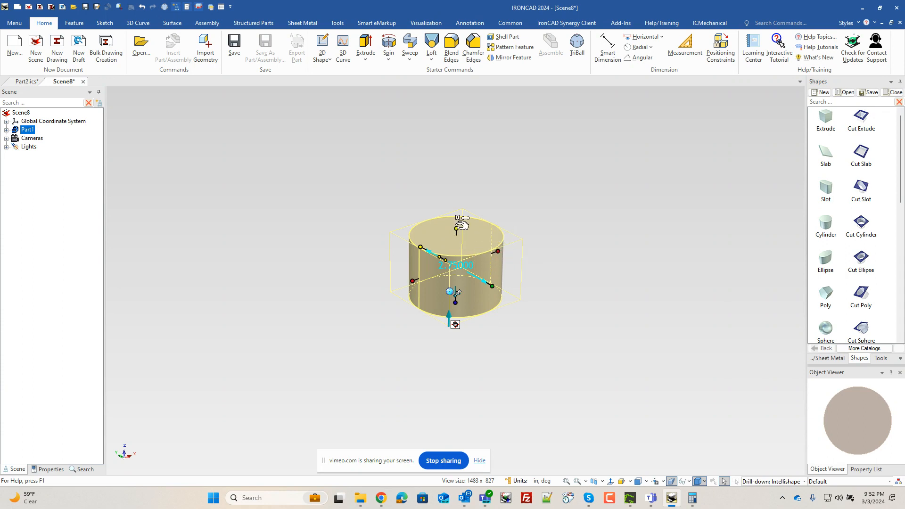
Set the cylinder's height to 0.125 in to form a flat base disc.
key(Escape)
click(501, 238)
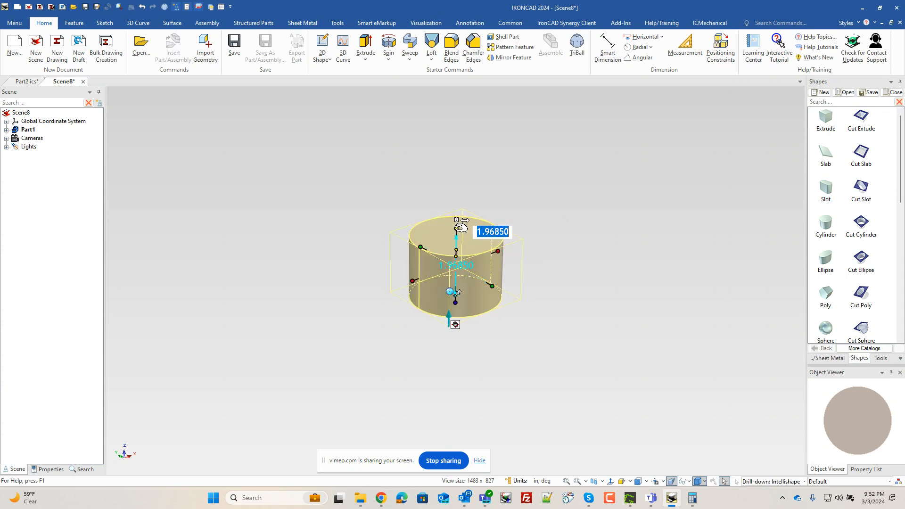
text(.125)
key(Return)
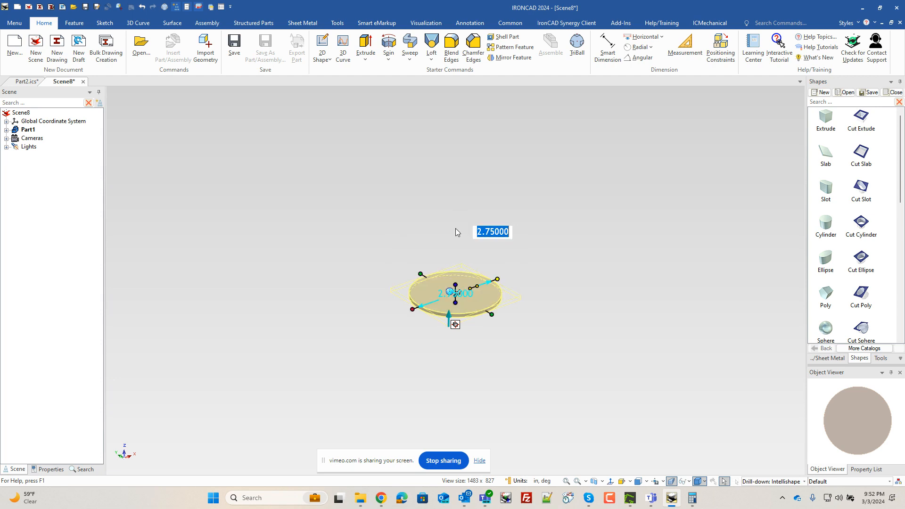
click(537, 313)
scroll(457, 321, up, 2)
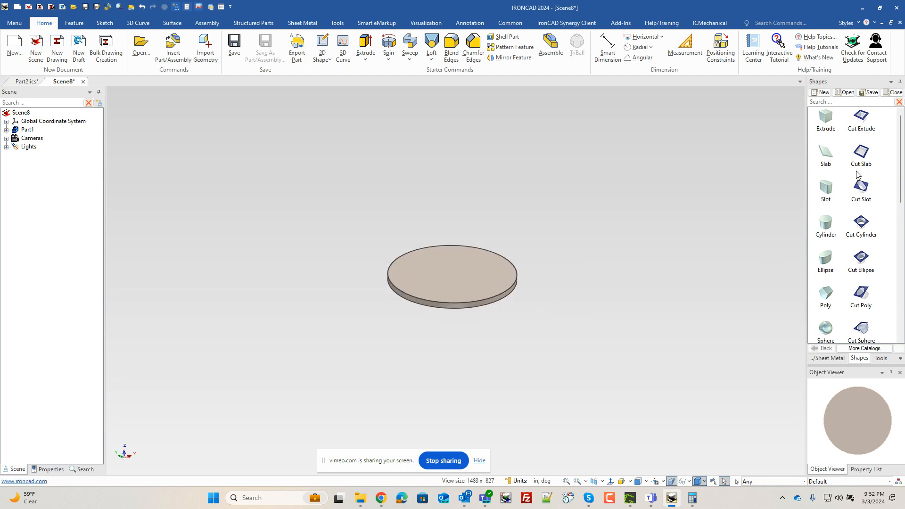
Cut a cylindrical hole through the center of the disc with a diameter of 2 in.
drag(862, 229, 451, 279)
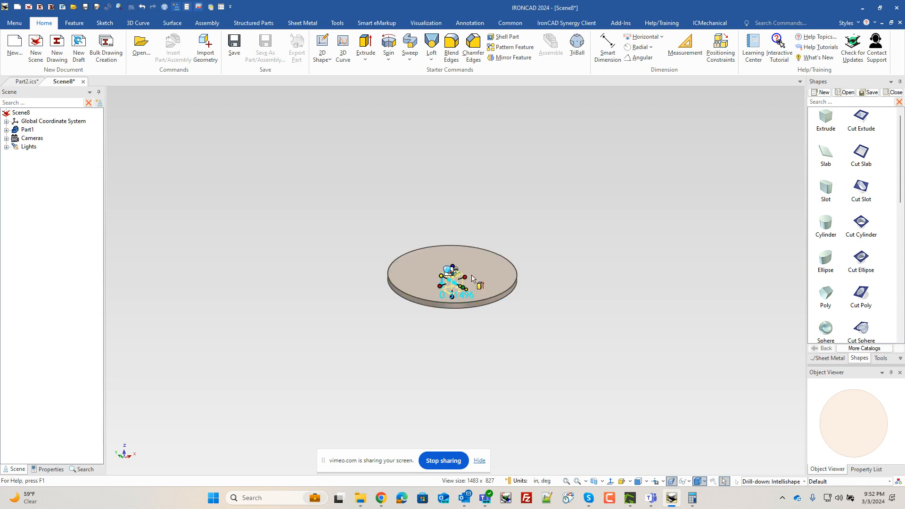
click(465, 279)
text(2)
key(Return)
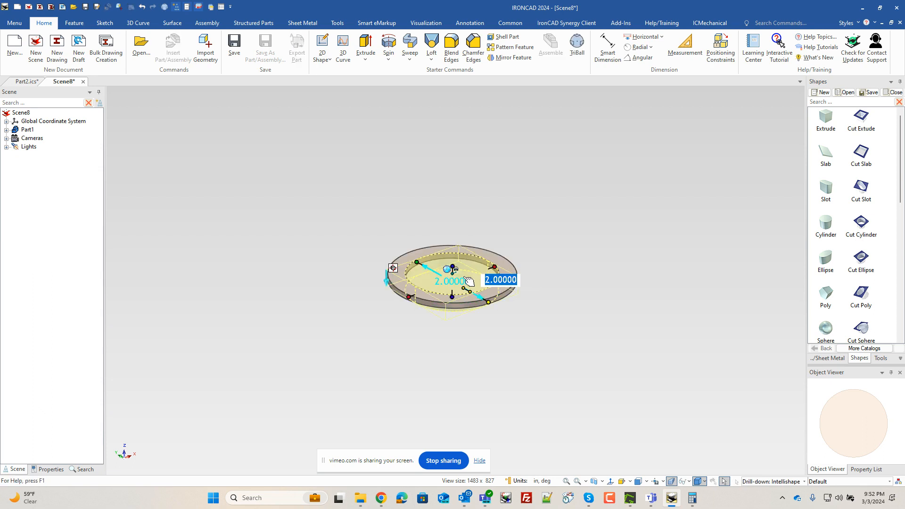
click(574, 342)
Start an Extrude feature with a new 2D sketch on the ring's upper face, with its origin at the ring's center.
middle_drag(482, 293, 447, 260)
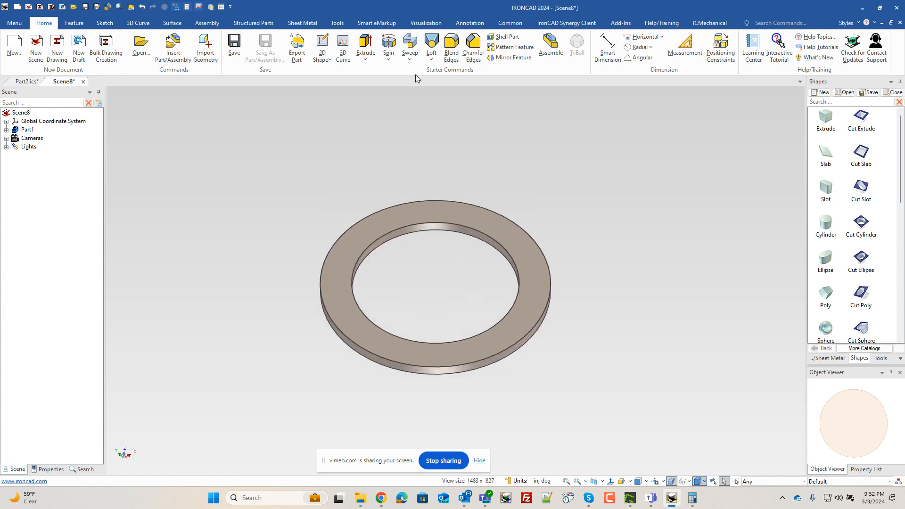
click(365, 44)
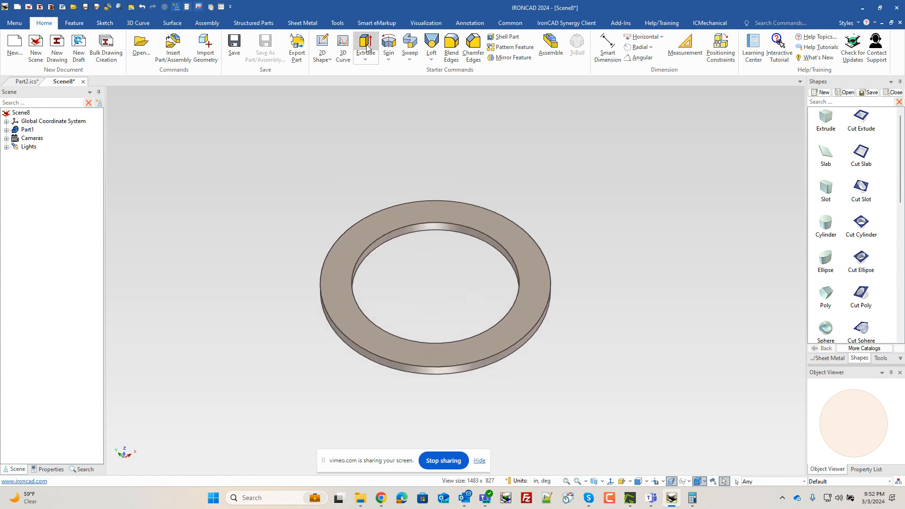
click(343, 306)
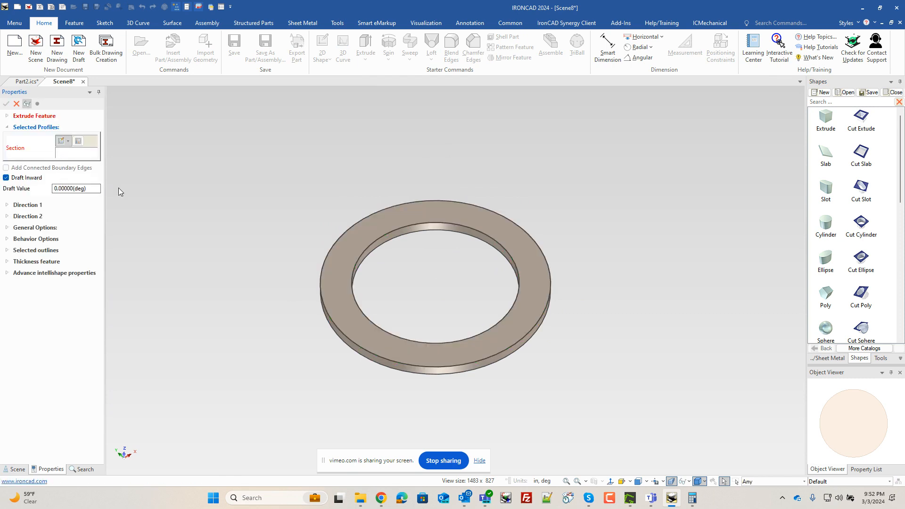
click(61, 140)
click(362, 339)
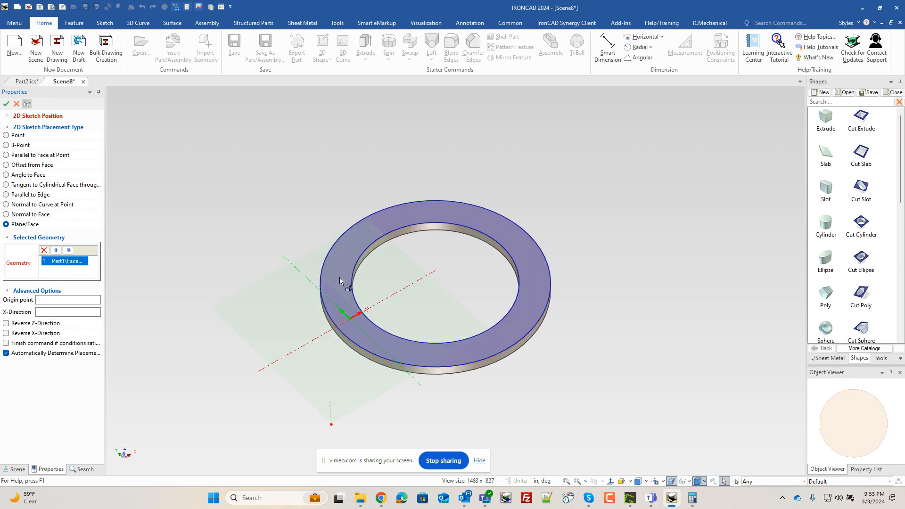
middle_drag(457, 355, 477, 287)
click(50, 300)
click(427, 351)
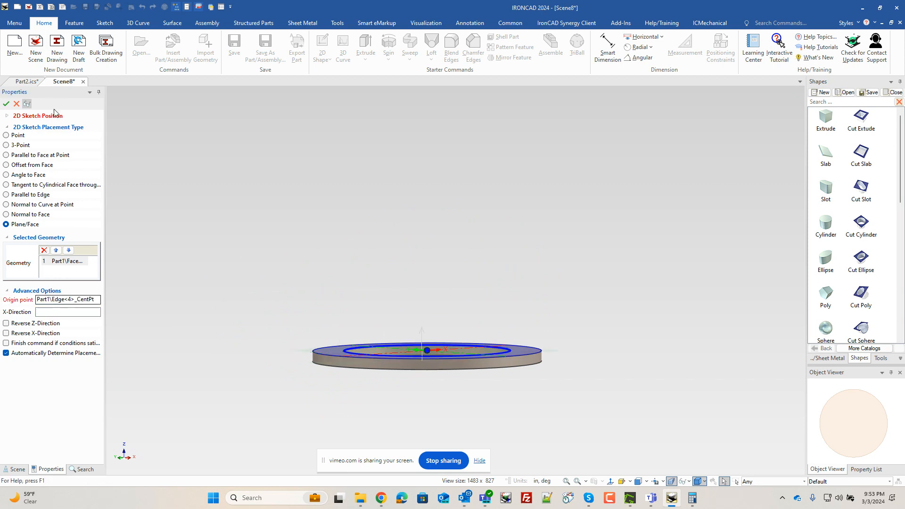
click(6, 103)
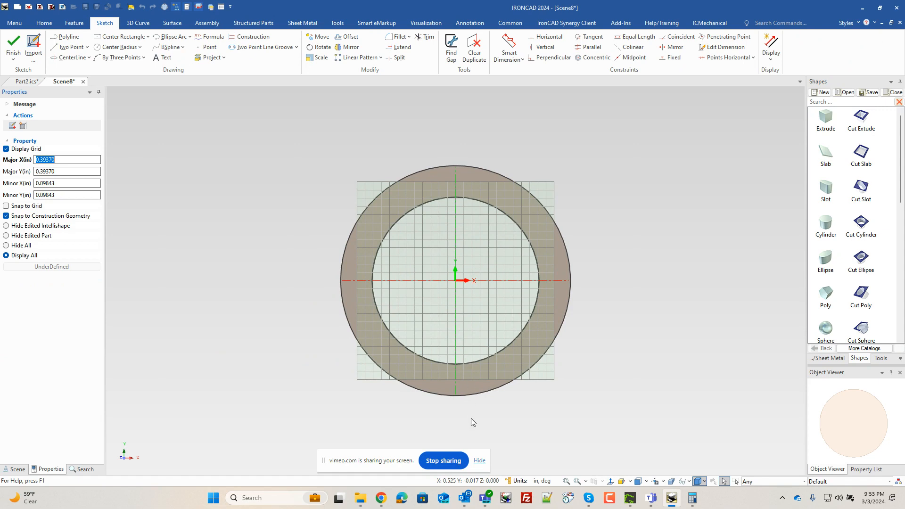
scroll(460, 370, up, 2)
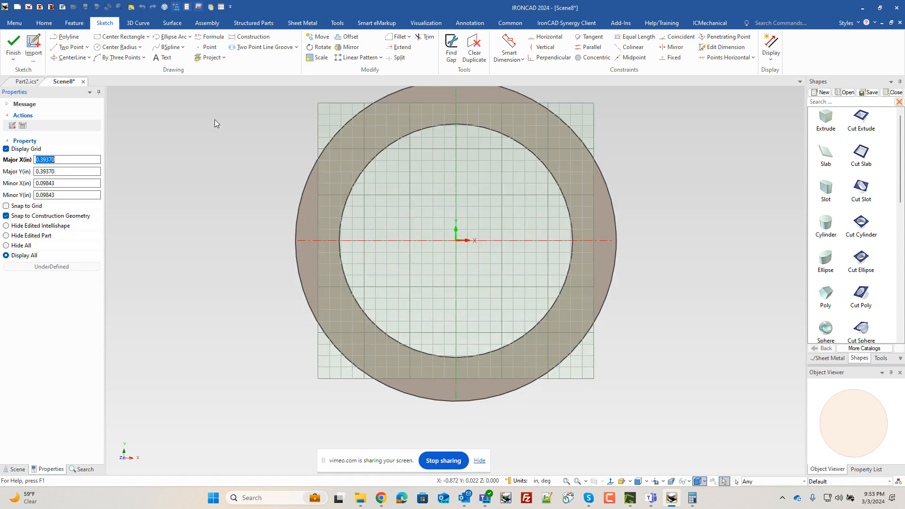
click(70, 57)
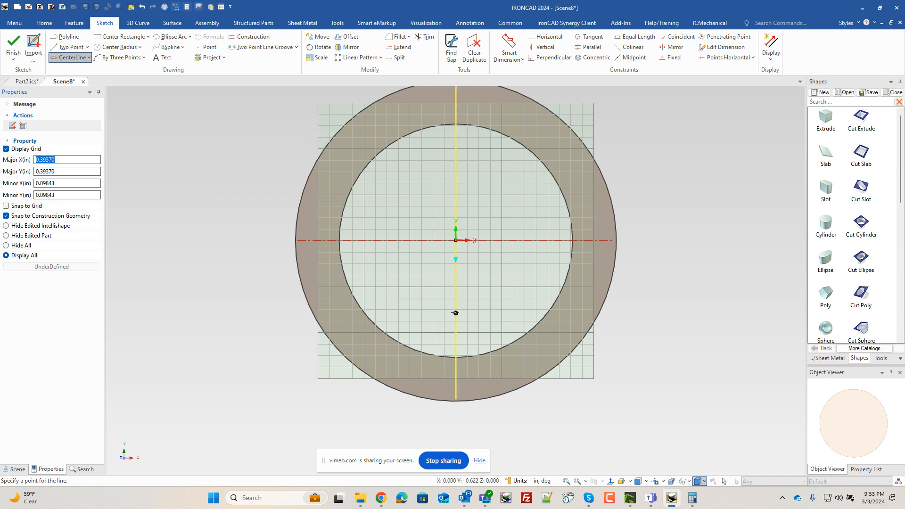
click(348, 37)
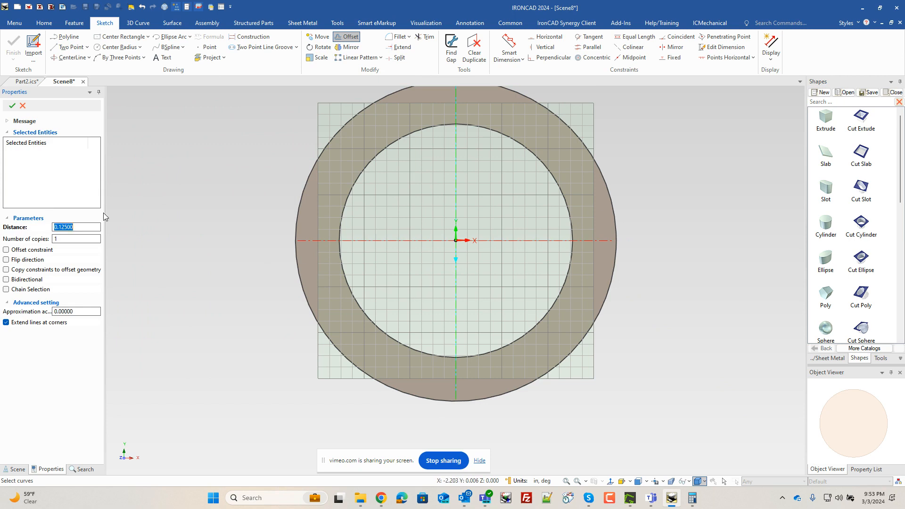
click(22, 105)
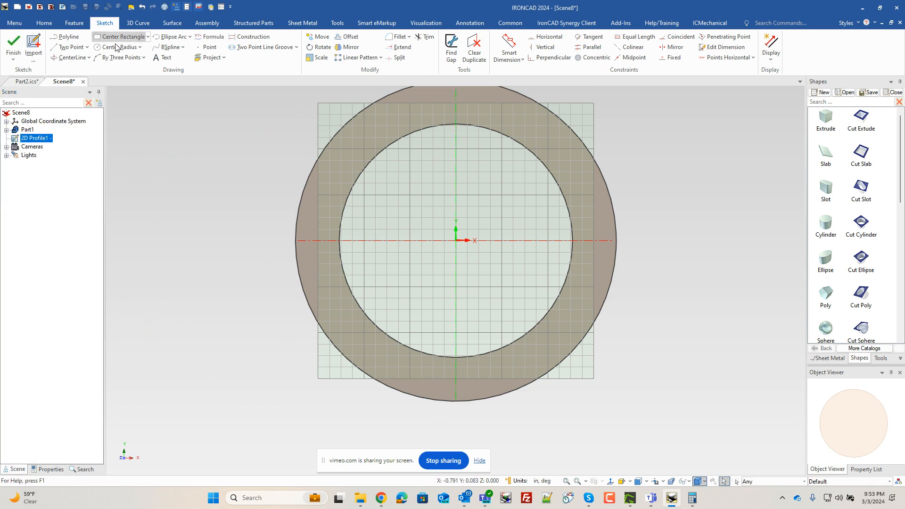
Draw a vertical line about 1.4 in long from the sketch origin down to just beyond the ring's outer edge.
click(71, 46)
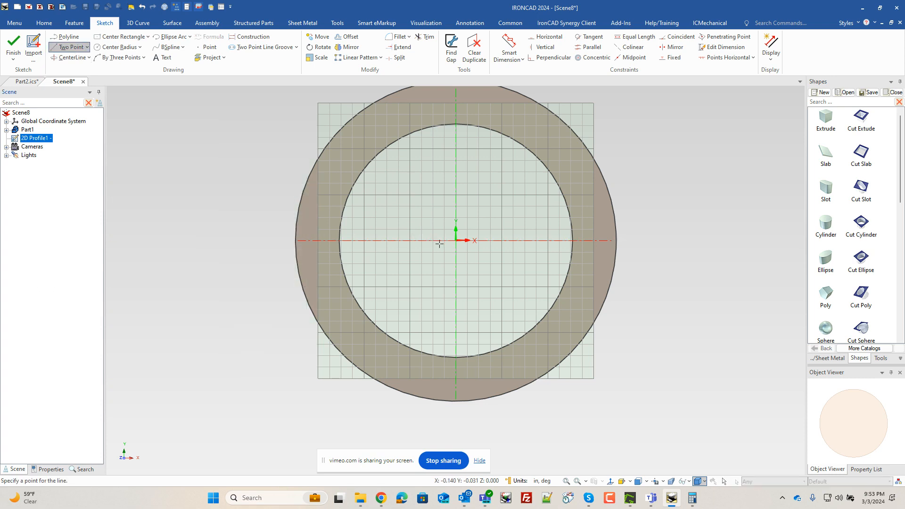
click(455, 241)
click(456, 405)
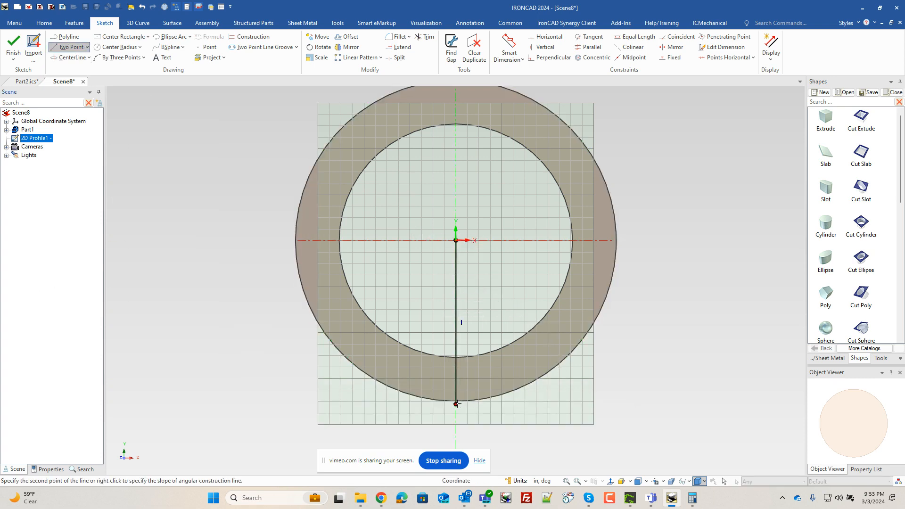
key(Escape)
Offset the vertical line bidirectionally by 0.25 in with one copy on each side.
click(348, 37)
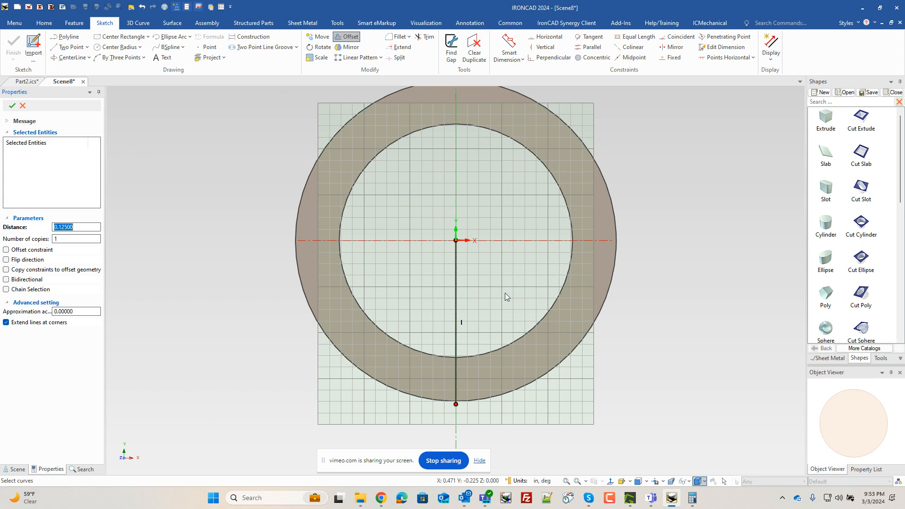
click(455, 295)
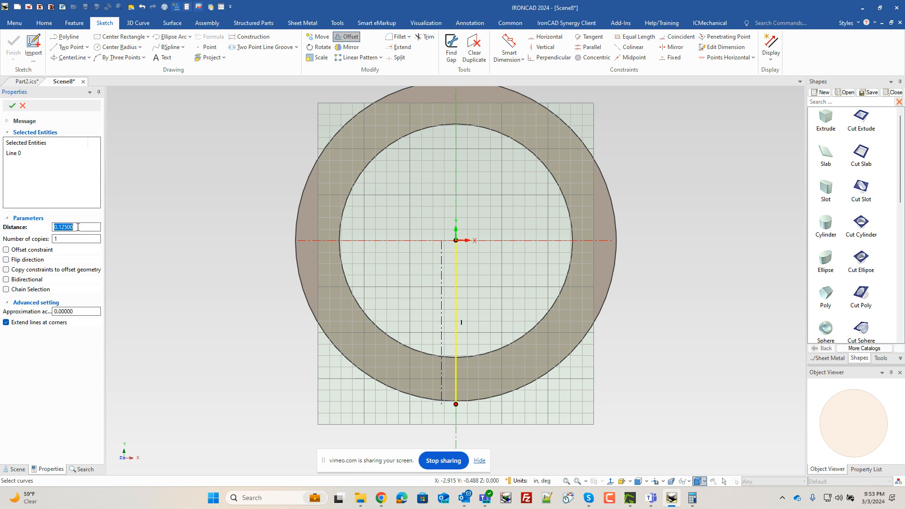
text(5)
key(Tab)
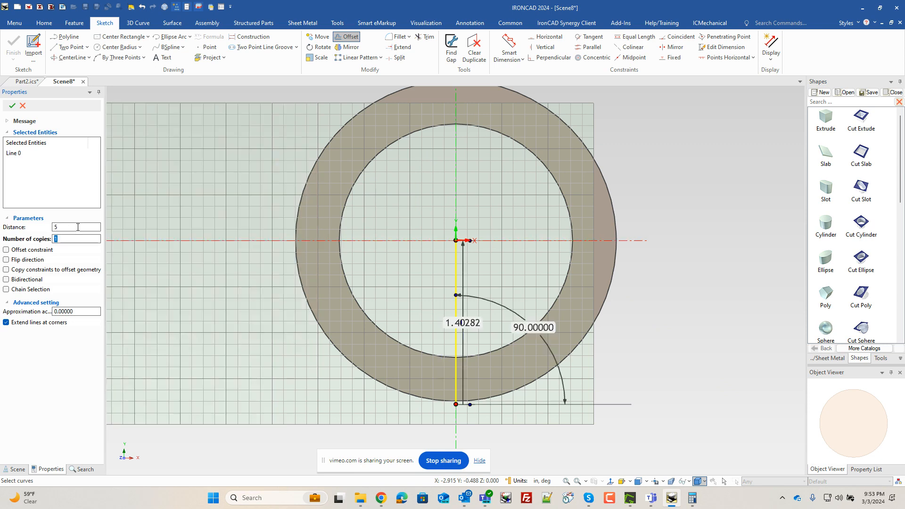
key(shift+Tab)
key(Tab)
click(16, 279)
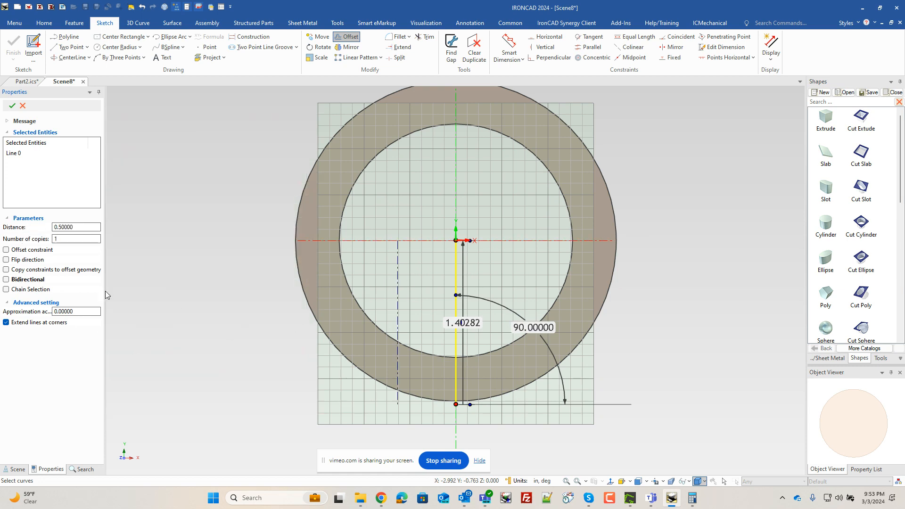
click(6, 279)
double_click(64, 228)
text(0.25)
key(Tab)
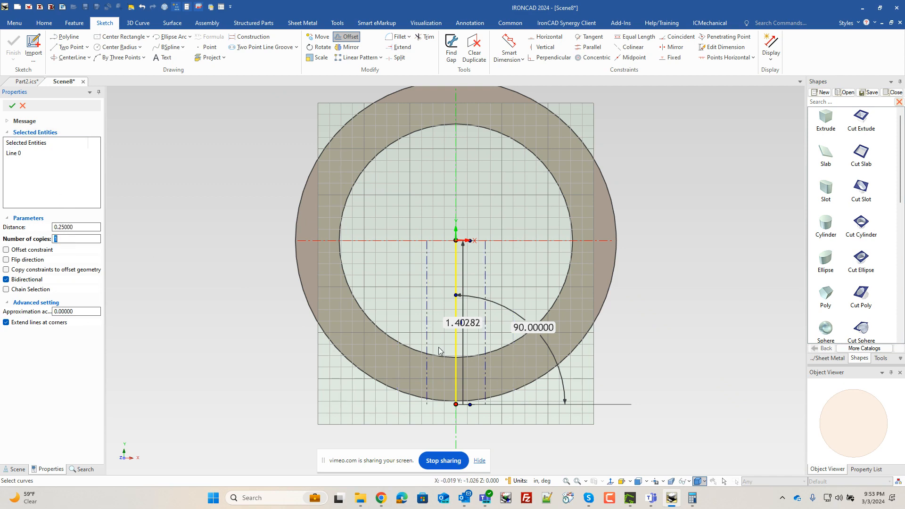
click(12, 106)
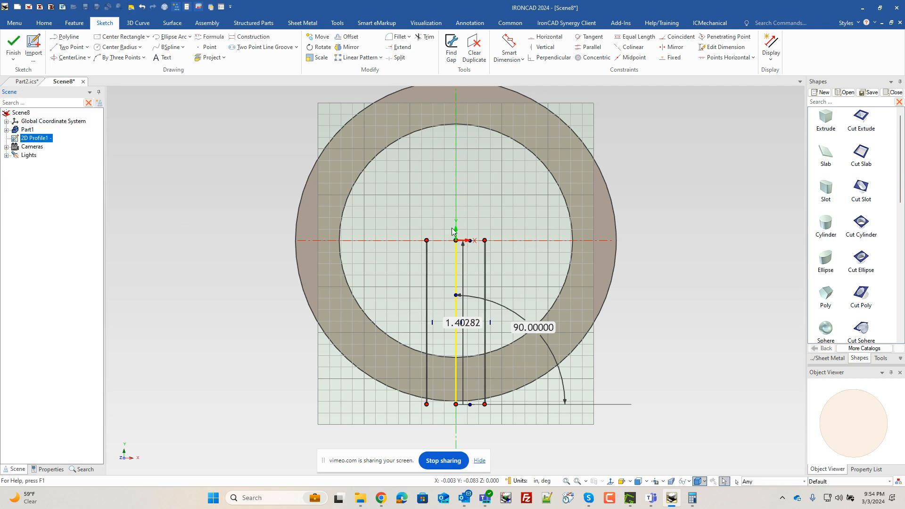
Project the ring's inner edge into the sketch and offset the circle outward by 0.125 in, in one direction only.
click(210, 57)
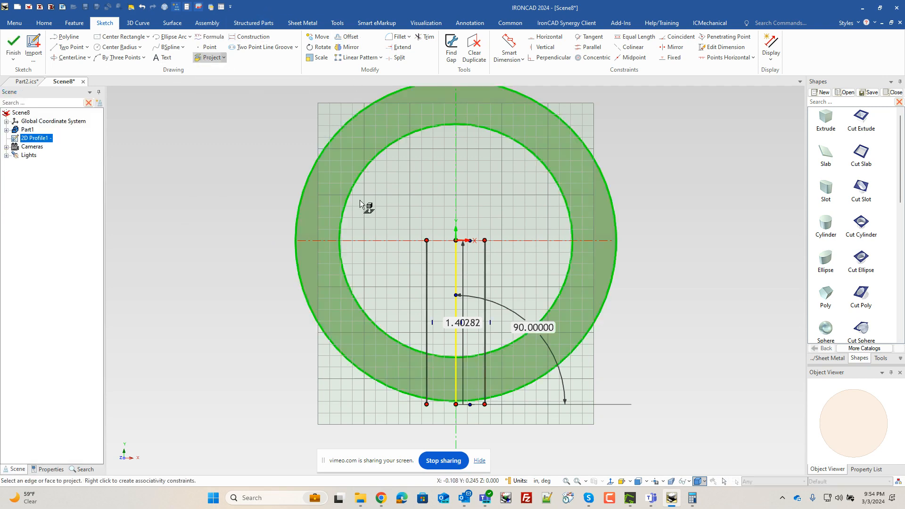
click(414, 356)
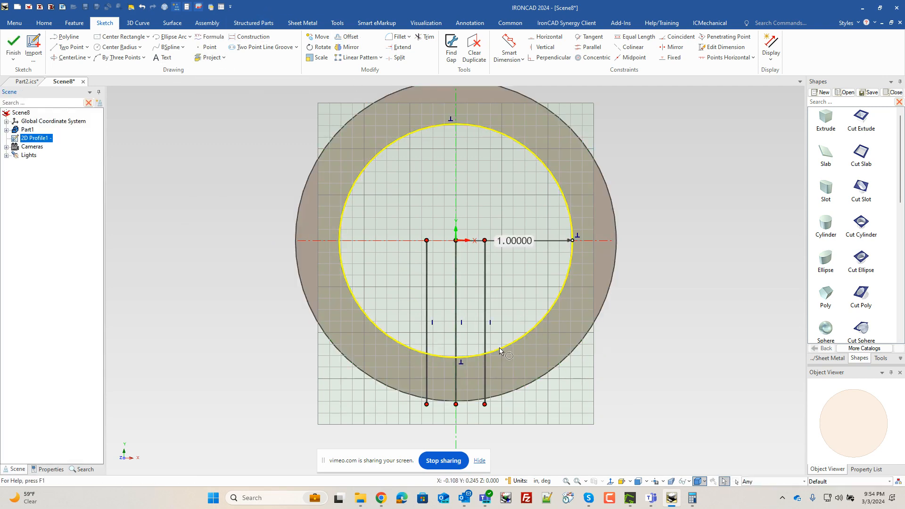
click(347, 37)
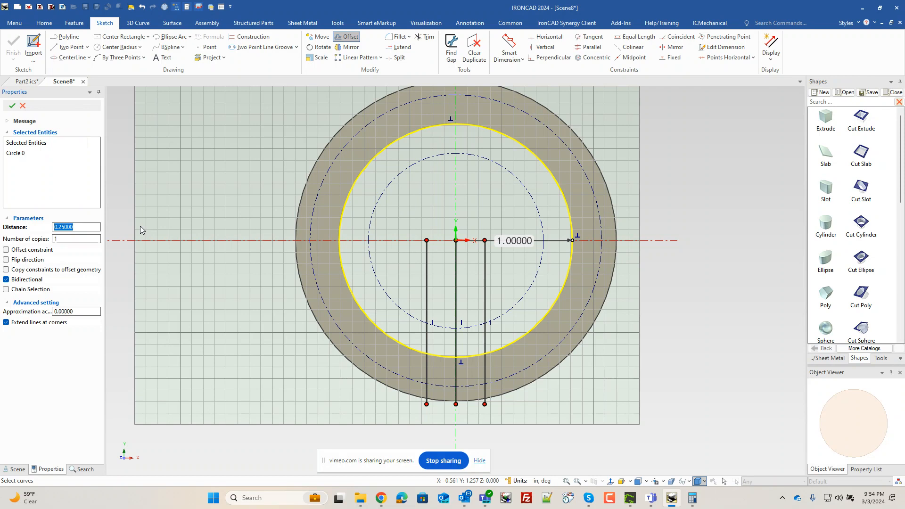
text(.125)
key(Tab)
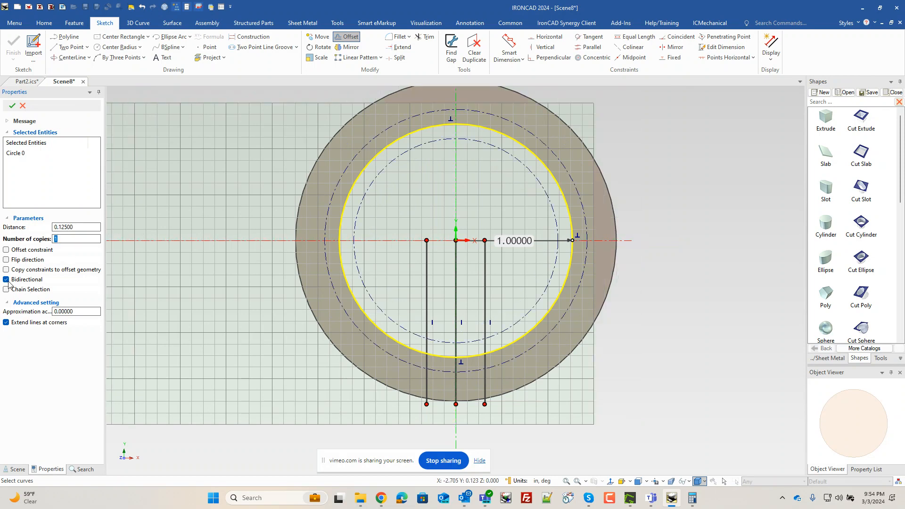
click(6, 280)
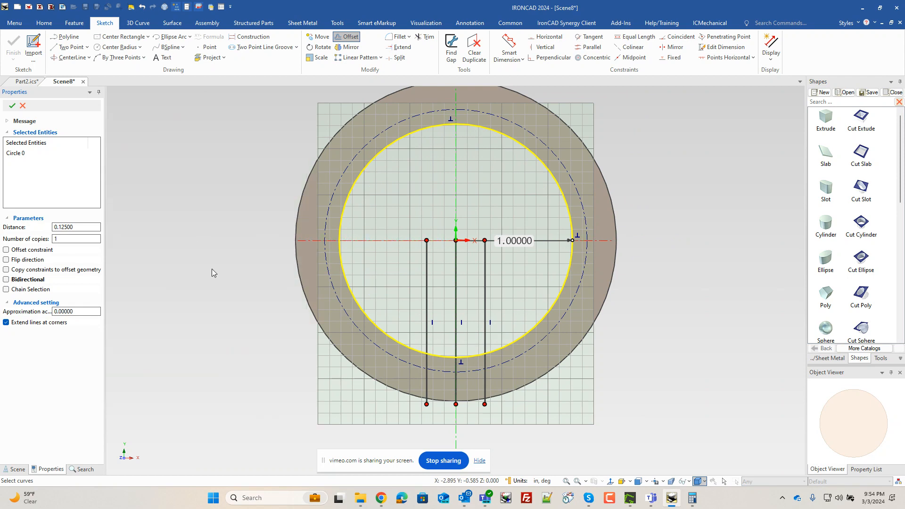
click(12, 105)
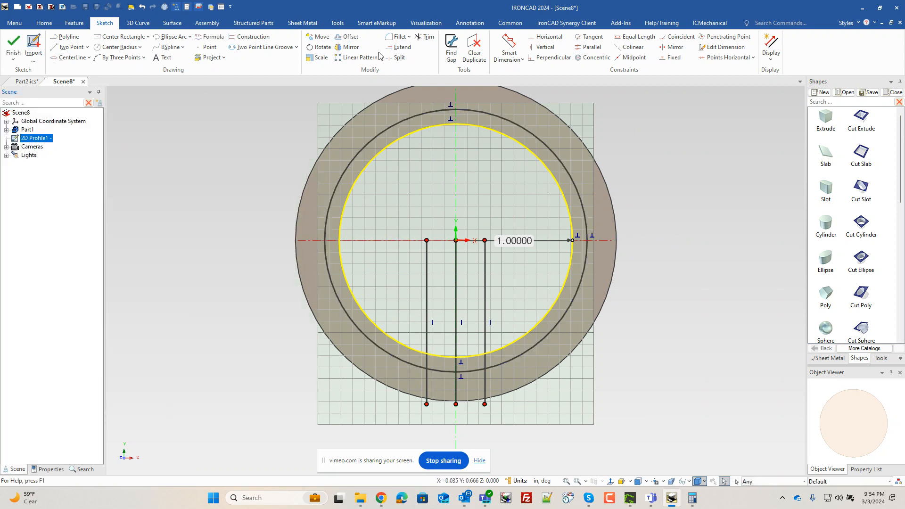
Trim the lines and circles down to one closed arc-shaped fin profile along the ring's inner edge.
click(426, 37)
mouse_move(504, 332)
mouse_down()
mouse_move(415, 337)
mouse_move(405, 375)
mouse_move(484, 388)
mouse_up()
click(485, 388)
click(456, 366)
key(Escape)
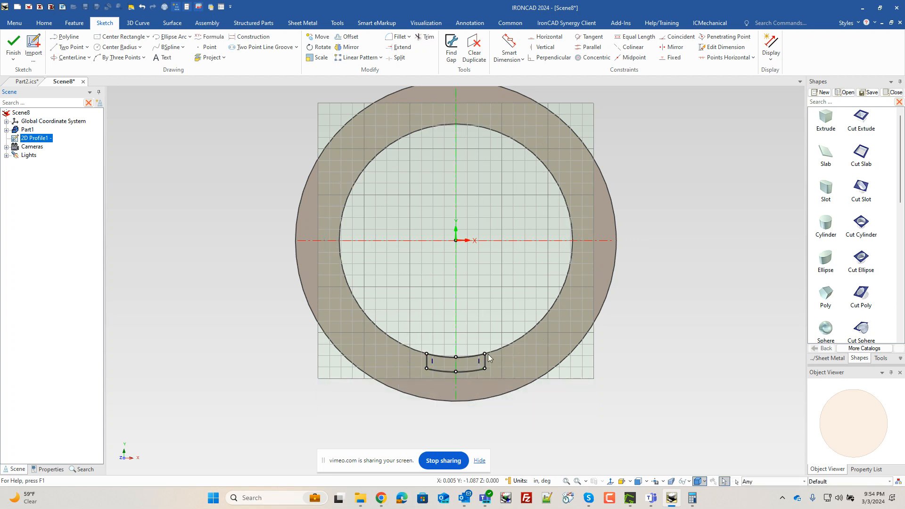
Measure the fin profile's width between the ends of its inner arc.
scroll(421, 371, up, 3)
click(509, 47)
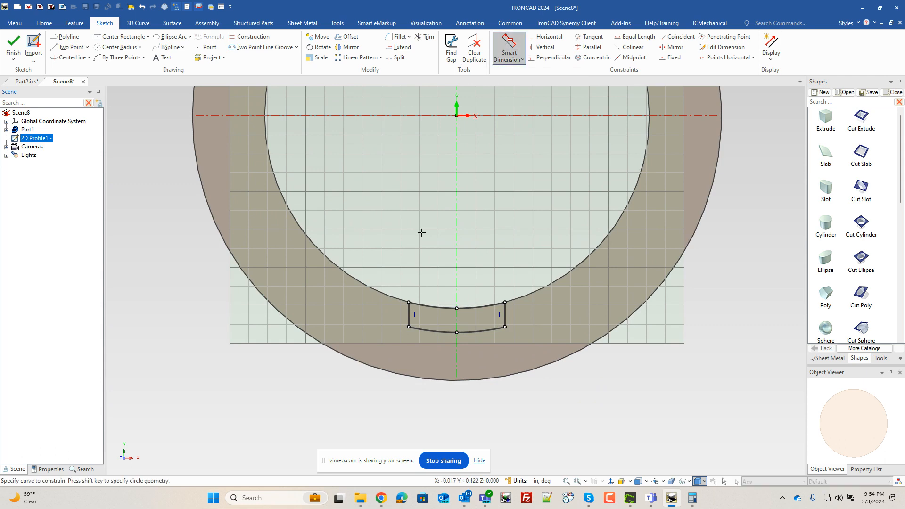
click(408, 302)
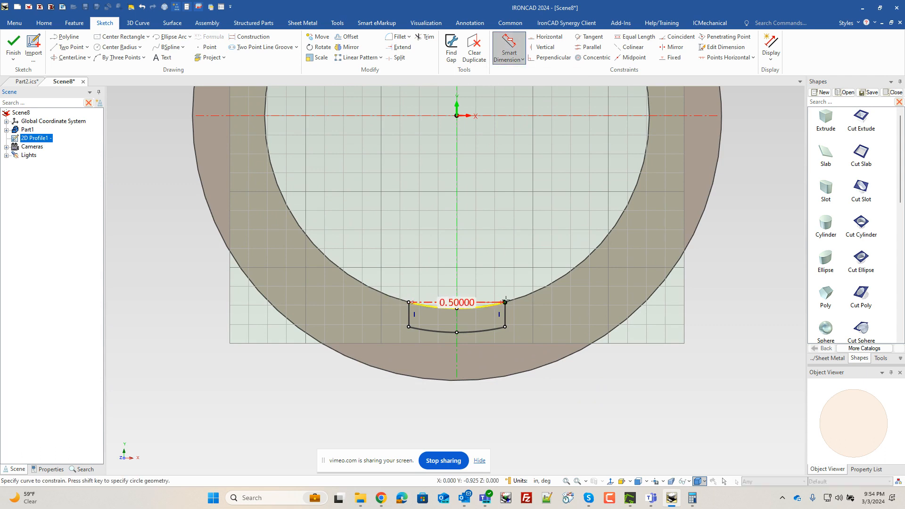
key(Escape)
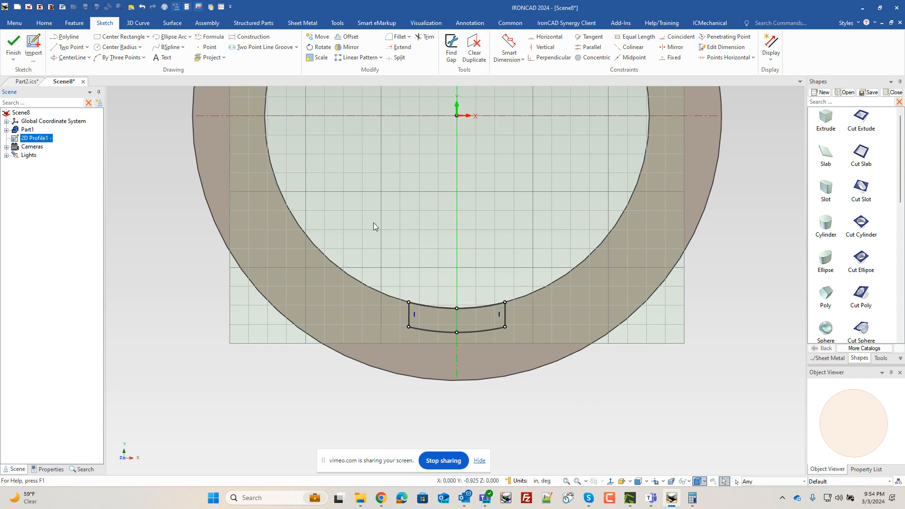
Finish the sketch and extrude the fin profile upward by 2-.125 in as added material.
click(13, 47)
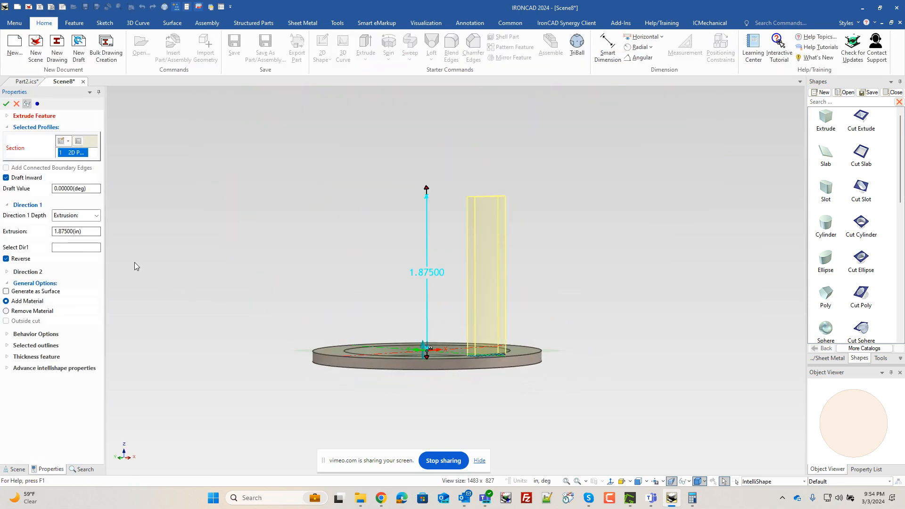
click(56, 229)
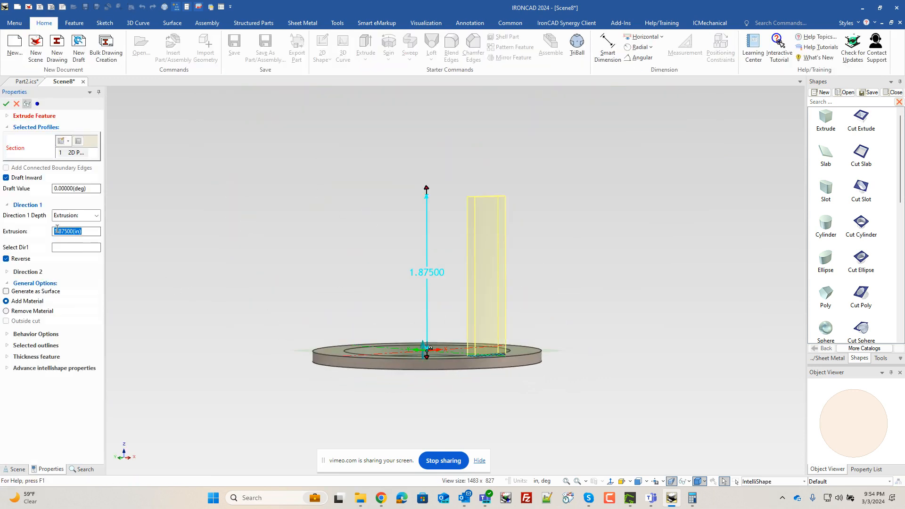
text(2-.125)
key(Return)
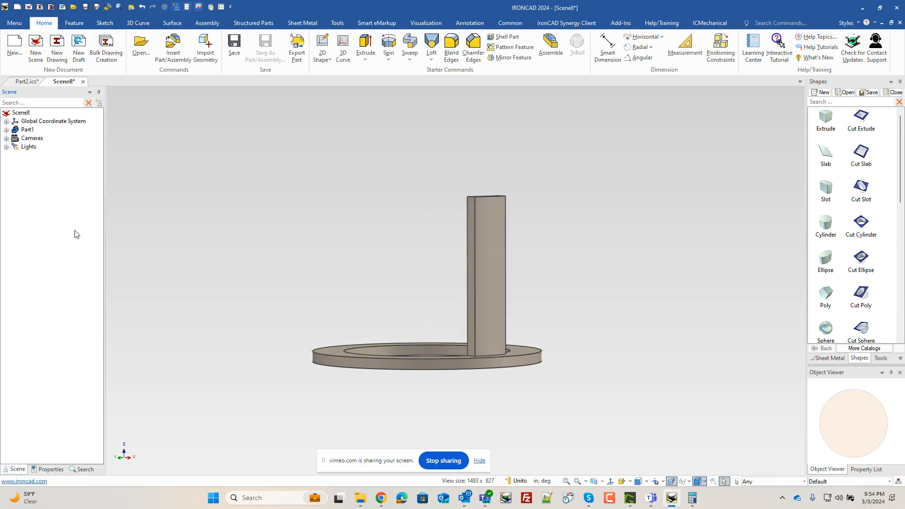
click(491, 265)
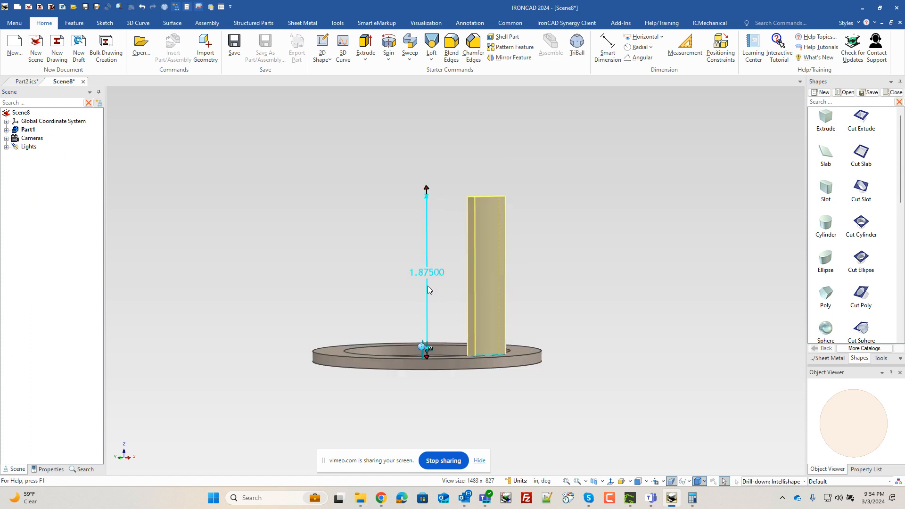
click(567, 306)
Blend the two short edges at the fin's upper corners with a constant 0.15 in radius.
middle_drag(508, 292, 506, 352)
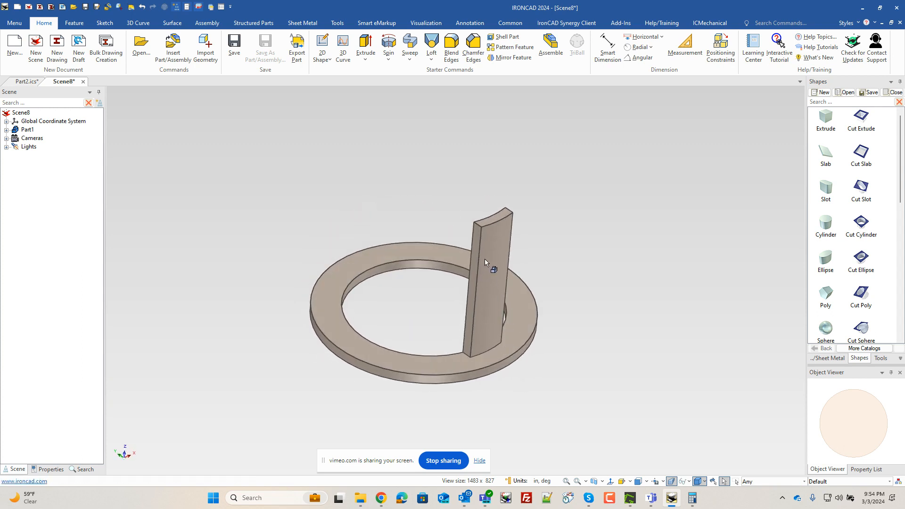
scroll(488, 262, up, 3)
click(470, 233)
click(470, 233)
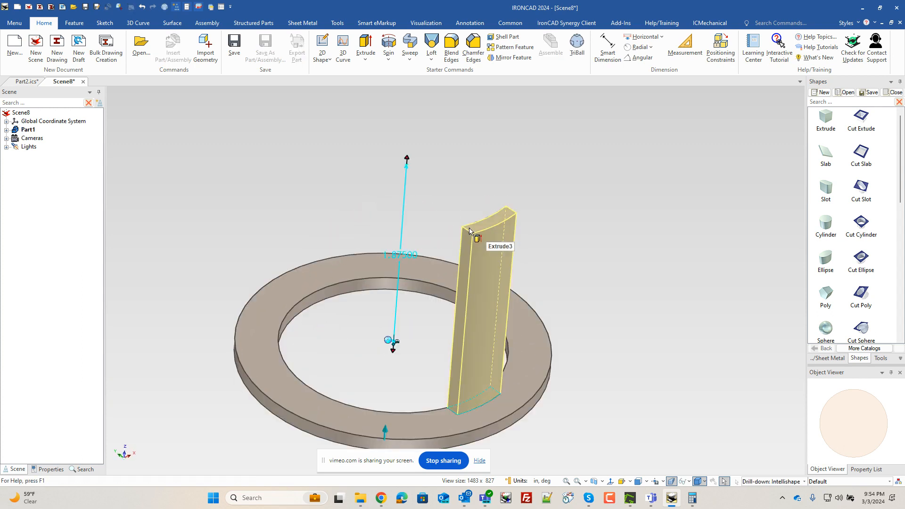
click(468, 230)
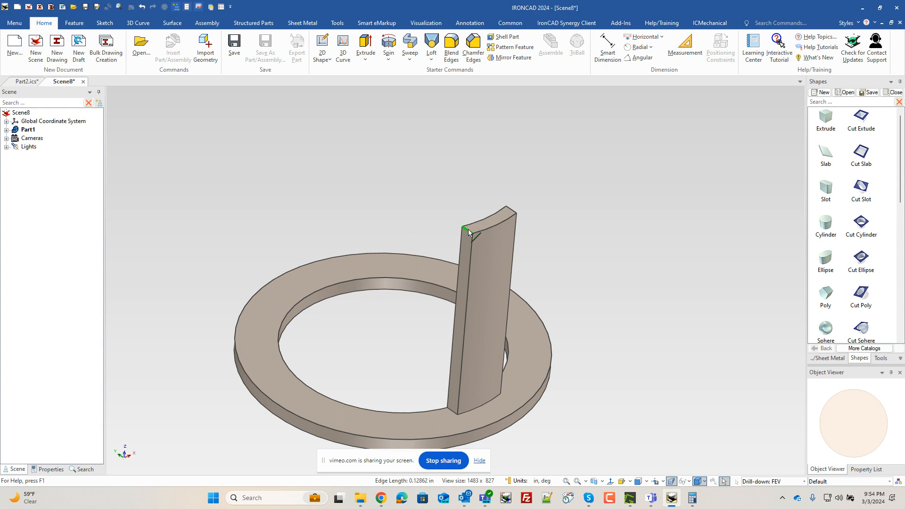
right_click(468, 229)
text(.15)
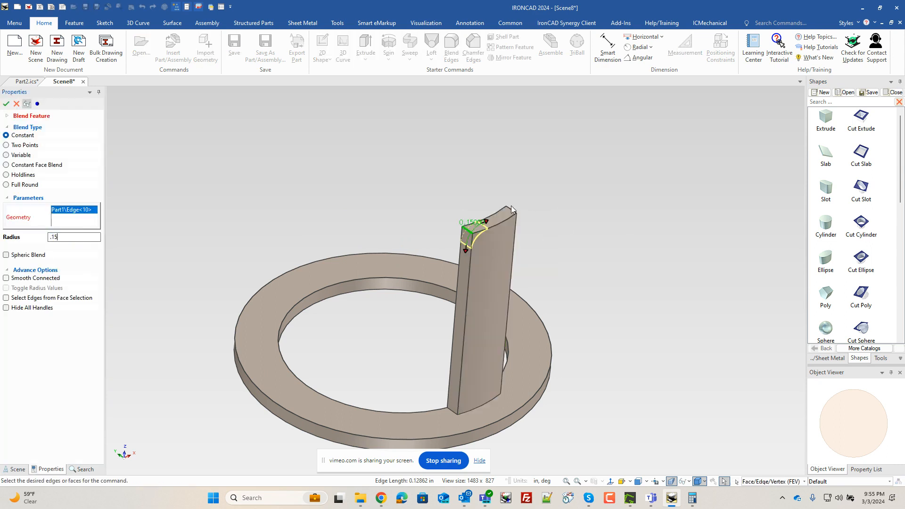
click(512, 211)
click(7, 104)
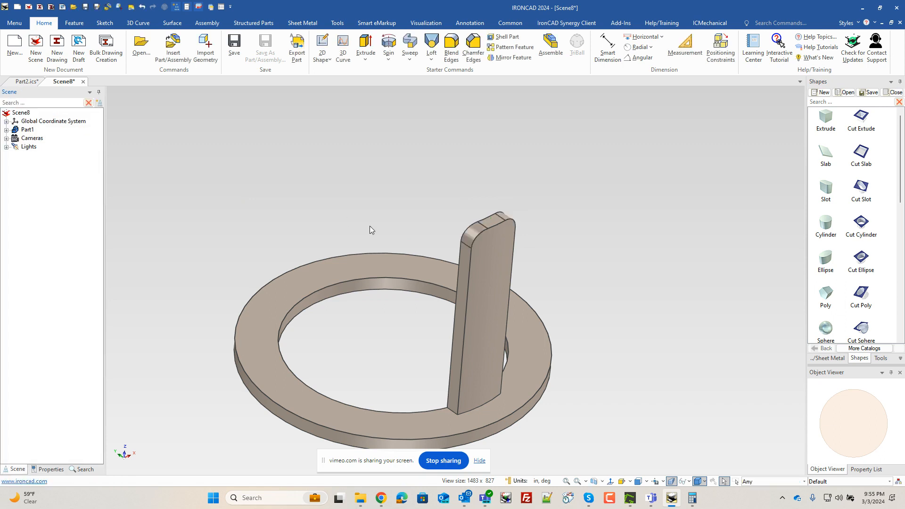
Create a circular pattern of the fin and its corner blends around the ring's inner face, with 4 evenly spaced copies over 360 degrees.
middle_drag(591, 408, 536, 283)
click(551, 45)
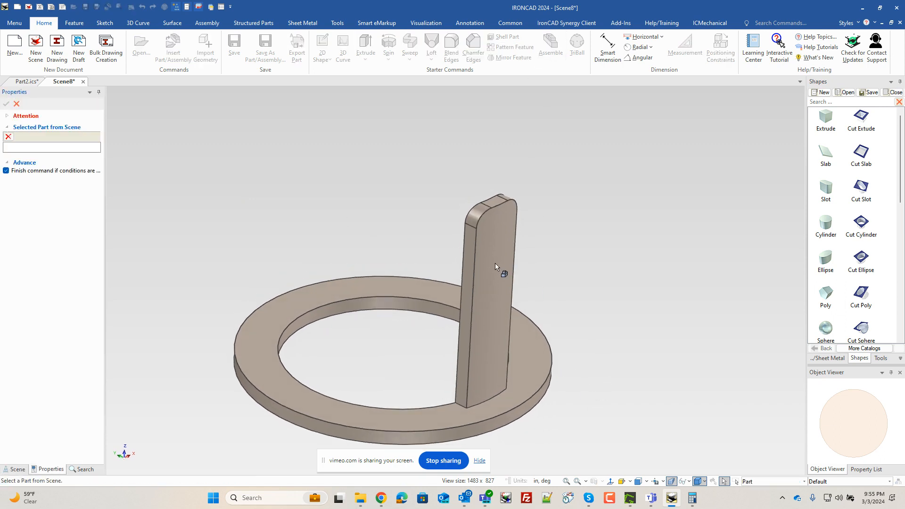
click(480, 298)
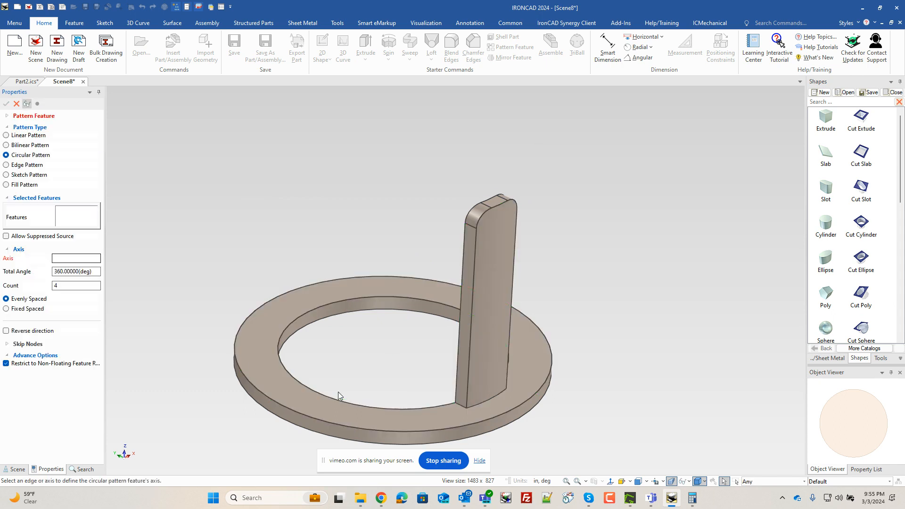
click(381, 311)
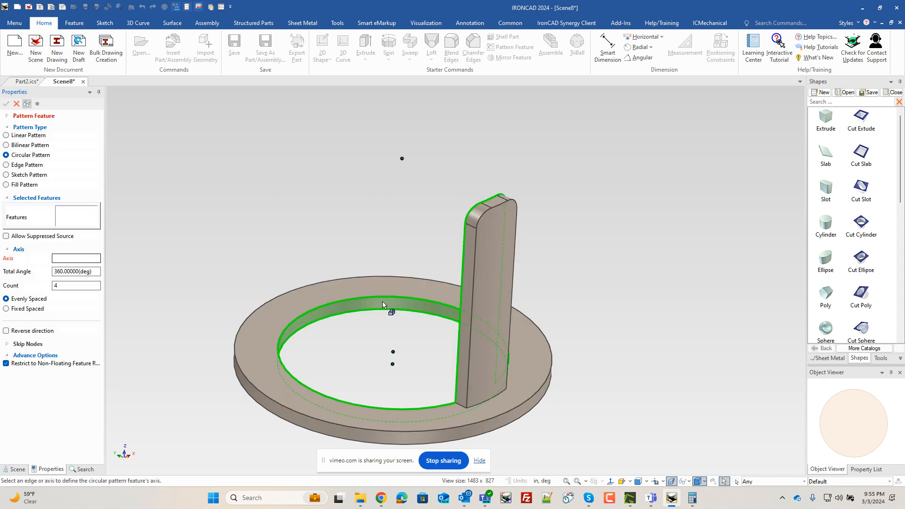
click(470, 307)
click(471, 220)
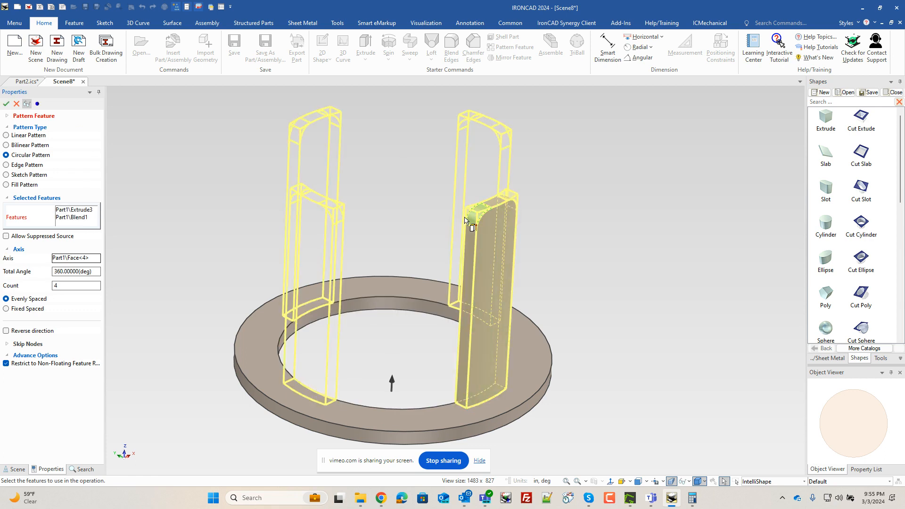
click(6, 104)
Add a solid cylinder at the center of the ring and set its diameter to 0.75 in.
middle_drag(410, 326, 758, 228)
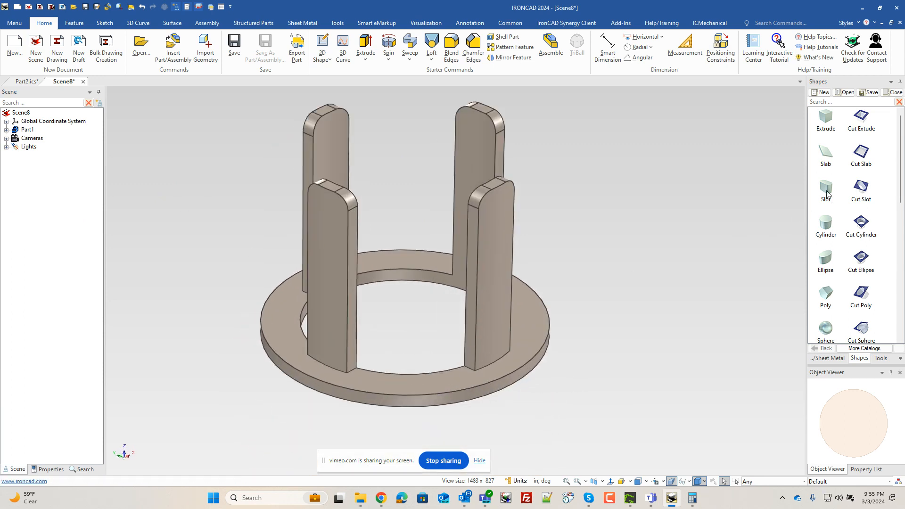
drag(825, 233, 414, 373)
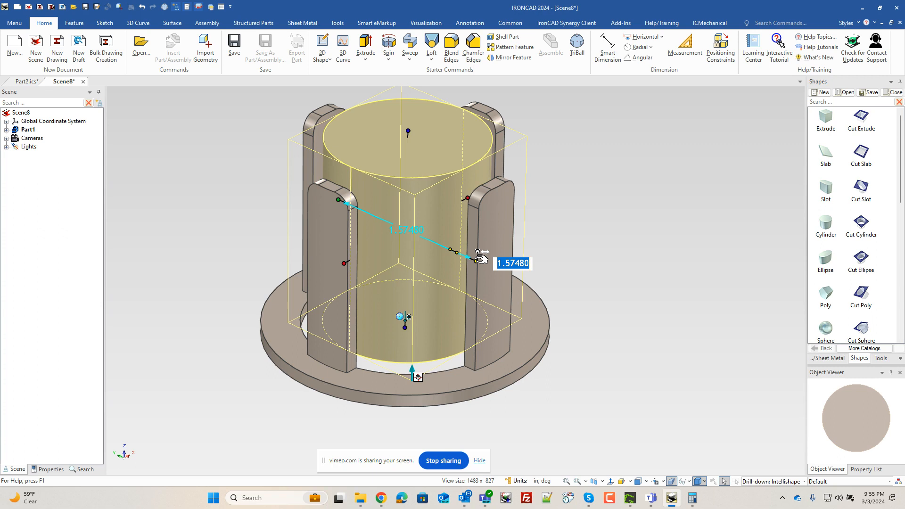
text(.75)
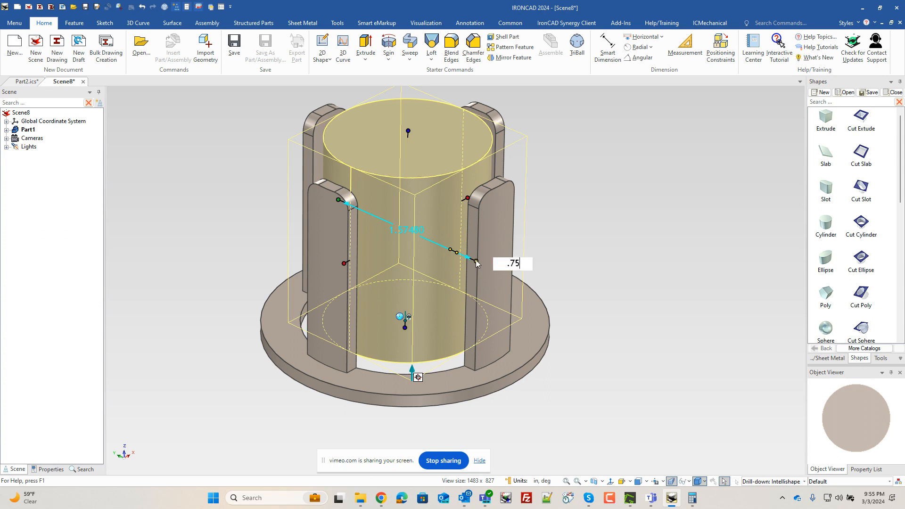
key(Return)
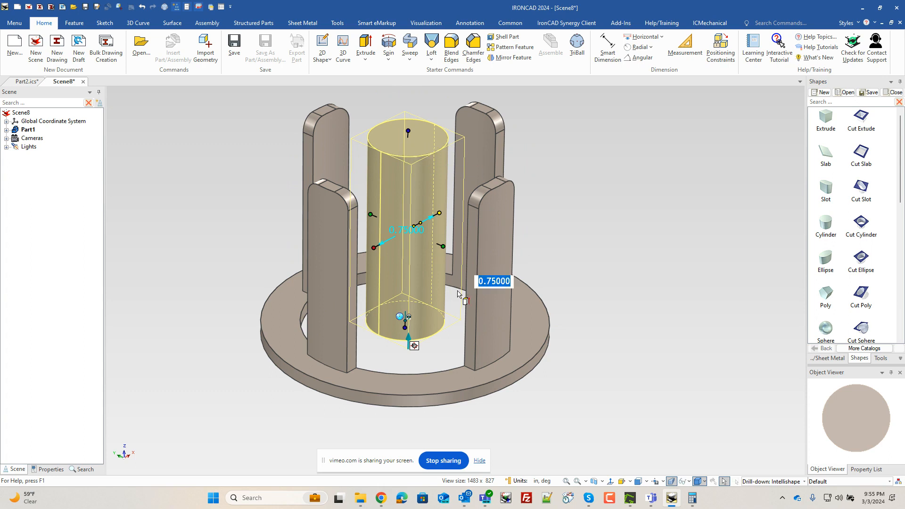
Raise the cylinder's lower end and set its distance from the ring's underside to 0.625 in.
middle_drag(462, 352, 457, 310)
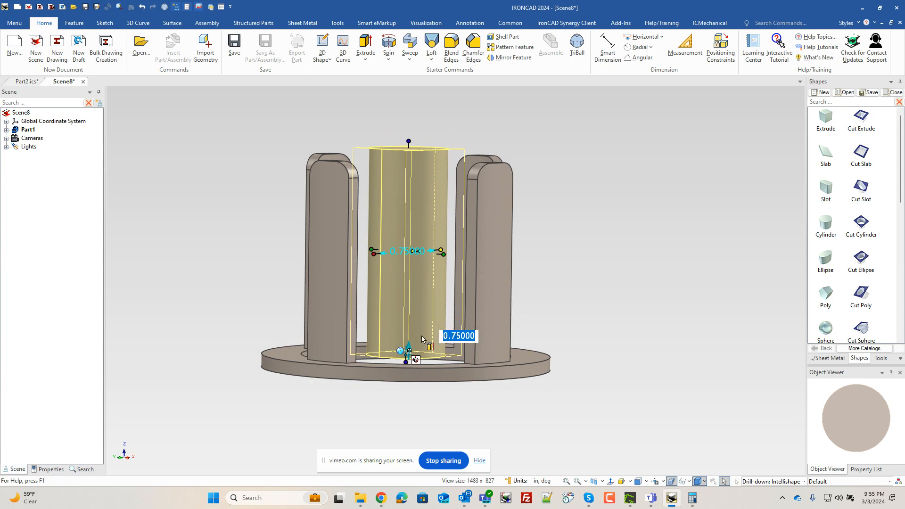
drag(406, 361, 419, 294)
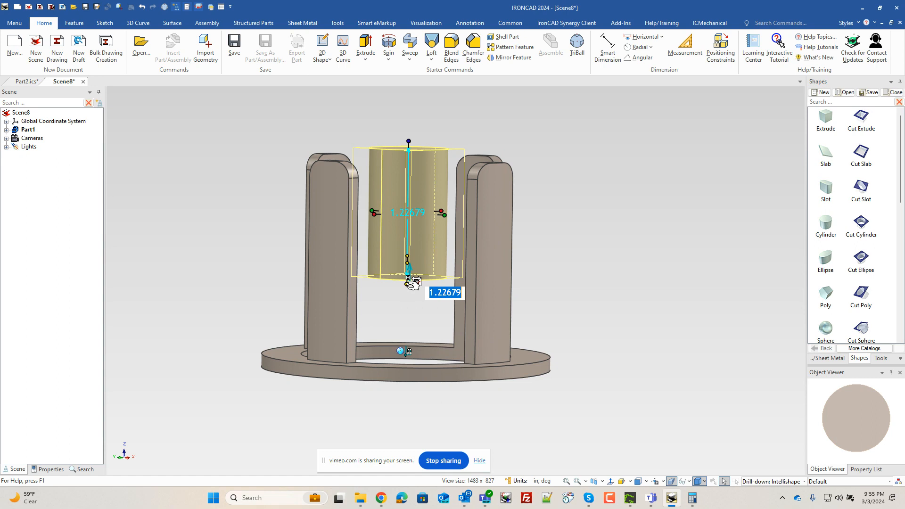
right_click(407, 285)
click(473, 412)
middle_drag(473, 412, 478, 395)
click(486, 392)
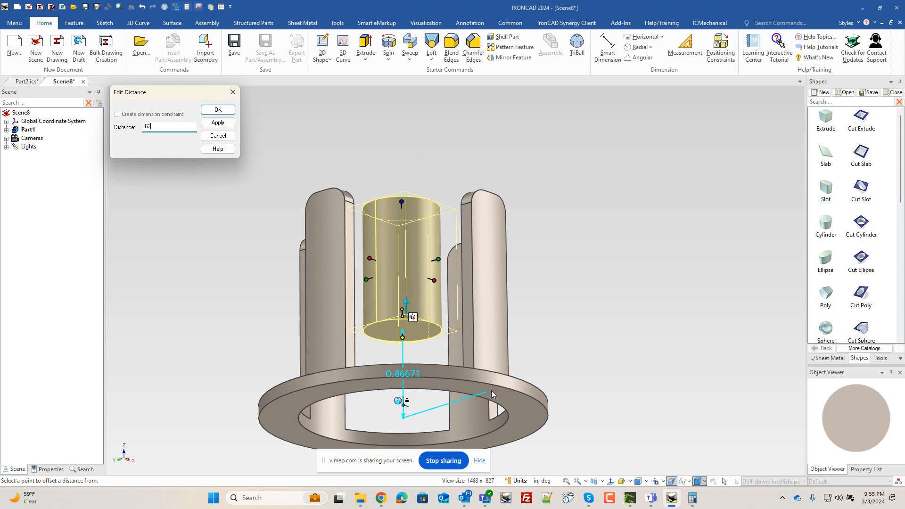
key(Return)
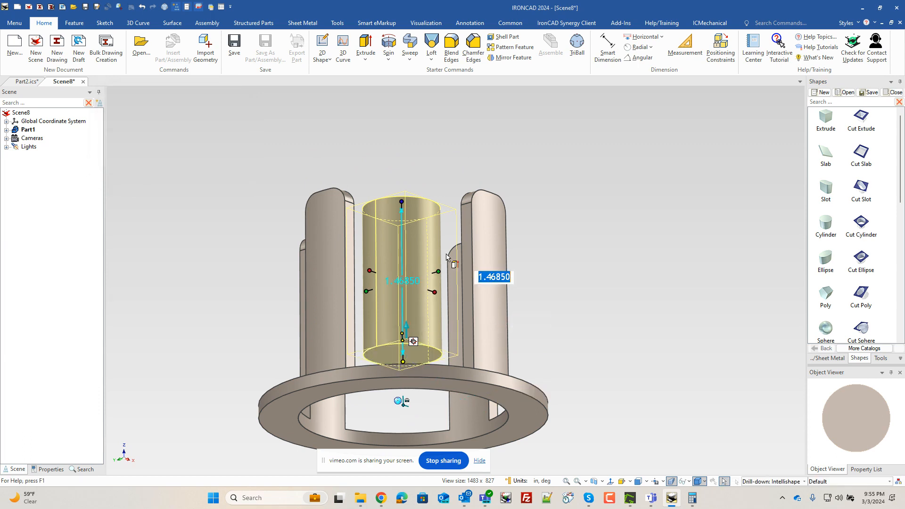
Set the distance of the cylinder's upper end from the ring's underside to 1.625 in.
right_click(402, 203)
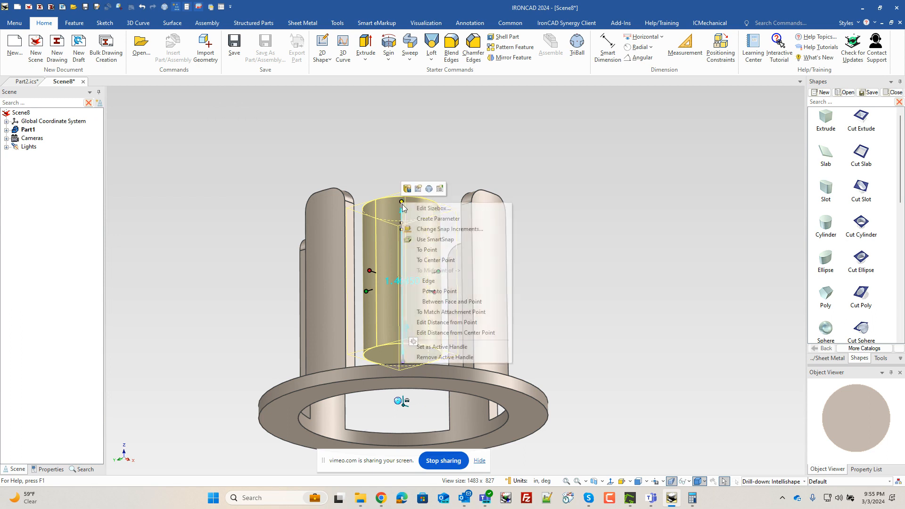
click(450, 323)
click(463, 389)
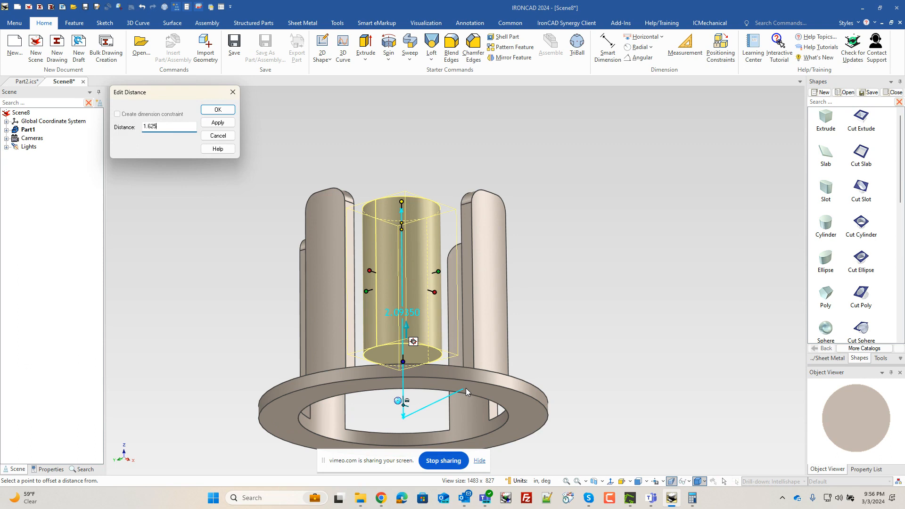
key(Return)
middle_drag(506, 289, 434, 228)
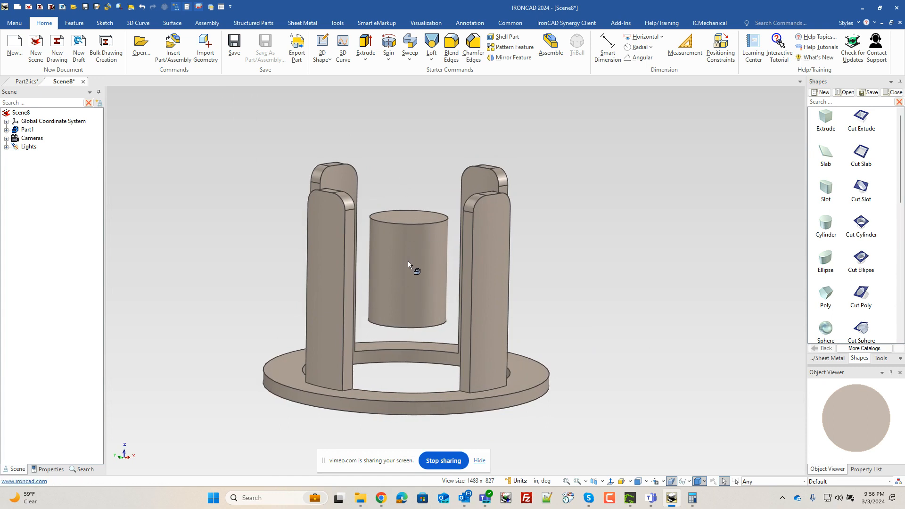
middle_drag(674, 198, 678, 228)
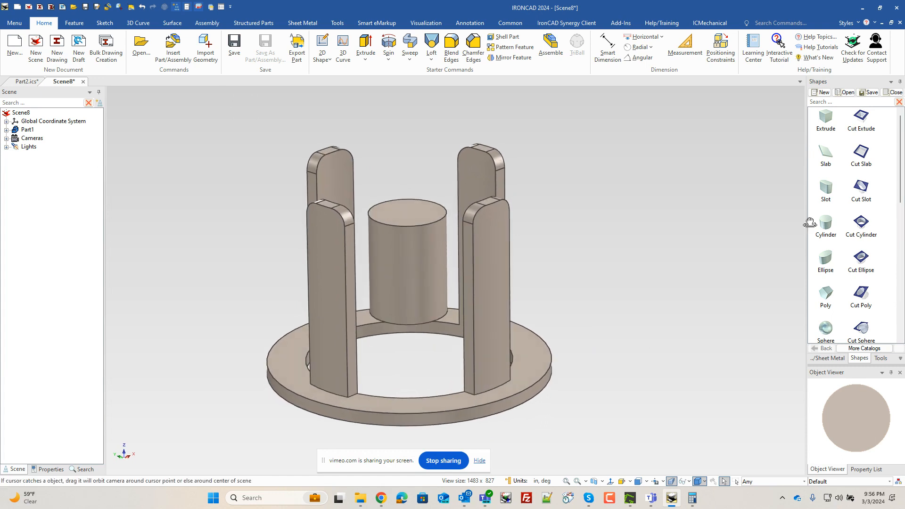
Cut a 0.5 in diameter hole through the full height of the central cylinder.
drag(860, 226, 407, 216)
drag(411, 258, 409, 349)
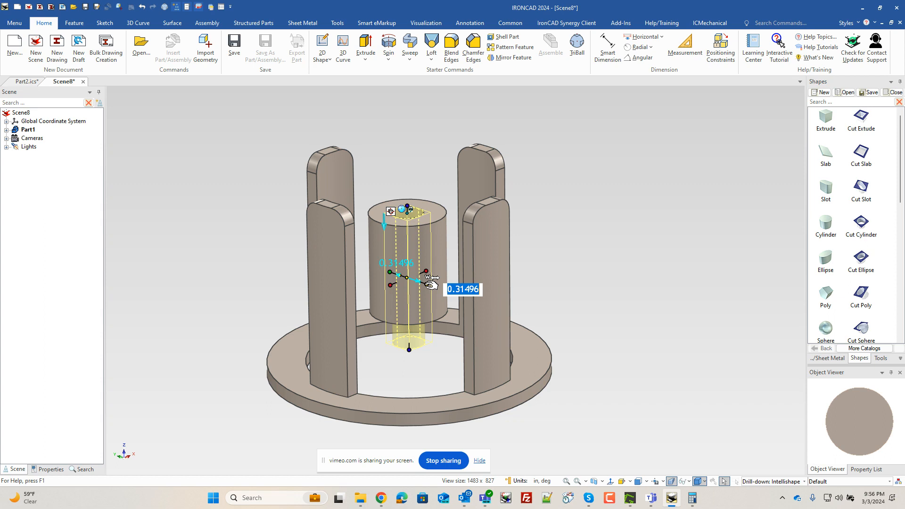
text(.5)
key(Return)
click(629, 260)
Add a rib shape from the shapes catalog onto the top end of one fin.
key(F3)
drag(507, 293, 446, 366)
scroll(858, 292, down, 5)
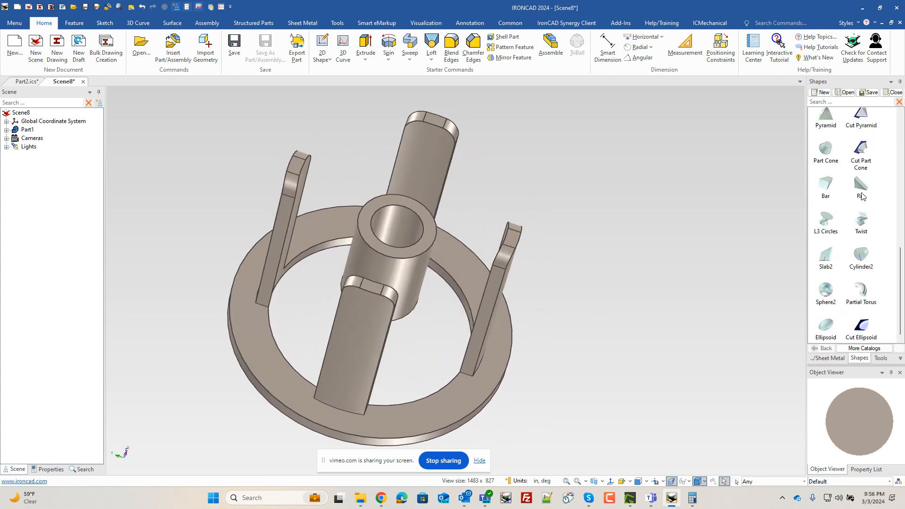
drag(859, 183, 514, 238)
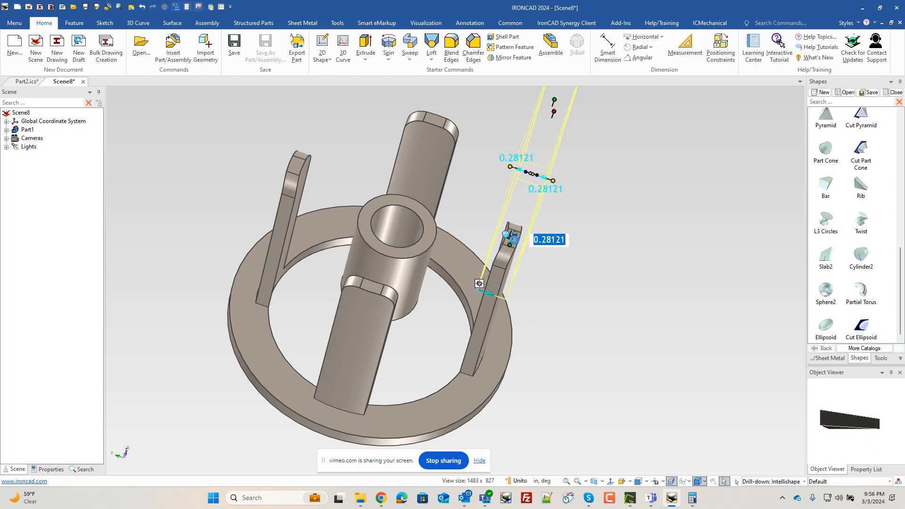
middle_drag(553, 257, 501, 267)
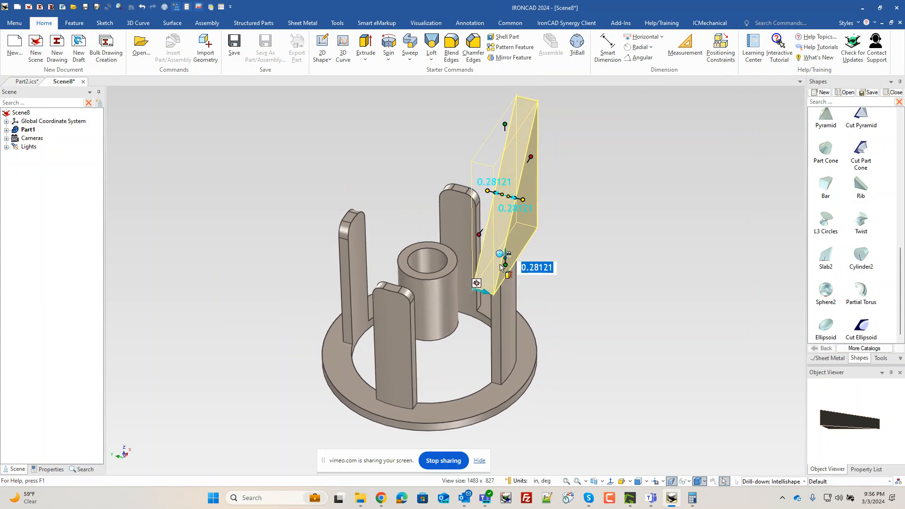
Rotate the rib 90 degrees about its vertical axis with the TriBall.
key(F10)
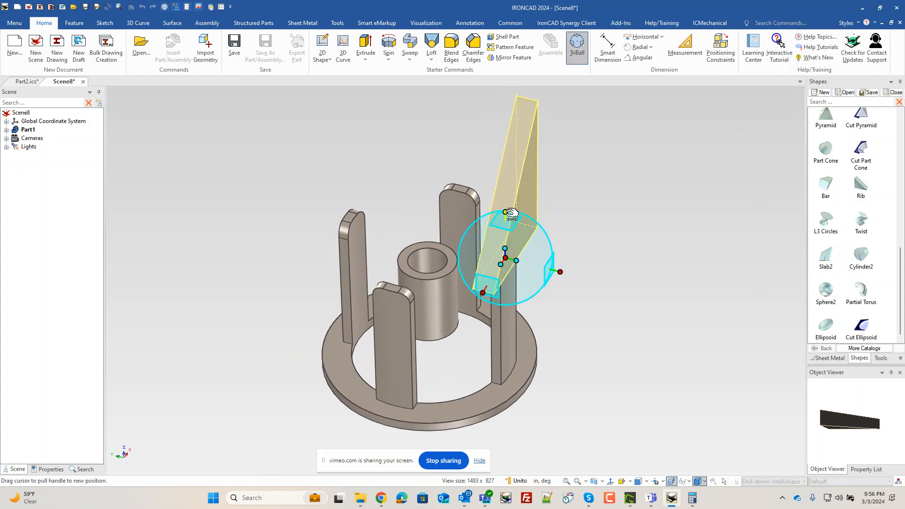
drag(527, 258, 513, 282)
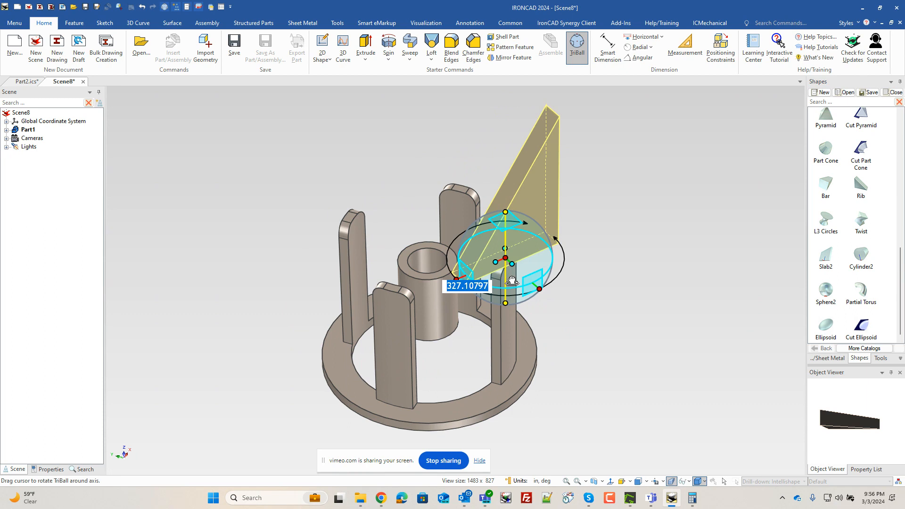
text(9)
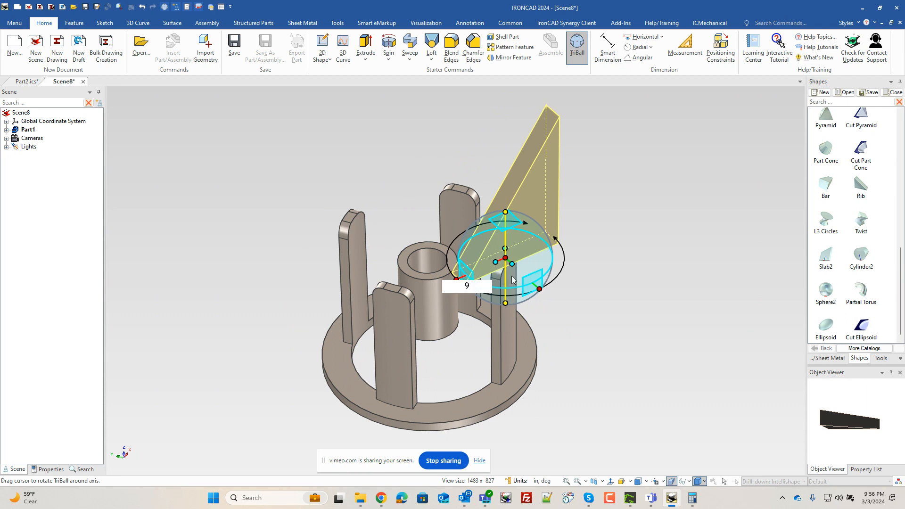
text(90)
key(Return)
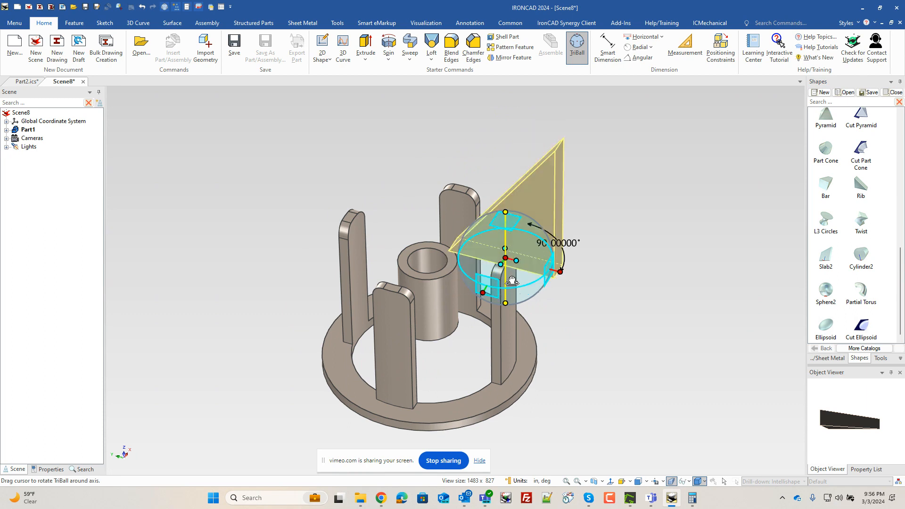
key(F10)
Extend the rib's bottom down to the hub's lower end and narrow its width to about 0.68 in so its outer side sits within the fin.
middle_drag(503, 286, 506, 263)
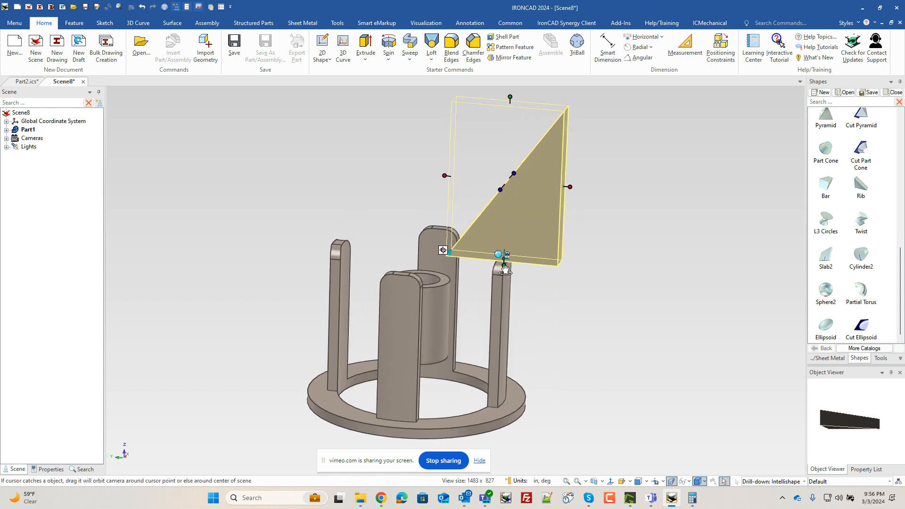
shift+drag(505, 265, 439, 363)
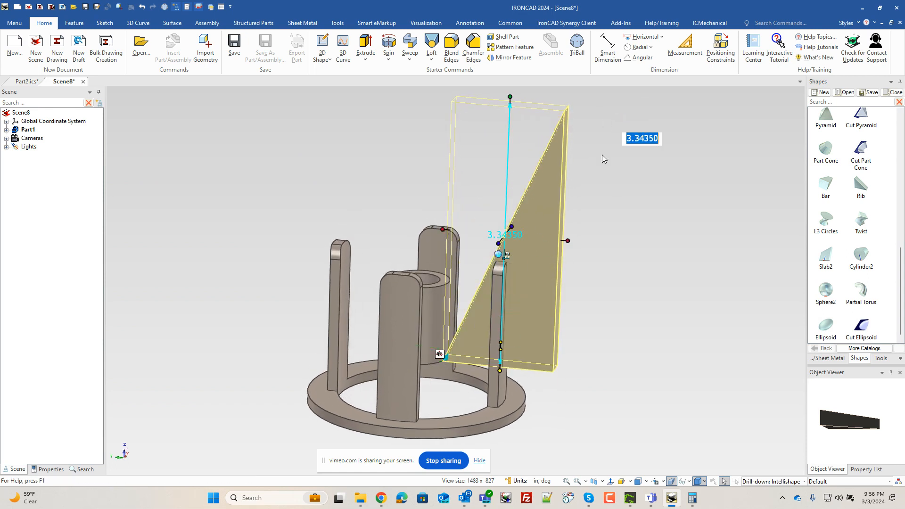
drag(571, 237, 514, 236)
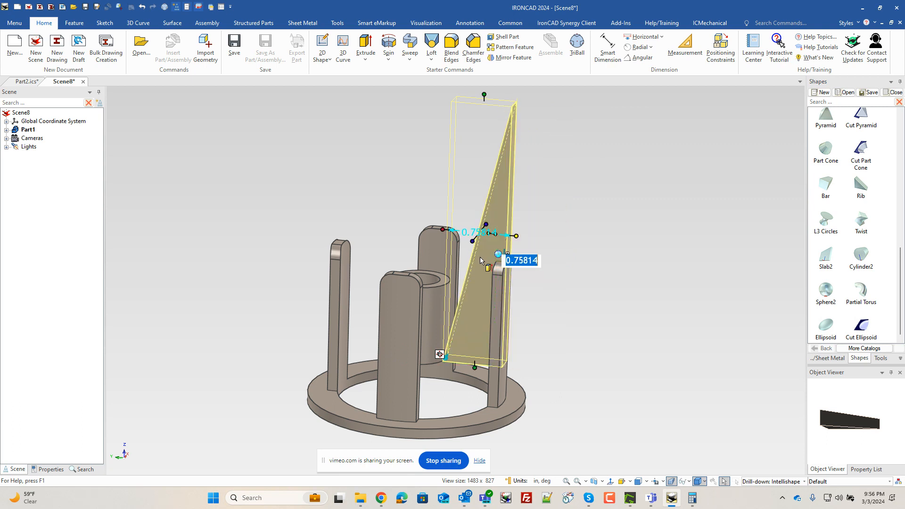
scroll(495, 301, up, 4)
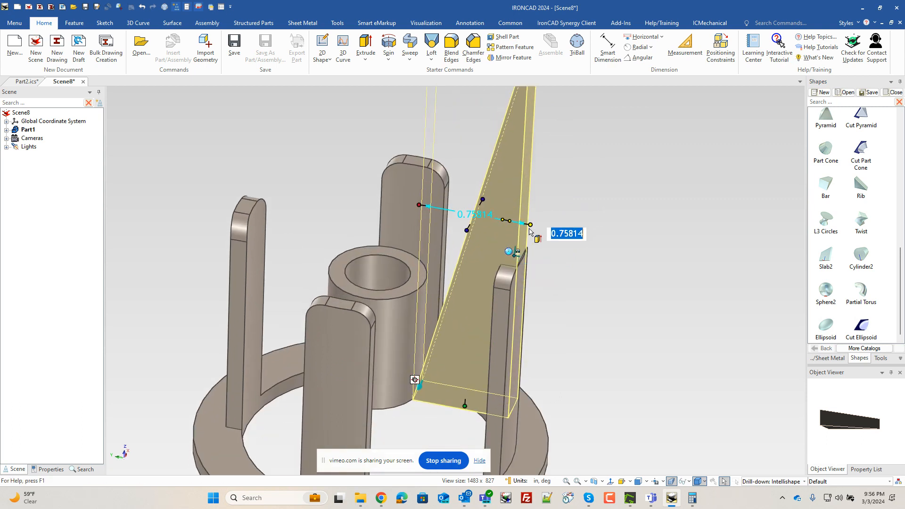
drag(533, 220, 519, 265)
scroll(512, 247, down, 3)
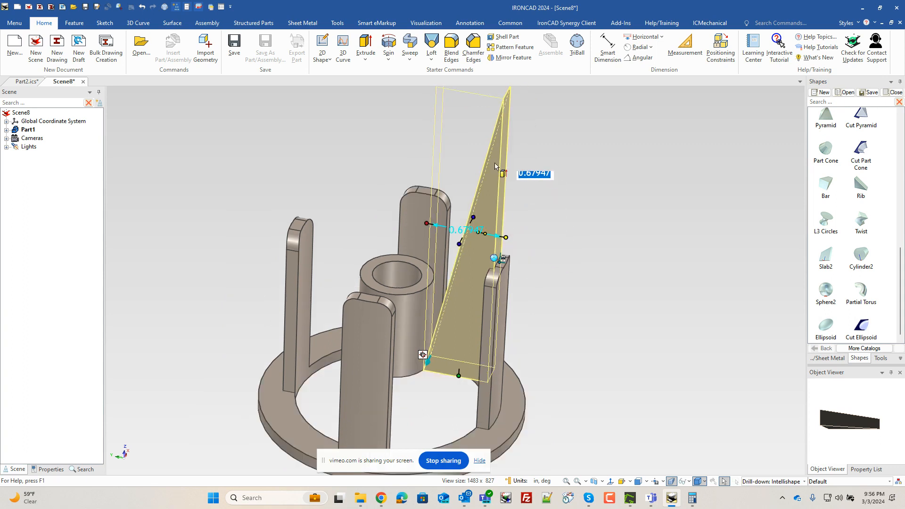
Lower the rib's upper end below the fin's top, giving the rib a height of about 1.27 in.
scroll(482, 187, down, 1)
drag(471, 127, 495, 268)
scroll(495, 332, up, 4)
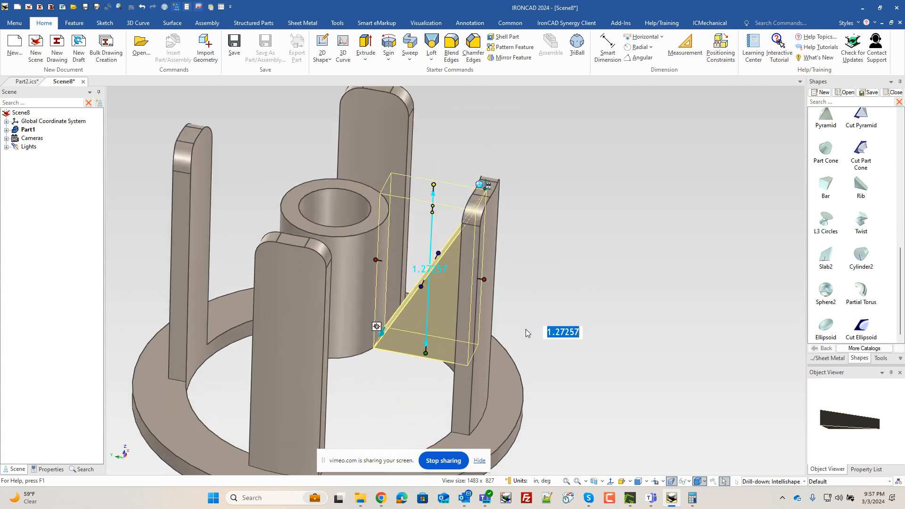
Set the rib's thickness to 0.125 in.
right_click(370, 315)
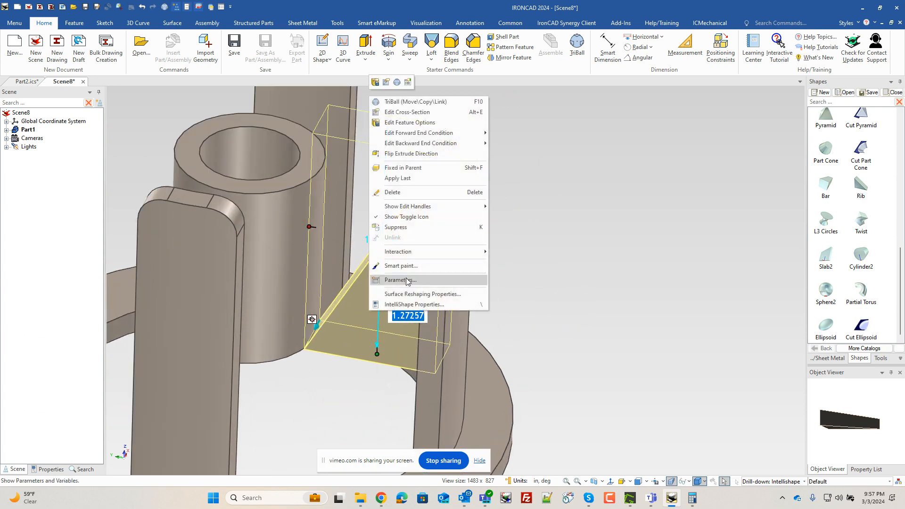
click(419, 154)
click(403, 304)
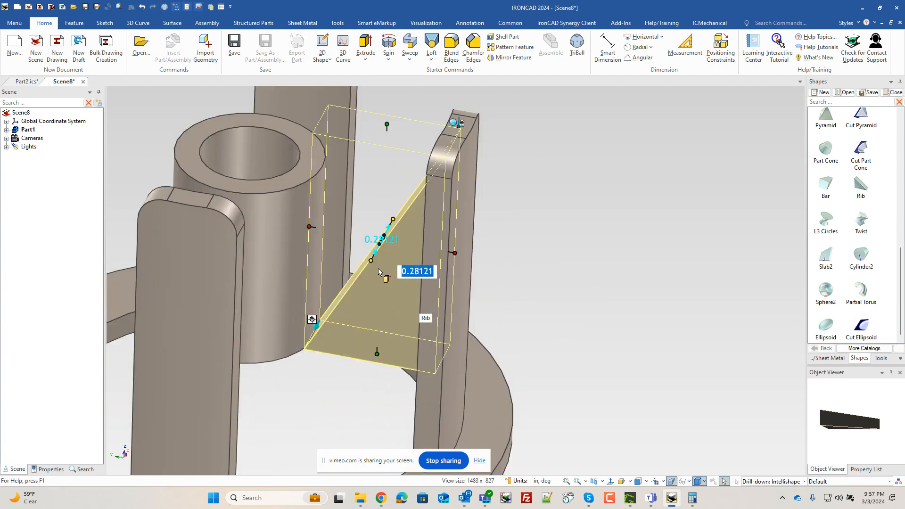
drag(375, 255, 366, 283)
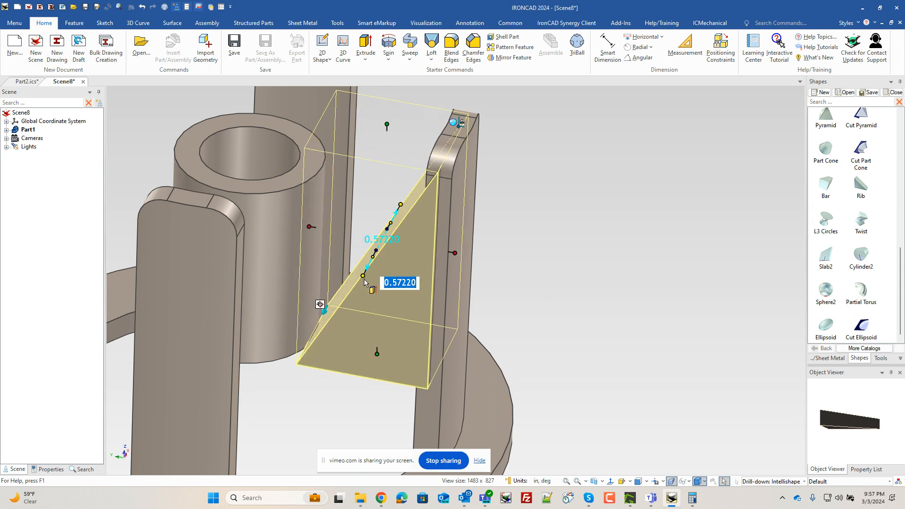
text(.125)
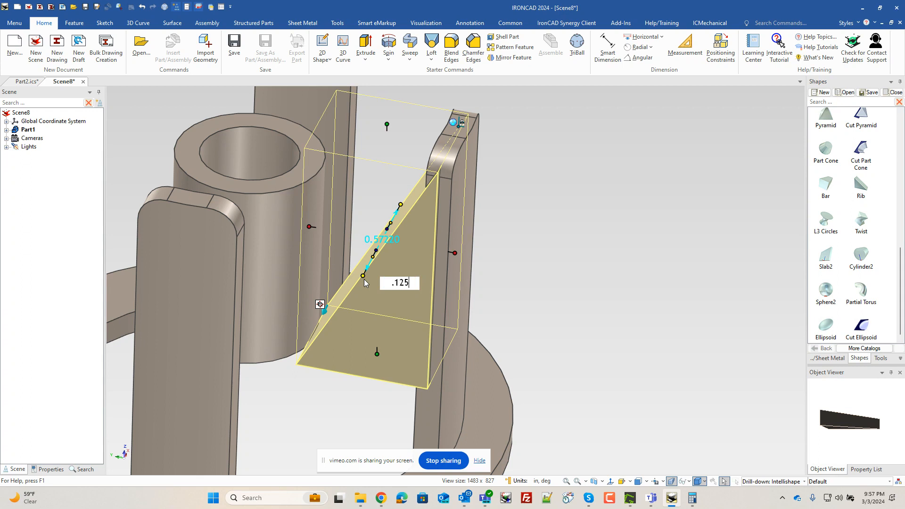
key(Return)
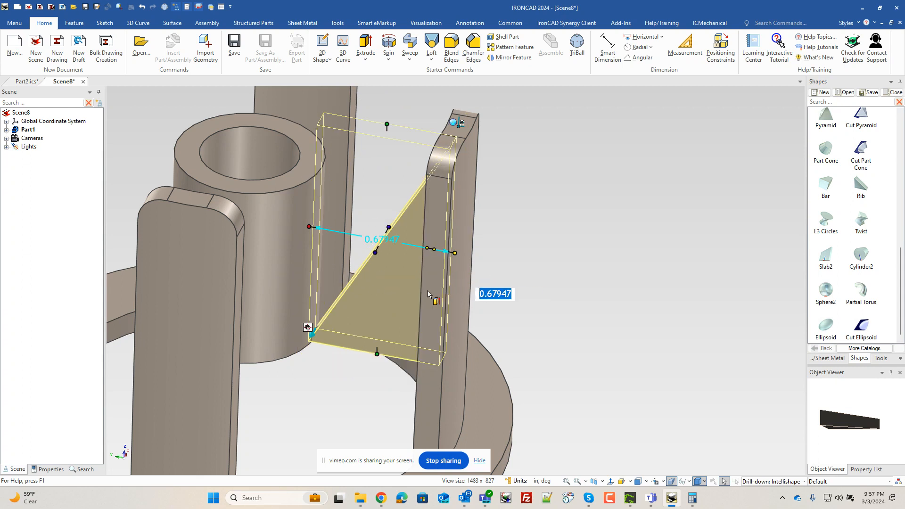
Open the rib's cross-section sketch for editing.
middle_drag(372, 298, 490, 360)
key(Escape)
middle_drag(306, 339, 302, 417)
click(342, 321)
click(342, 321)
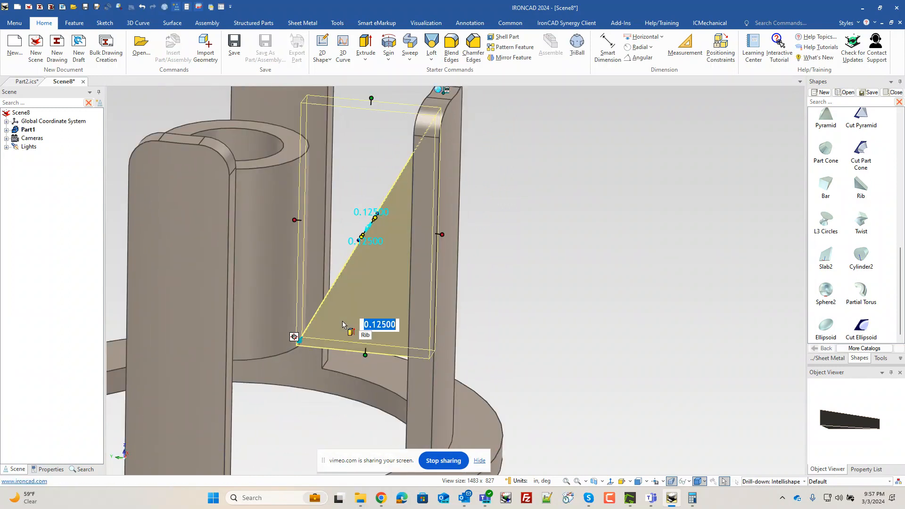
right_click(345, 321)
click(377, 125)
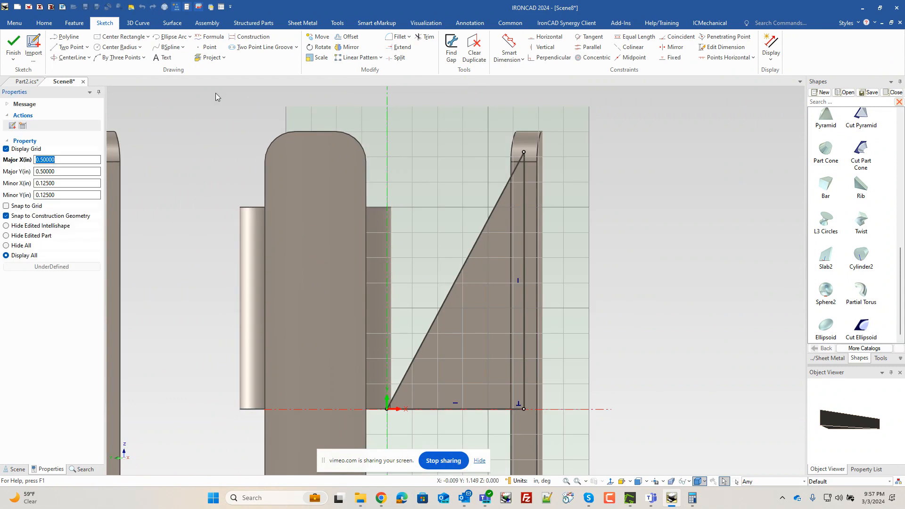
Draw a vertical line down the hub's outer edge from its top corner and set its length to 0.125 in.
click(70, 46)
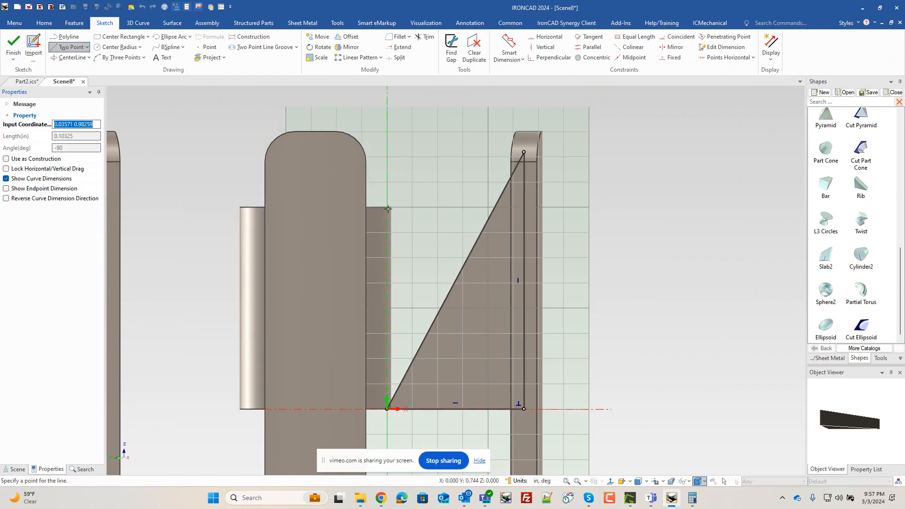
scroll(385, 211, up, 4)
click(424, 239)
click(423, 285)
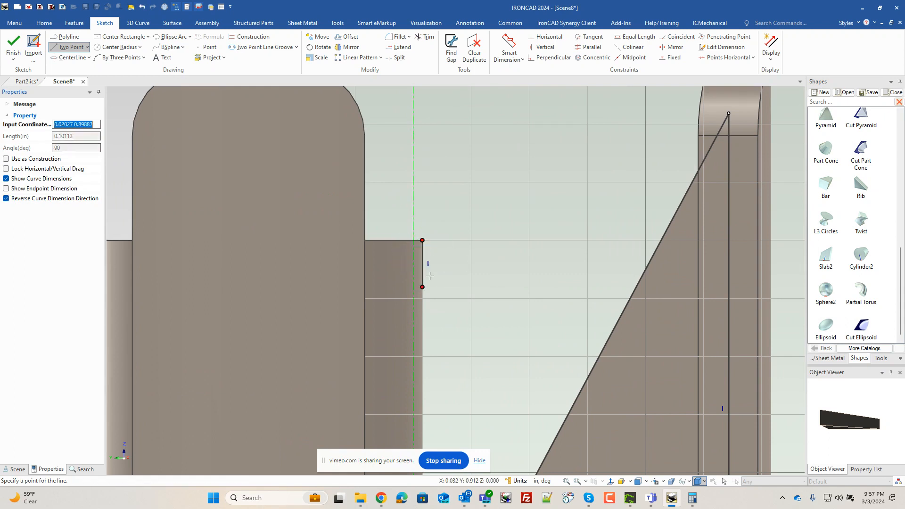
key(Escape)
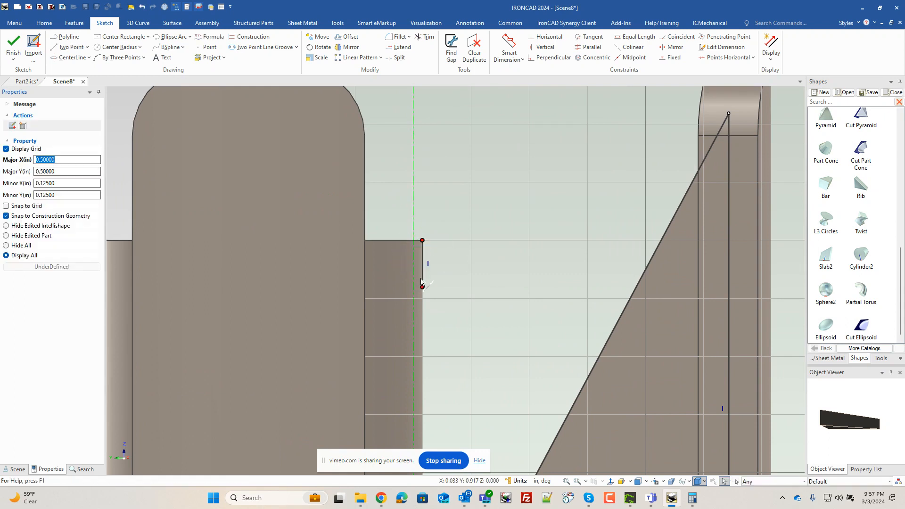
click(422, 283)
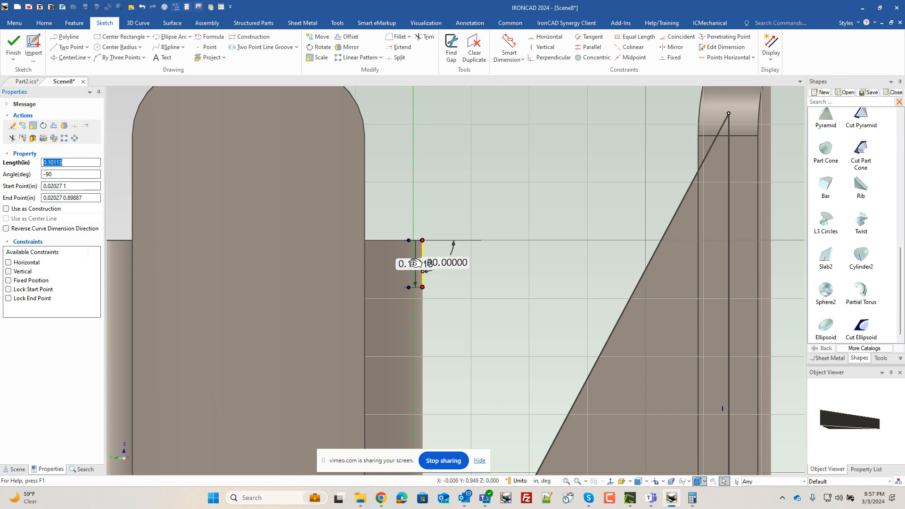
double_click(415, 263)
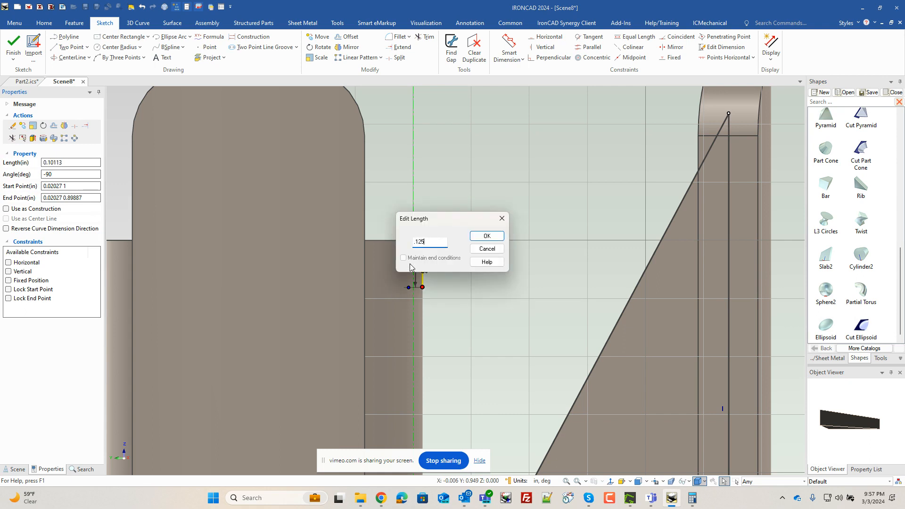
key(Return)
click(462, 350)
Draw a line from the short line's lower end down the hub's edge to the hub's bottom corner.
scroll(462, 342, down, 5)
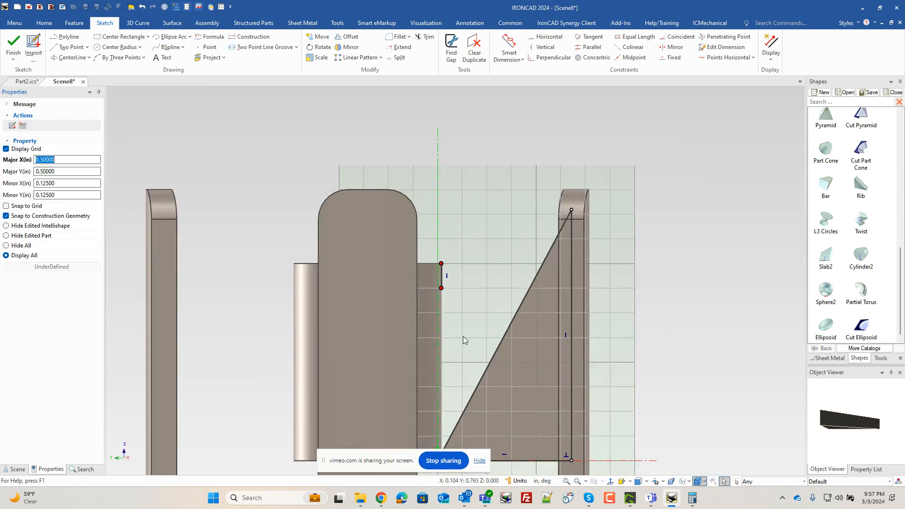
scroll(463, 330, up, 2)
scroll(463, 326, up, 2)
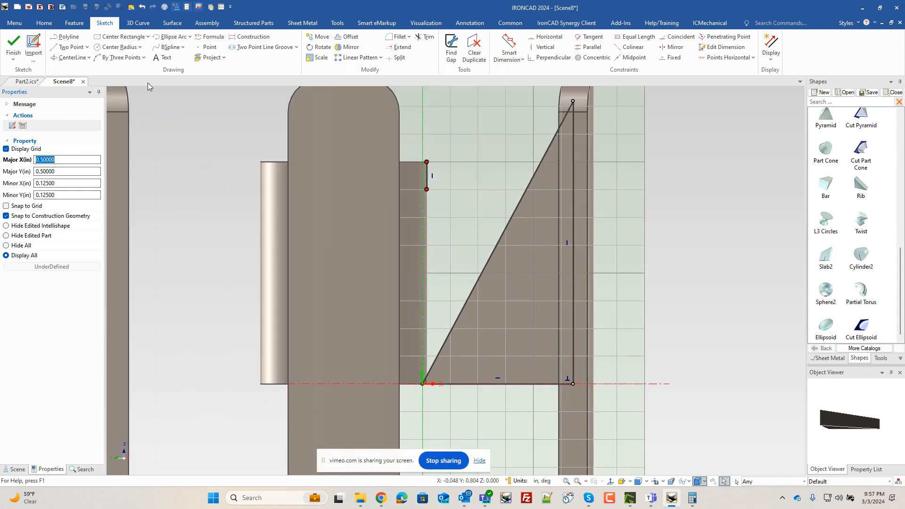
click(71, 46)
click(427, 190)
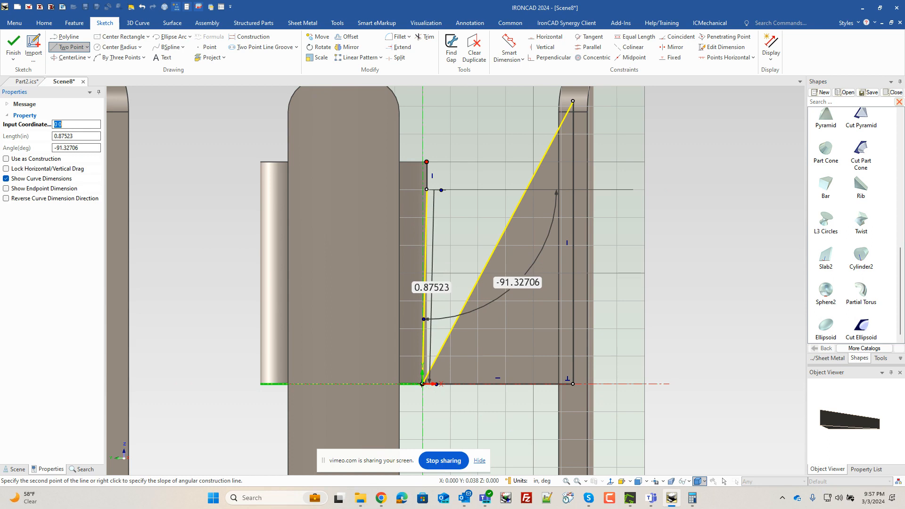
click(425, 383)
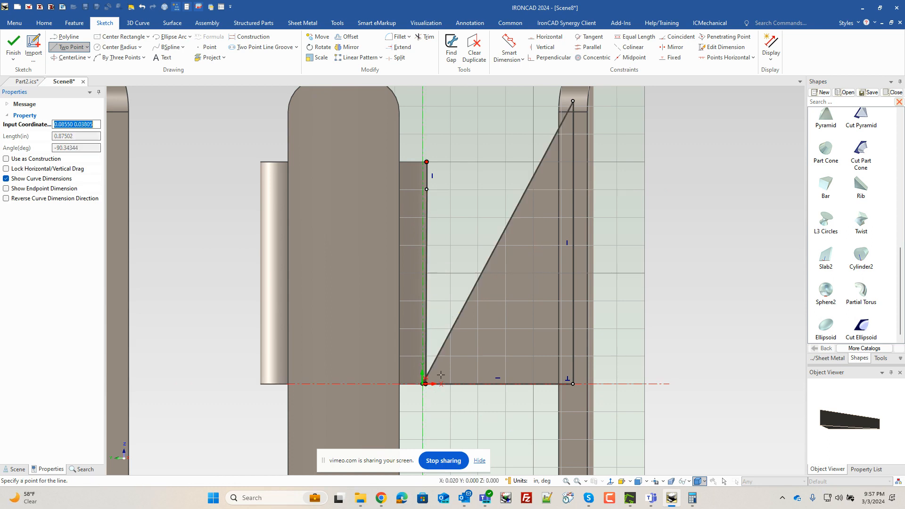
Disconnect the sloped line's lower end from the bottom hub corner and attach it to the short vertical line's lower end.
click(450, 335)
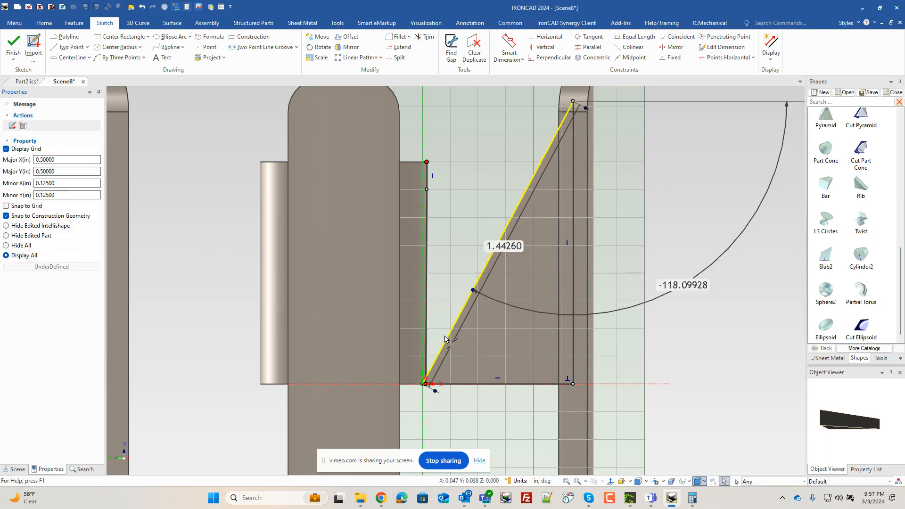
scroll(429, 383, up, 5)
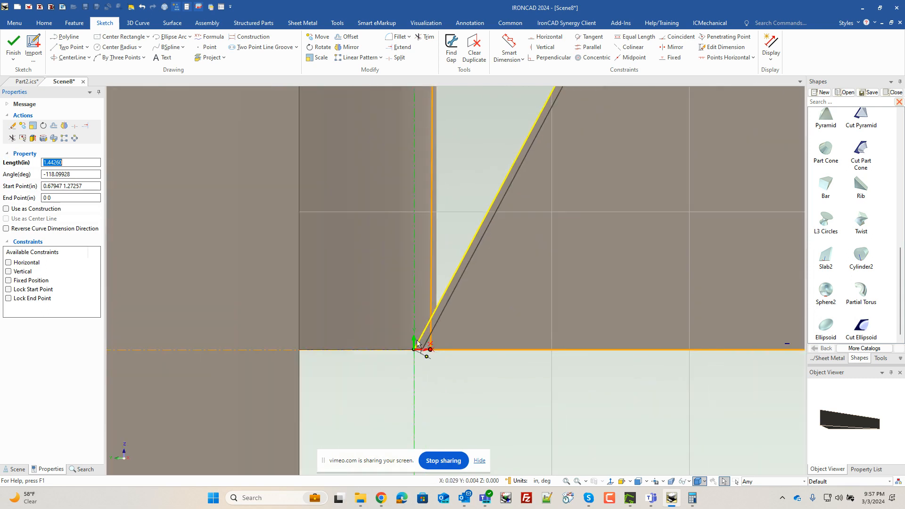
right_click(419, 349)
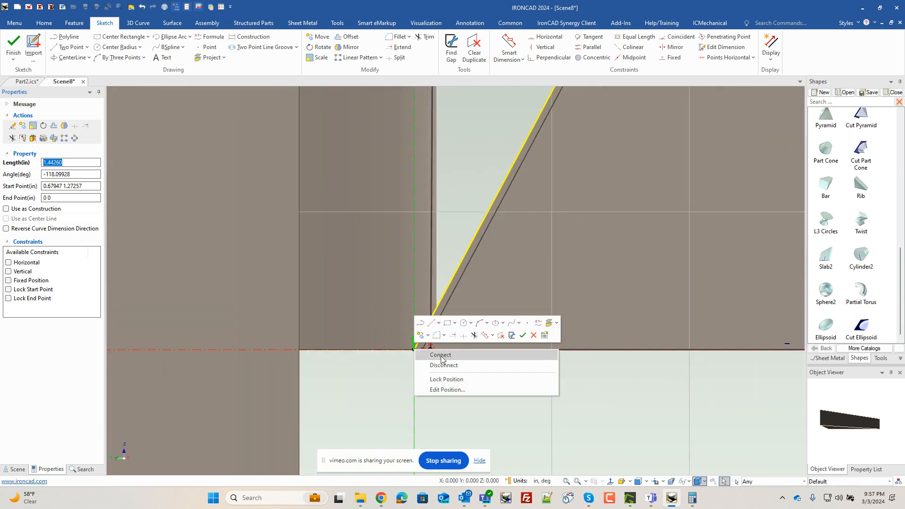
click(445, 363)
click(417, 349)
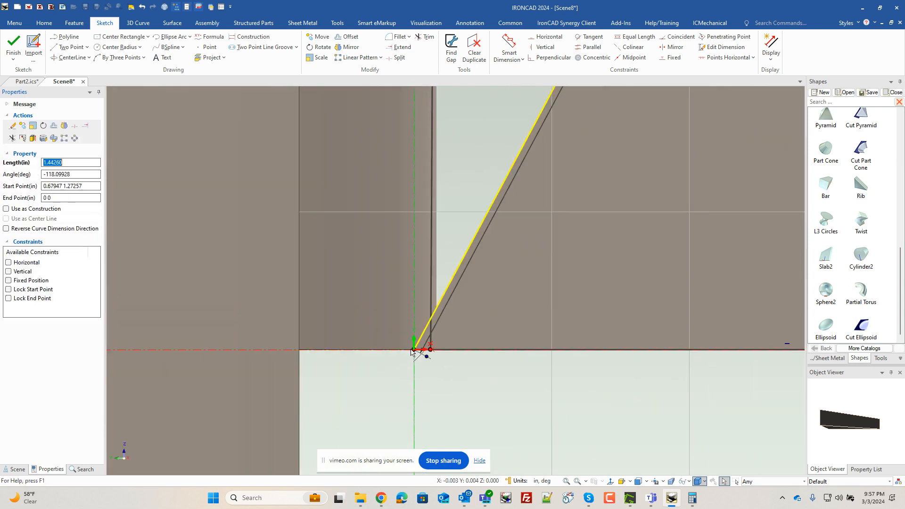
drag(416, 348, 466, 183)
scroll(409, 147, down, 4)
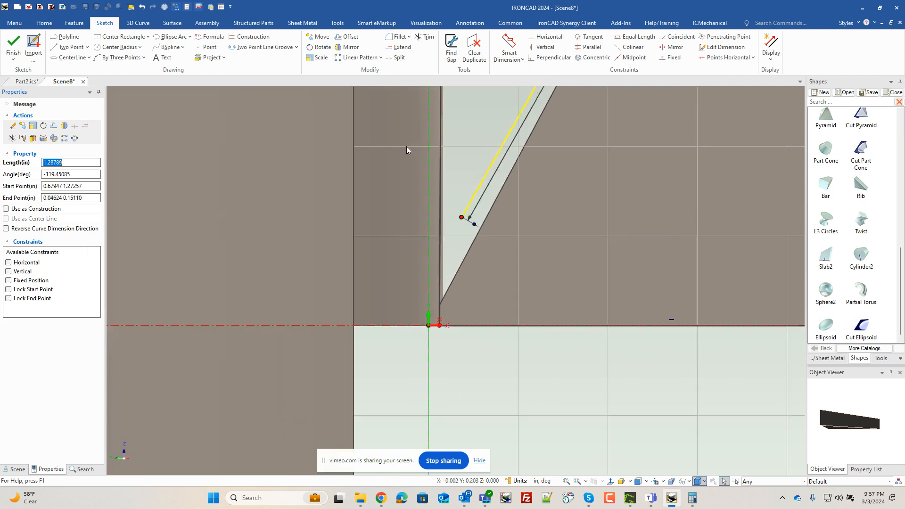
scroll(453, 172, down, 2)
drag(450, 302, 442, 177)
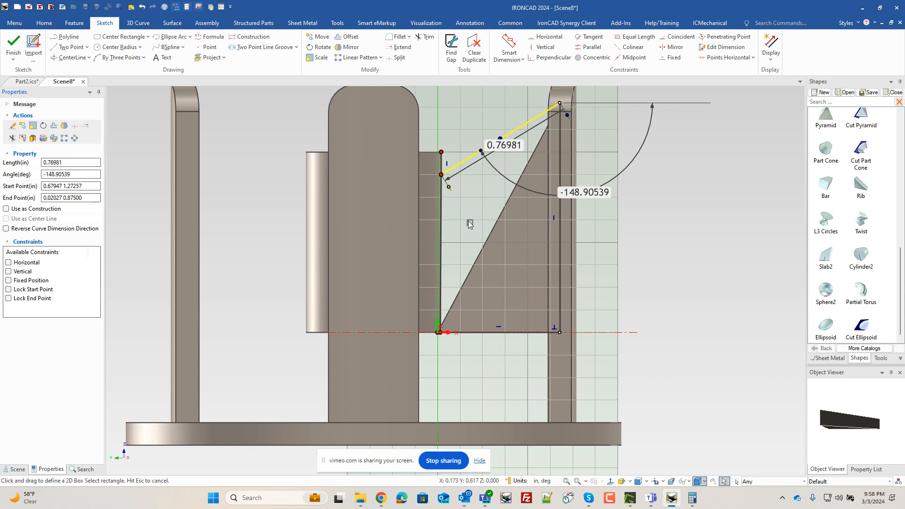
click(497, 259)
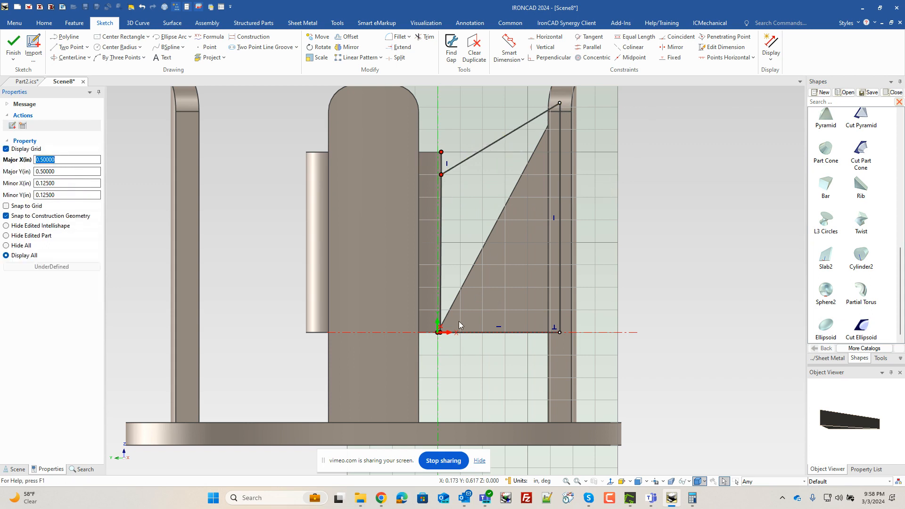
Lock the position of the sloped line's hub-side endpoint.
scroll(449, 332, up, 2)
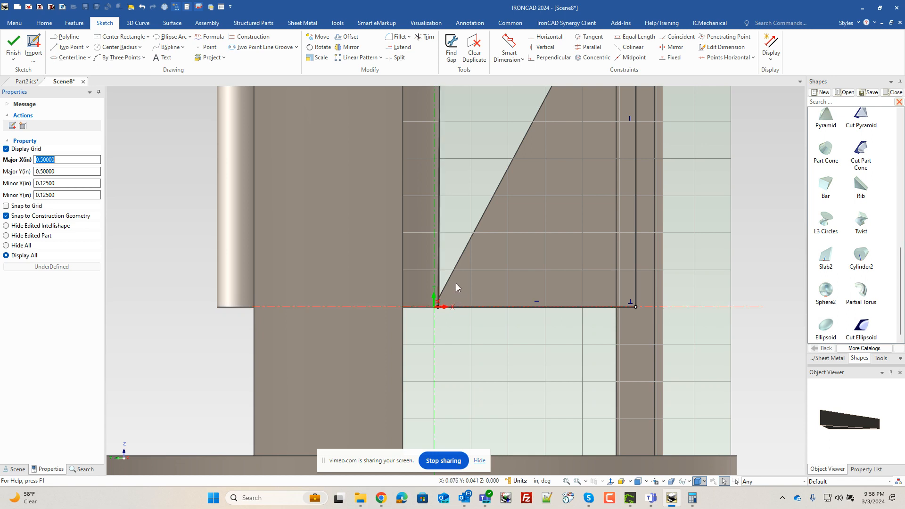
scroll(459, 265, down, 3)
scroll(443, 164, up, 5)
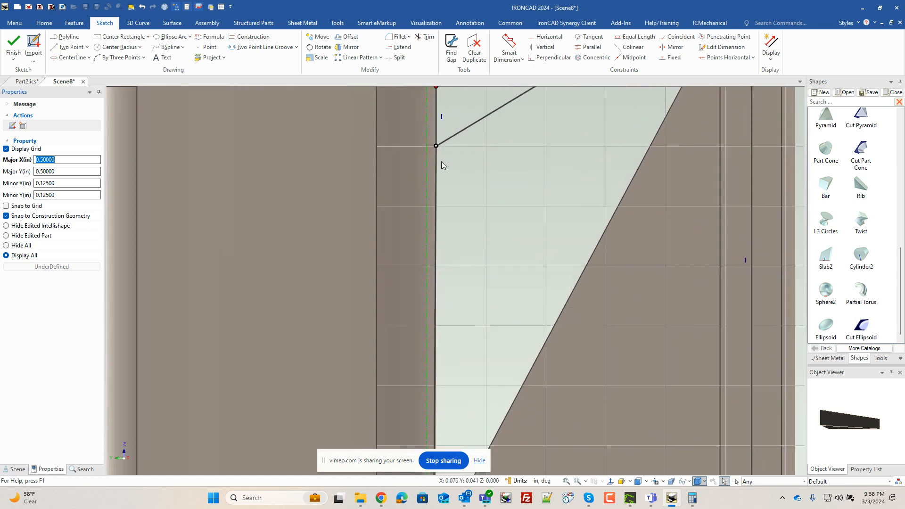
click(441, 134)
click(461, 200)
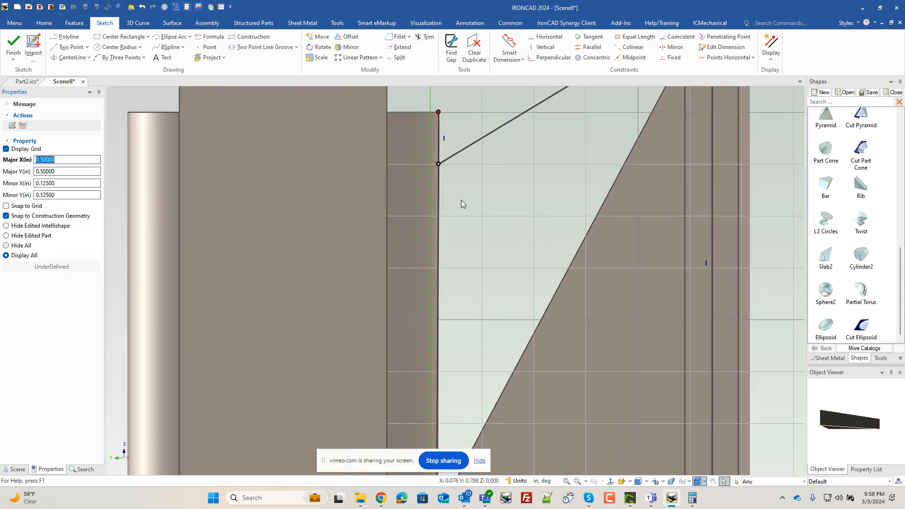
right_click(443, 164)
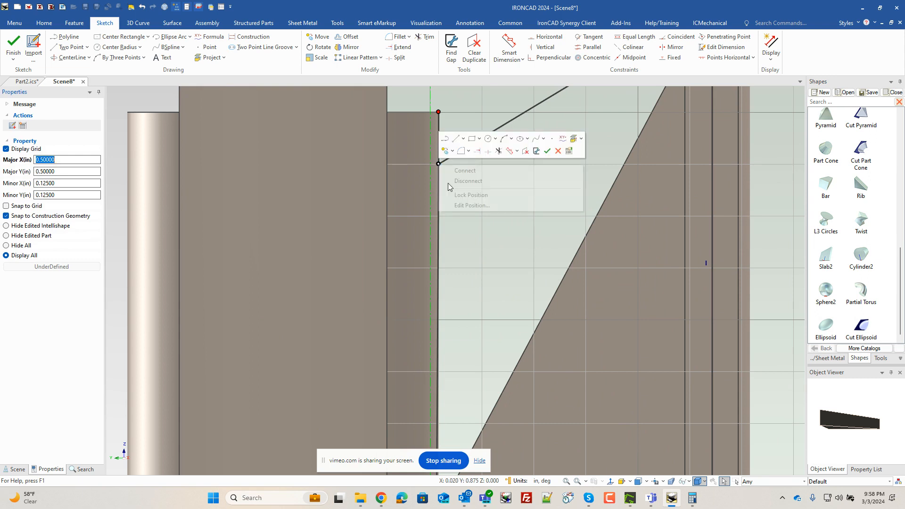
click(480, 197)
Lock the position of the profile's bottom corner at the fin and constrain the fin-side line to stay vertical.
scroll(477, 227, down, 3)
scroll(477, 227, down, 2)
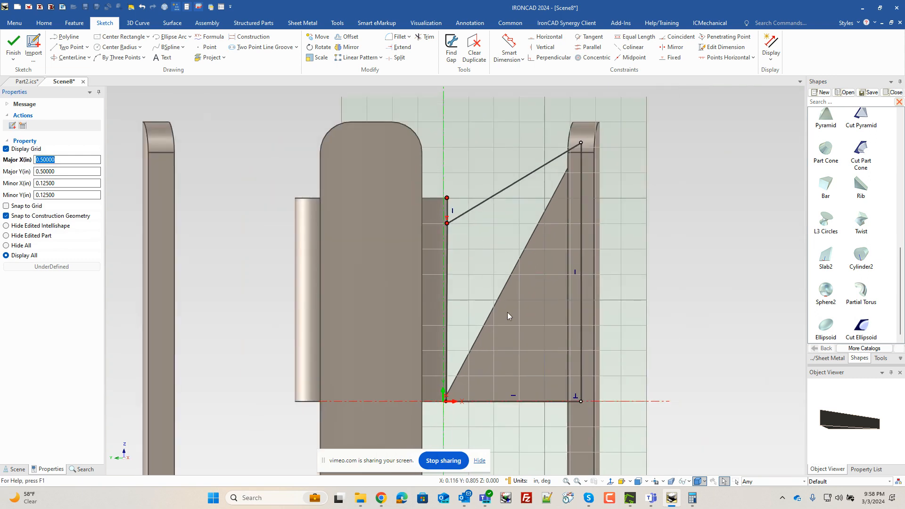
right_click(582, 403)
click(613, 430)
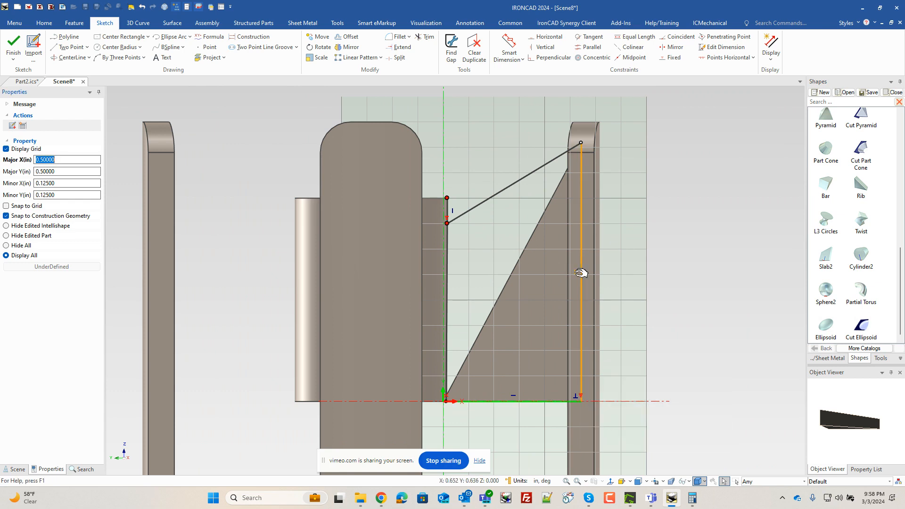
right_click(579, 279)
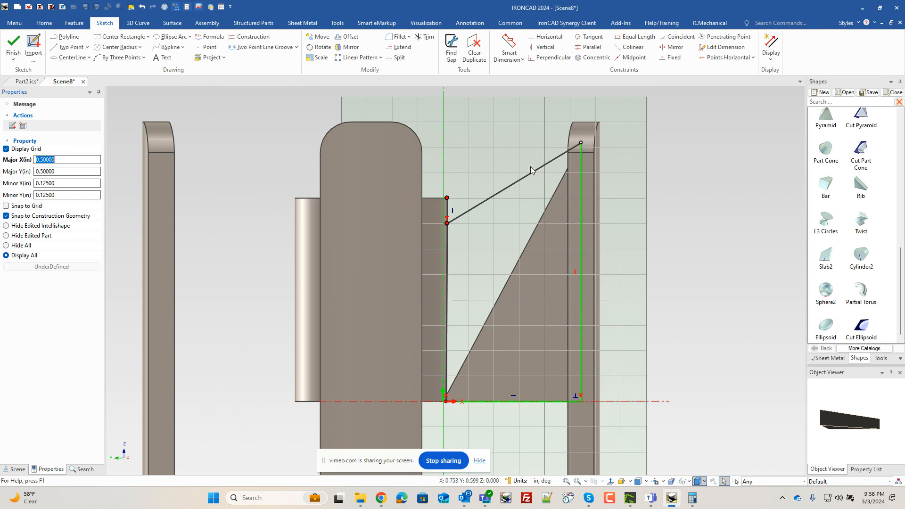
Dimension the angle between the sloped line and the profile's bottom line and set it to 35 degrees.
click(509, 47)
click(509, 186)
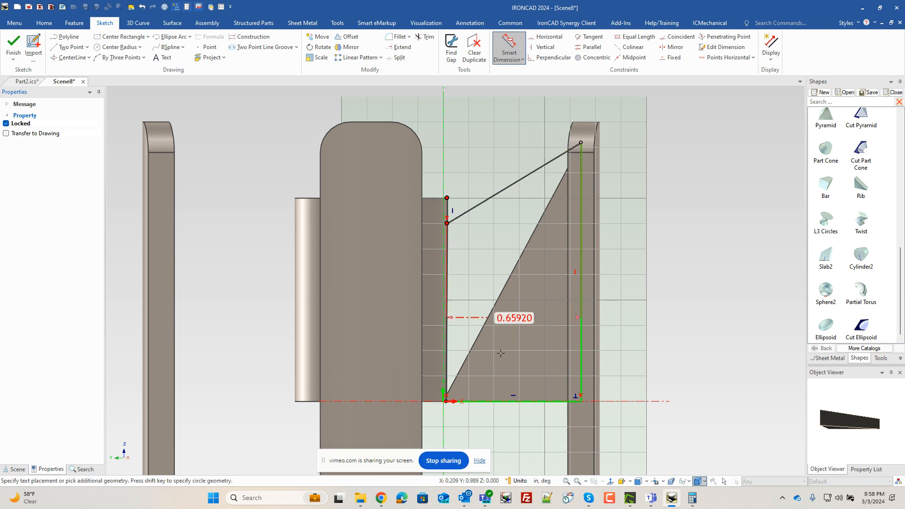
click(495, 401)
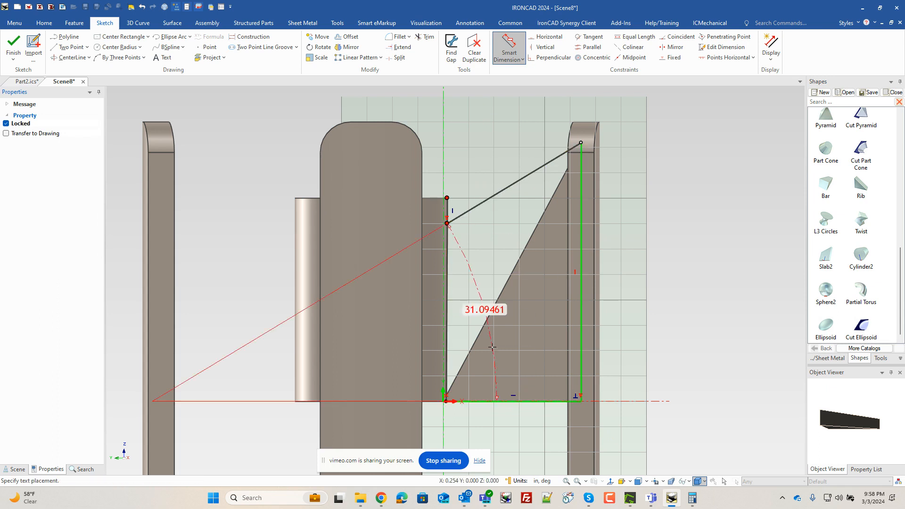
click(526, 334)
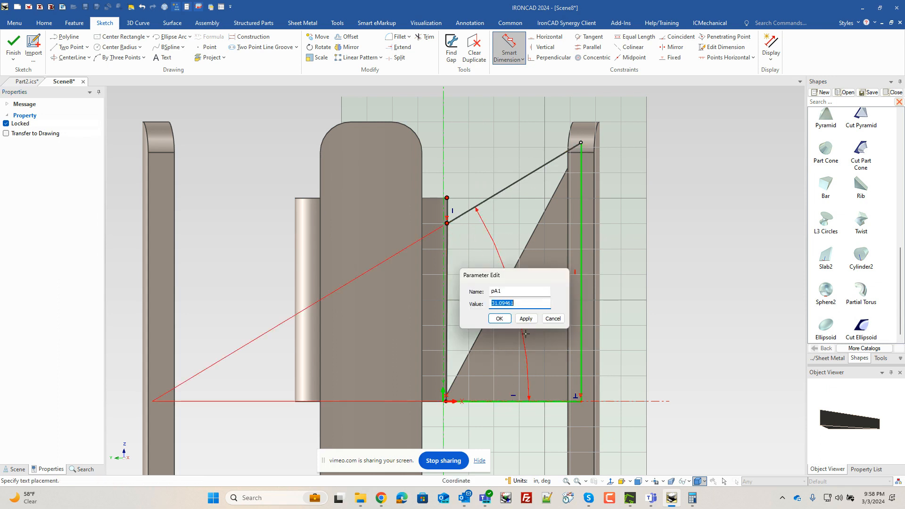
text(35)
key(Return)
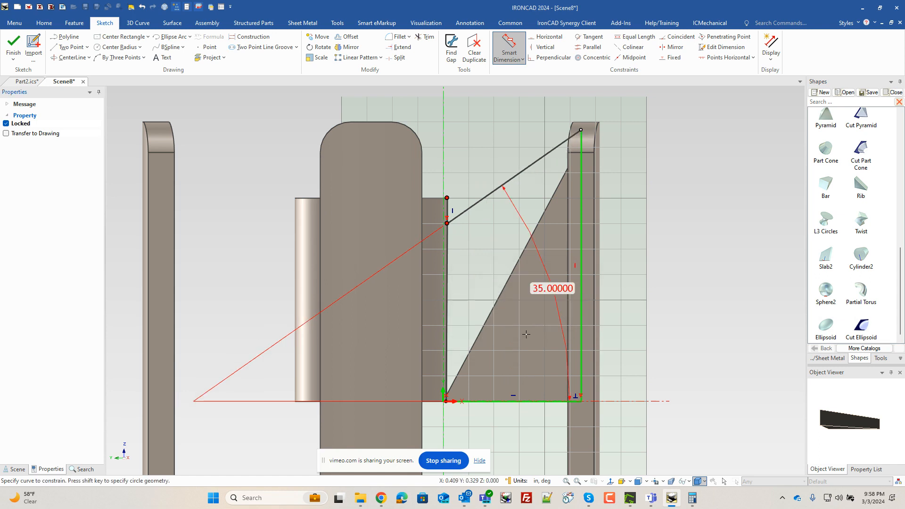
key(Escape)
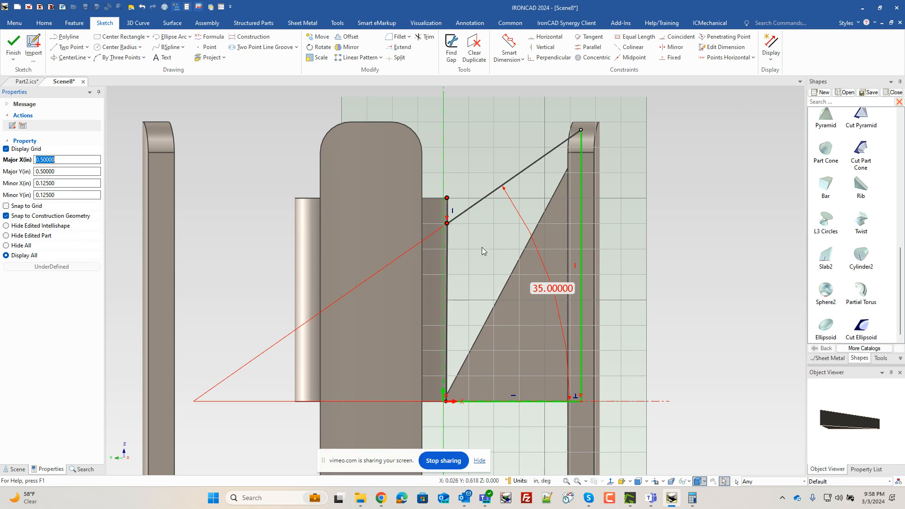
Unlock the position of the sloped line's hub-side endpoint.
click(448, 209)
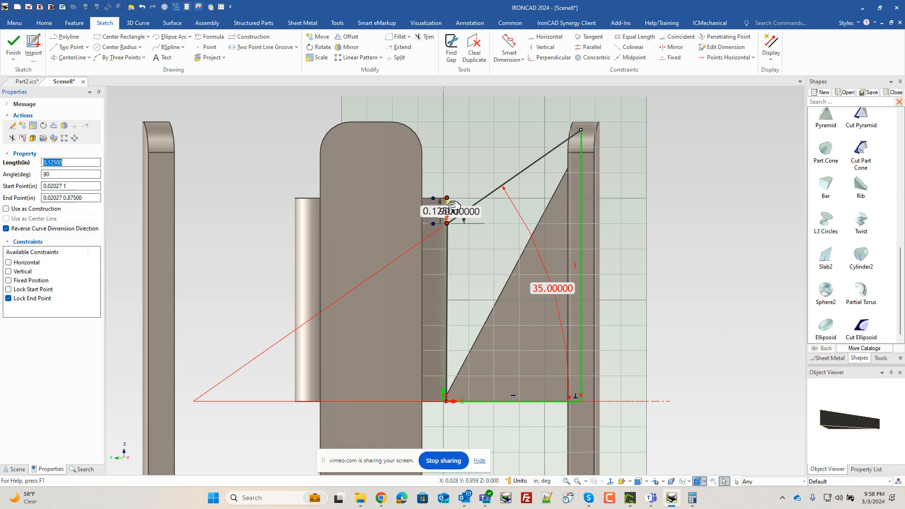
click(468, 246)
scroll(457, 234, up, 4)
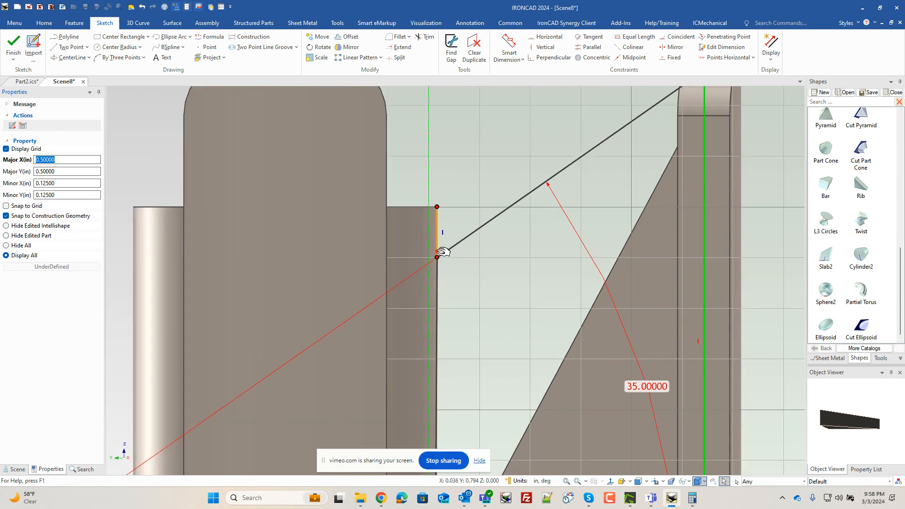
right_click(438, 258)
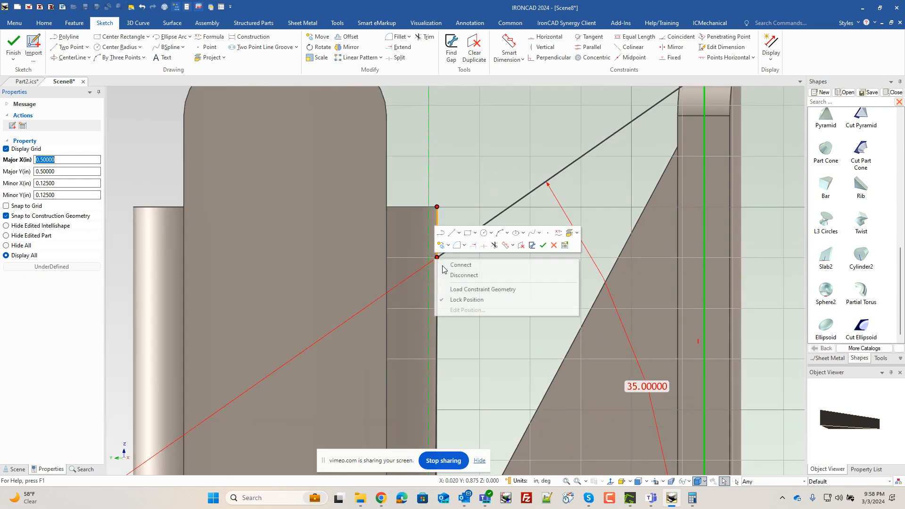
click(465, 299)
Try to move the long hub-side line inward past the hub's outer edge, and undo the move.
scroll(461, 324, down, 2)
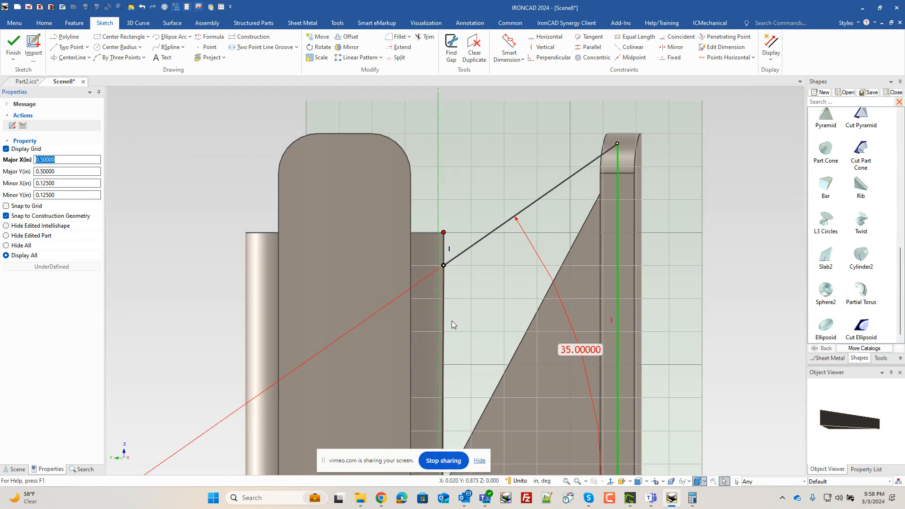
drag(444, 330, 430, 335)
click(469, 332)
click(446, 265)
scroll(447, 264, down, 1)
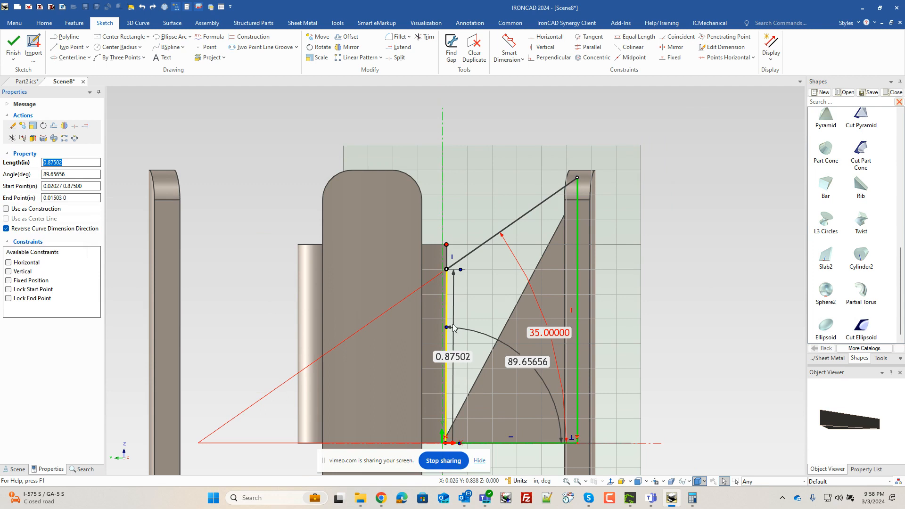
drag(447, 312, 432, 317)
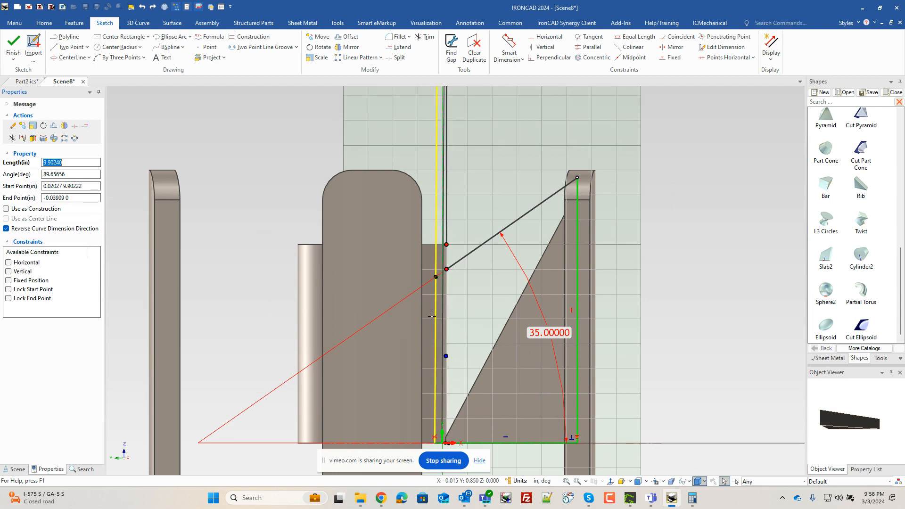
click(466, 301)
key(ctrl+z)
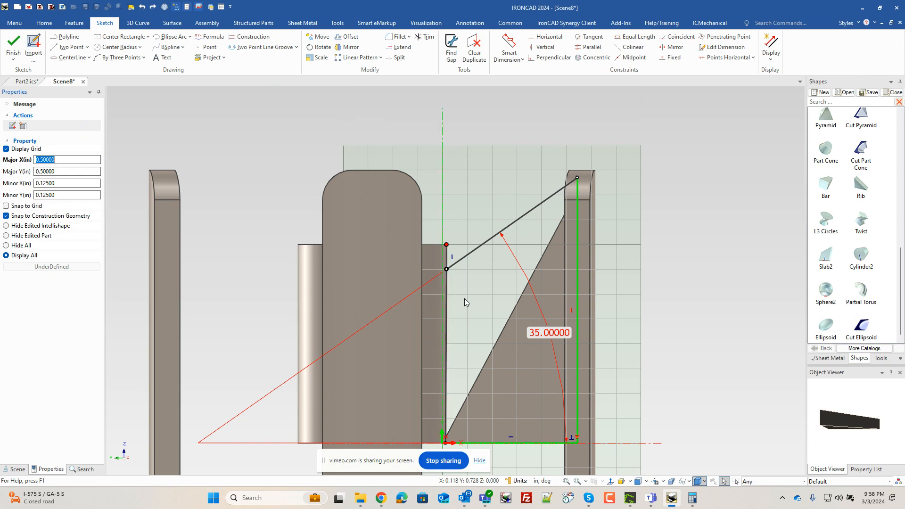
Delete the short 0.125 in vertical line at the top of the hub's edge.
click(447, 257)
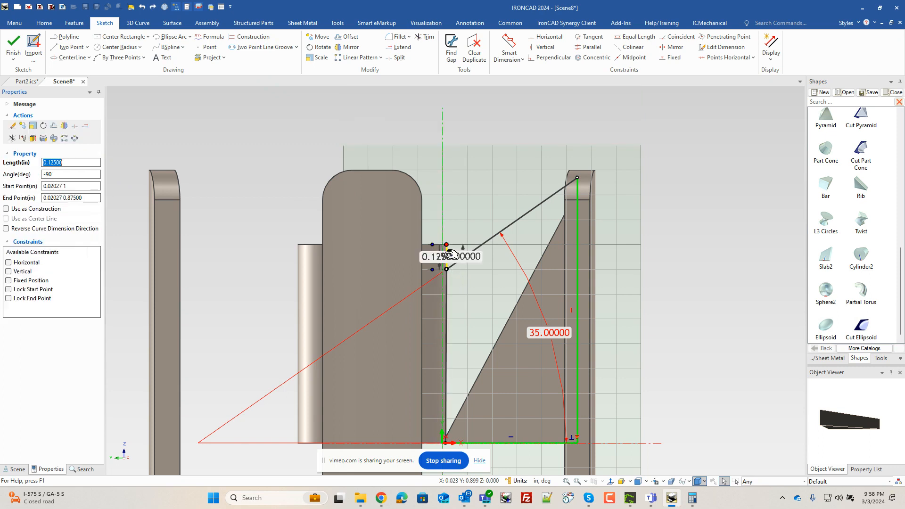
key(Delete)
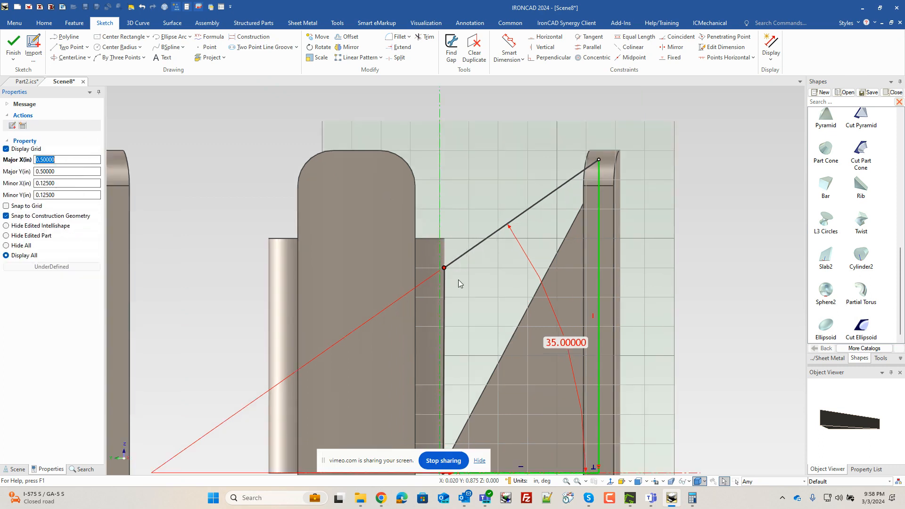
Try moving the long hub-side line into the hub without the short line, and undo the move.
scroll(459, 280, up, 5)
drag(416, 316, 392, 325)
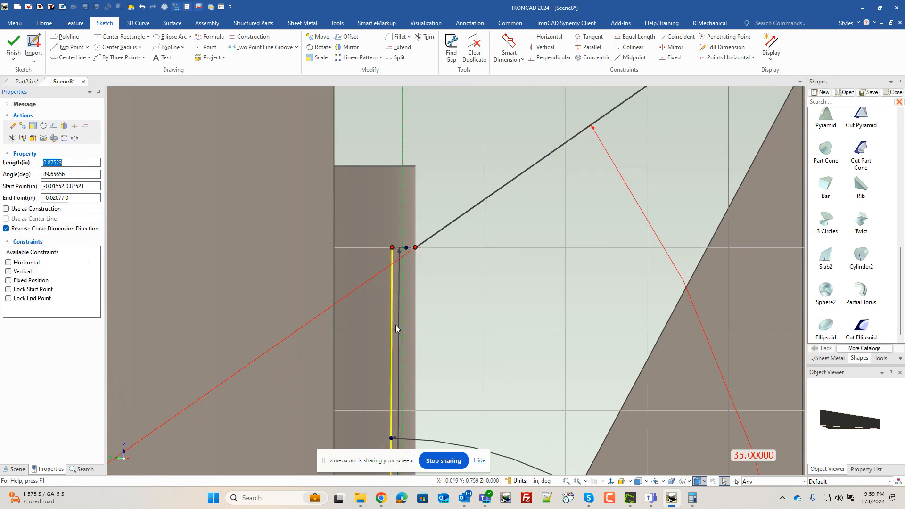
key(ctrl+z)
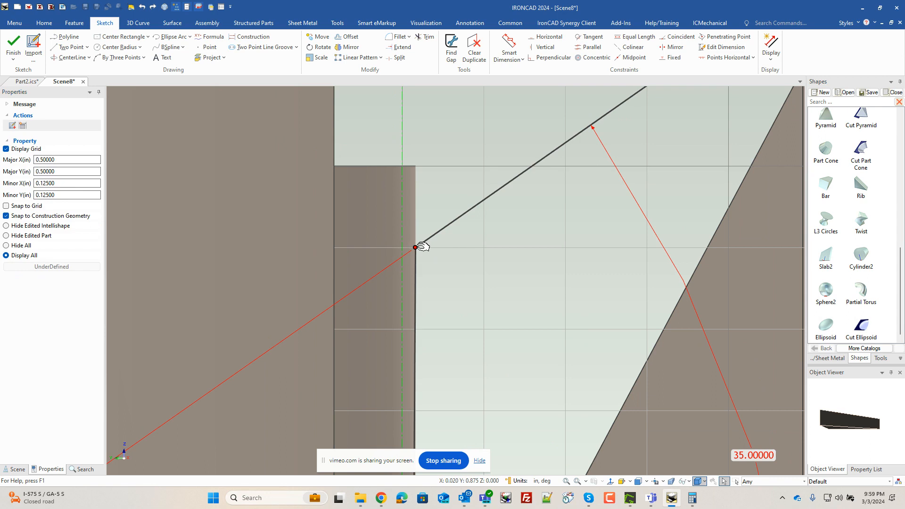
Connect the sloped line to the hub-side line and move that line slightly into the hub, leaving it about 0.85 in long.
right_click(417, 248)
click(422, 264)
drag(417, 297, 394, 308)
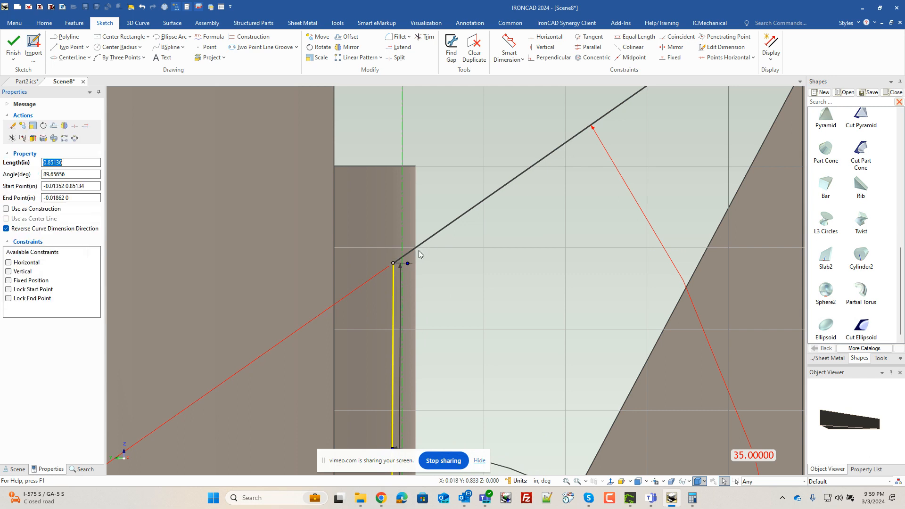
Finish the rib's cross-section sketch to rebuild the rib with the new profile.
scroll(452, 293, down, 3)
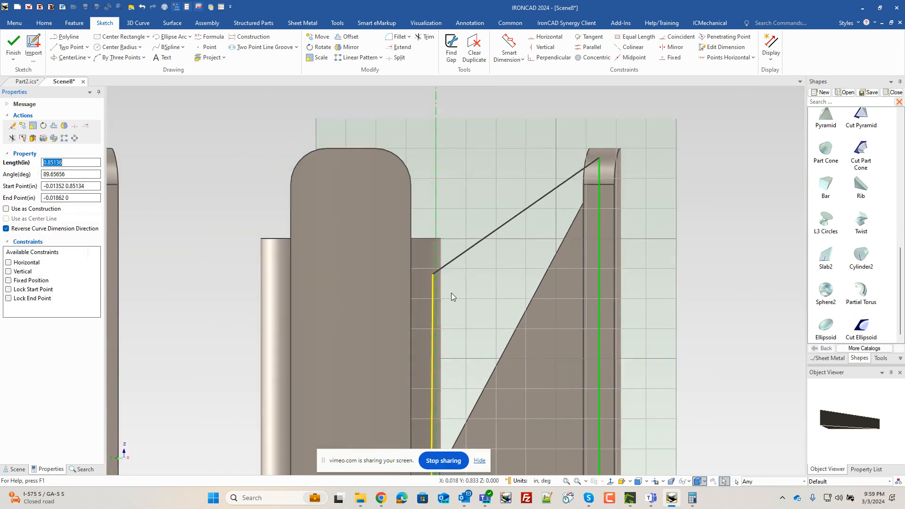
scroll(443, 267, up, 2)
scroll(444, 266, up, 3)
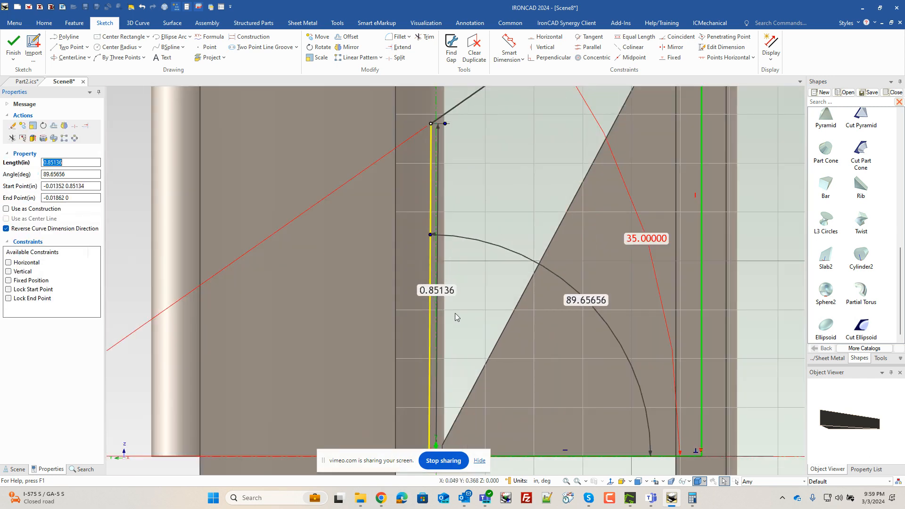
scroll(458, 310, down, 4)
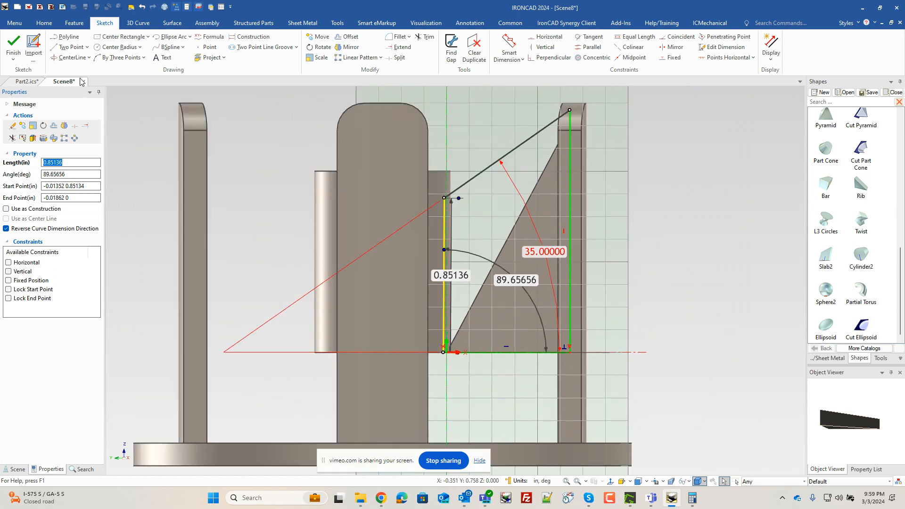
click(13, 46)
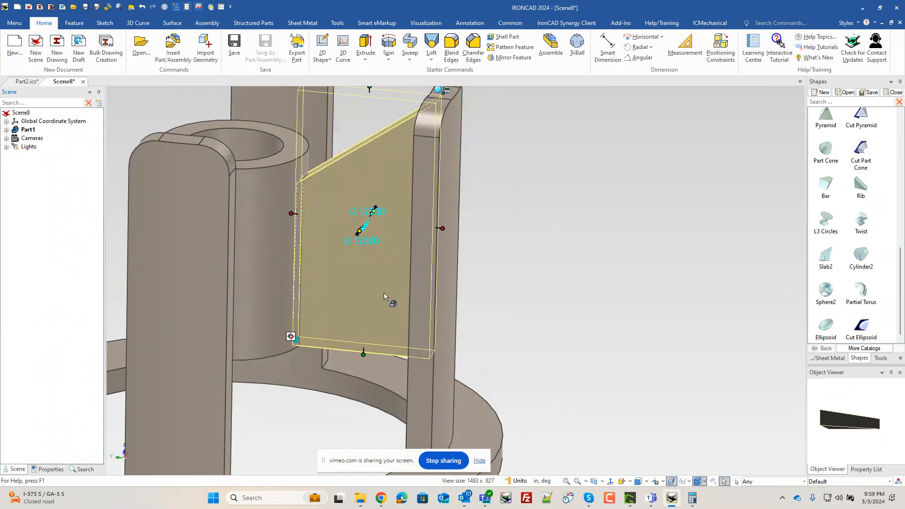
Add a vertical constraint to the hub-side line of the rib's cross-section profile and finish the sketch.
right_click(330, 273)
click(324, 275)
click(324, 275)
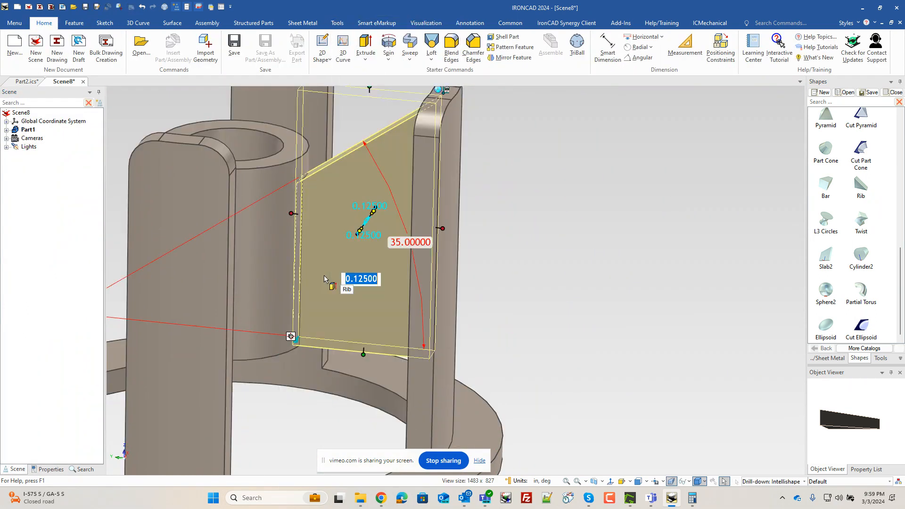
right_click(324, 282)
click(358, 78)
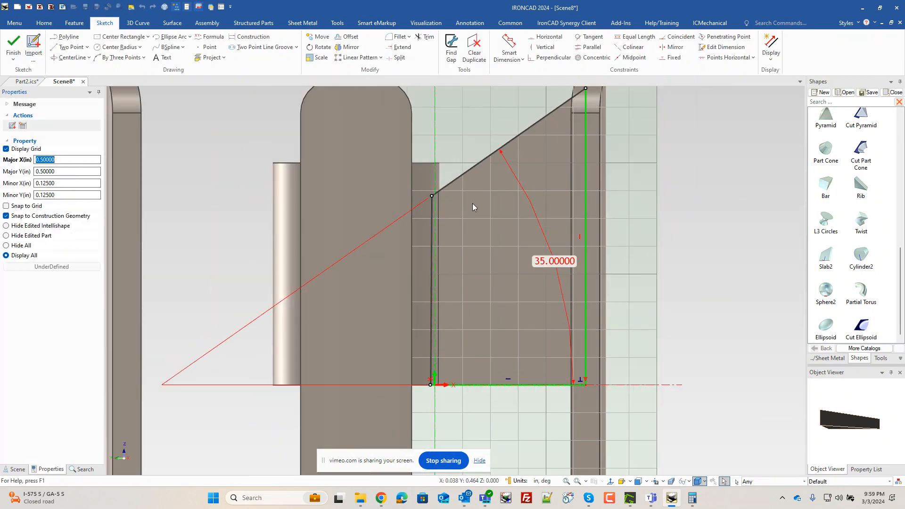
click(545, 46)
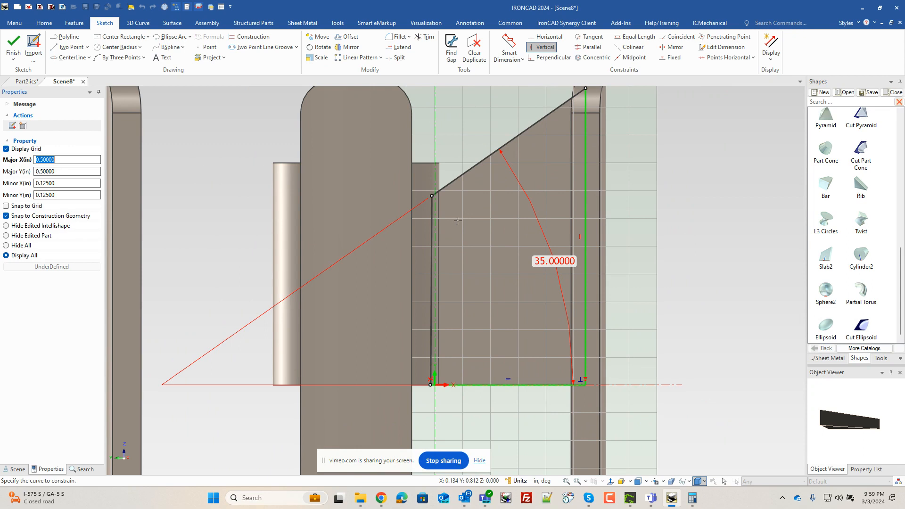
click(429, 263)
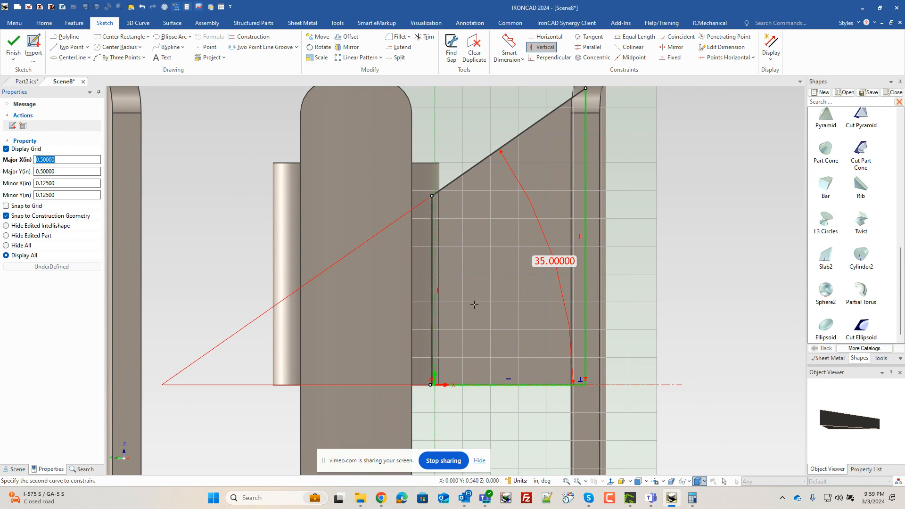
key(Escape)
scroll(452, 201, down, 1)
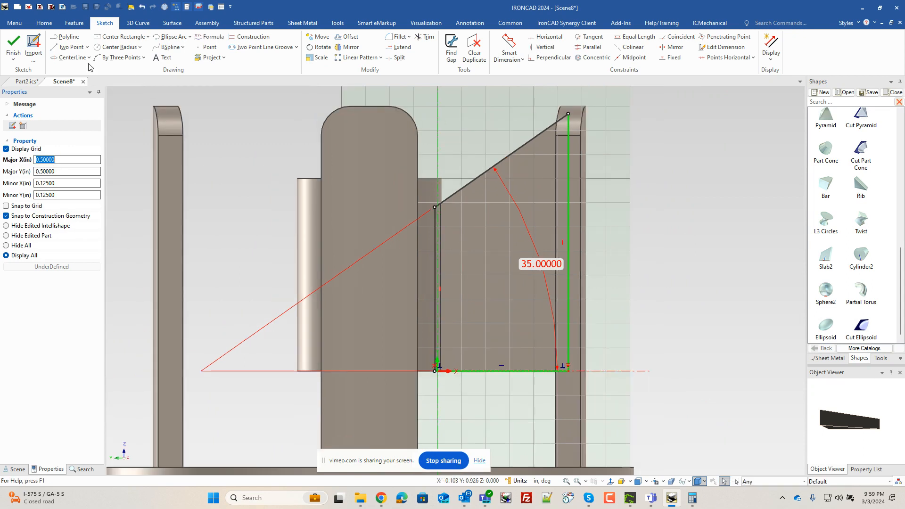
click(13, 45)
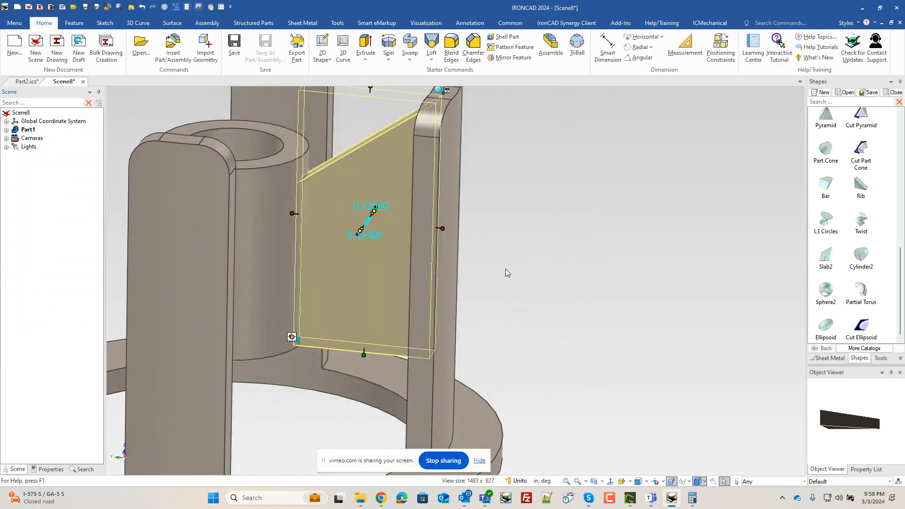
Start a section cut of the whole part using an X-Z plane section tool.
click(505, 268)
scroll(424, 242, down, 2)
middle_drag(273, 199, 335, 241)
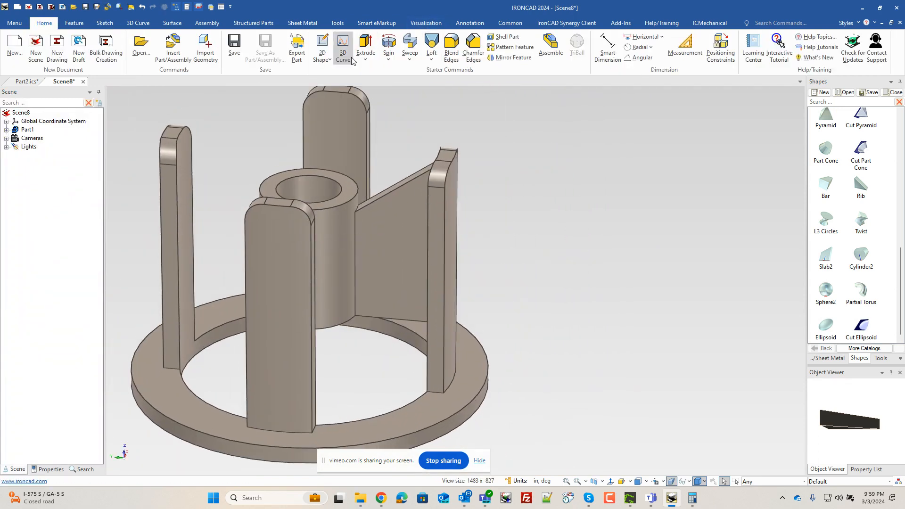
click(415, 209)
click(337, 23)
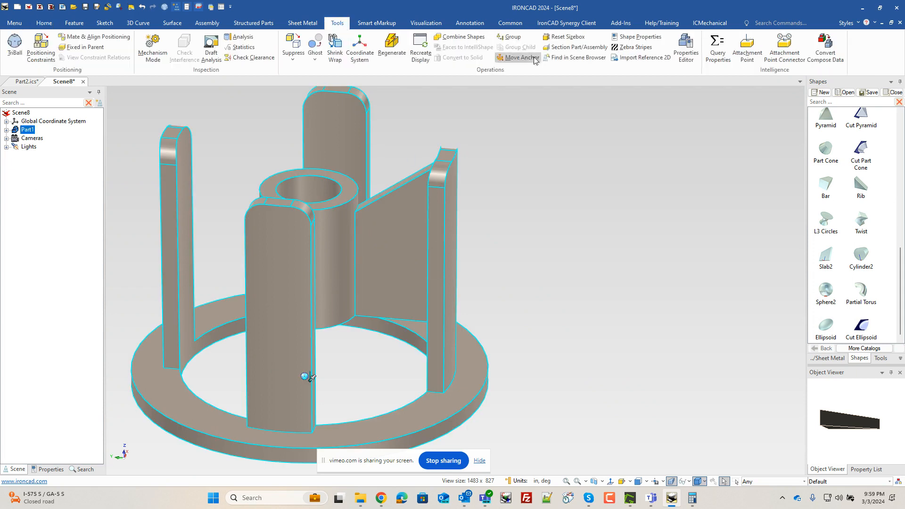
click(576, 47)
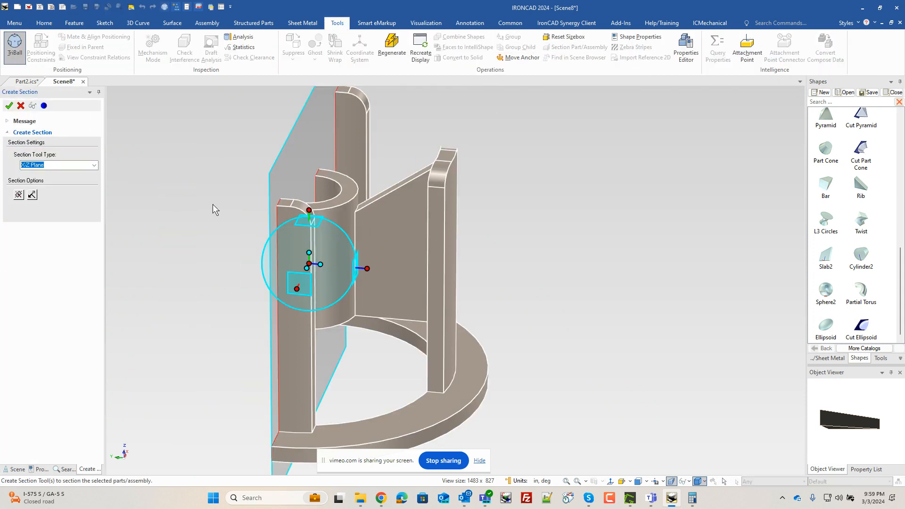
Move the section plane to the centre of the hub's top circle, rotate it 90 degrees about the vertical axis, and create the section.
right_click(307, 265)
click(359, 324)
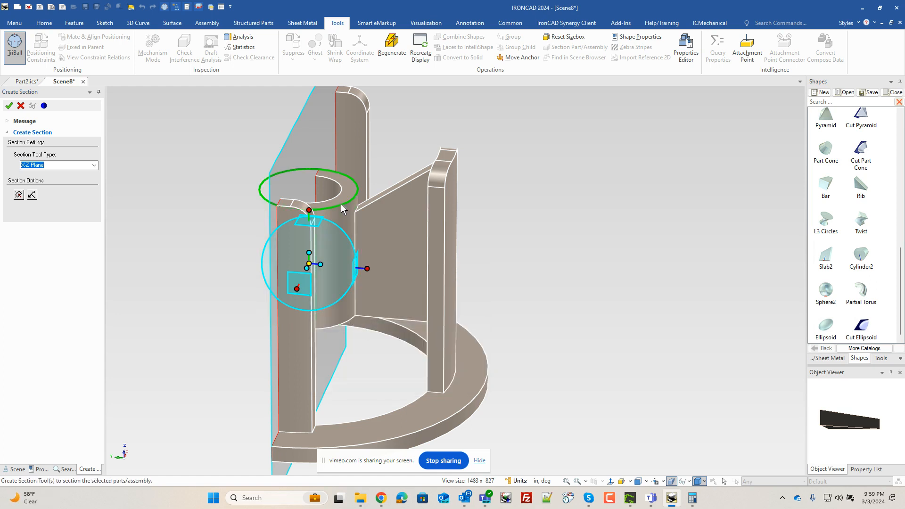
click(341, 204)
drag(291, 187, 312, 194)
text(90)
key(Return)
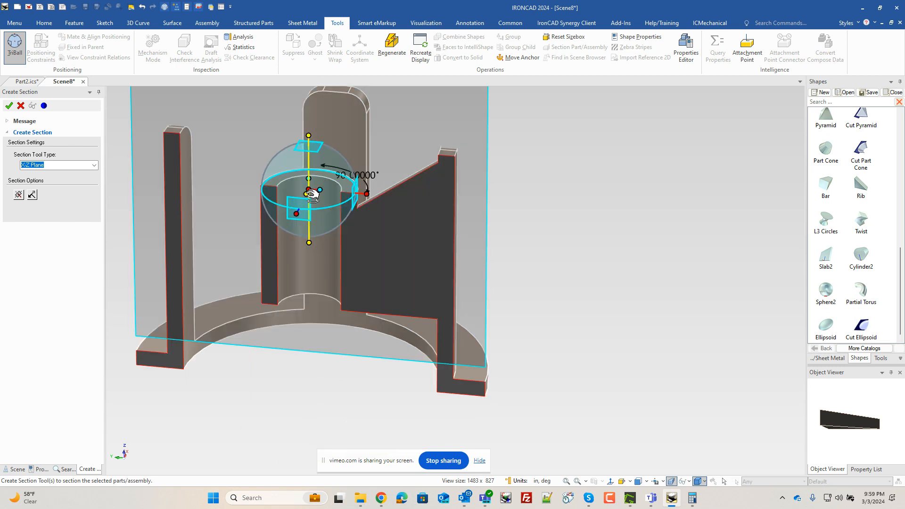
key(F10)
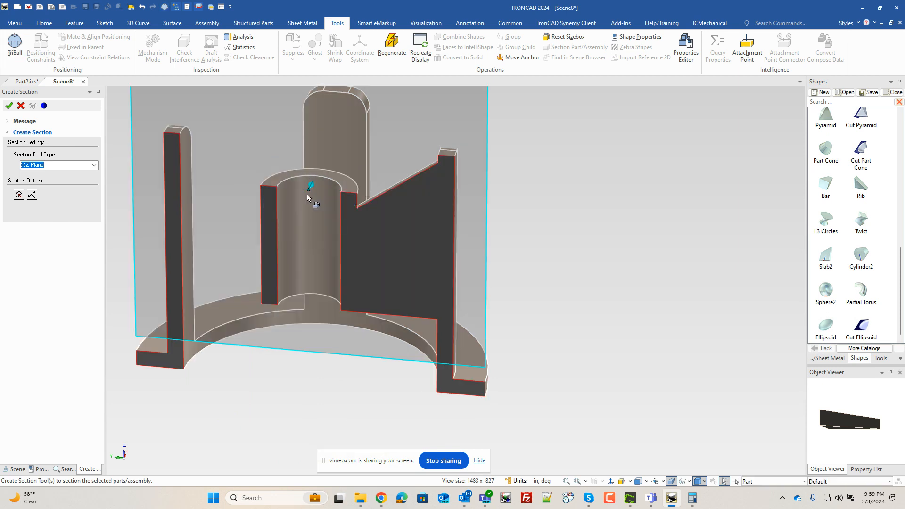
click(9, 106)
Turn on Precise Mode for the section tool and measure the short vertical edge between the hub's top and the rib.
right_click(16, 138)
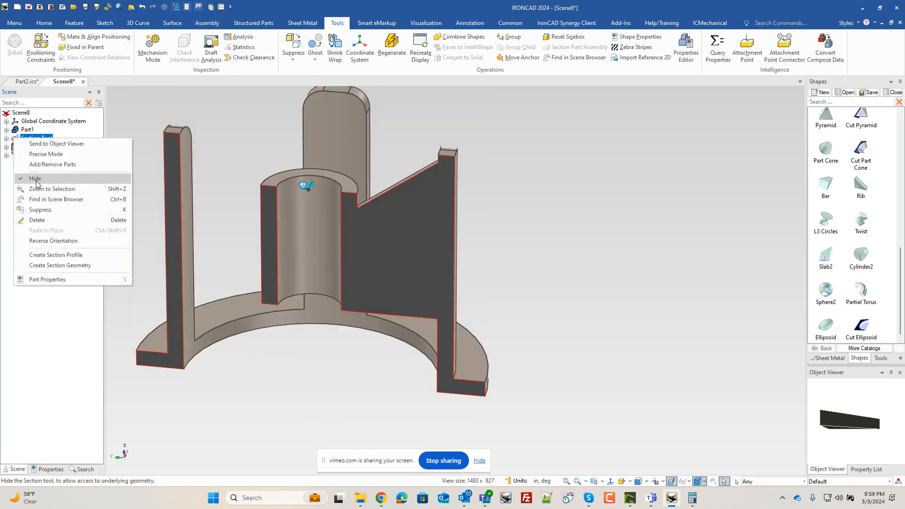
click(45, 154)
scroll(355, 199, up, 3)
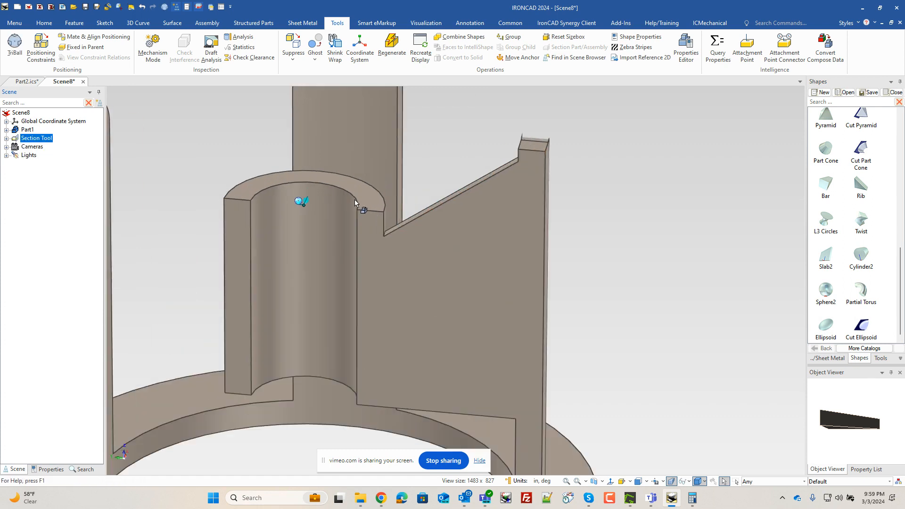
click(384, 223)
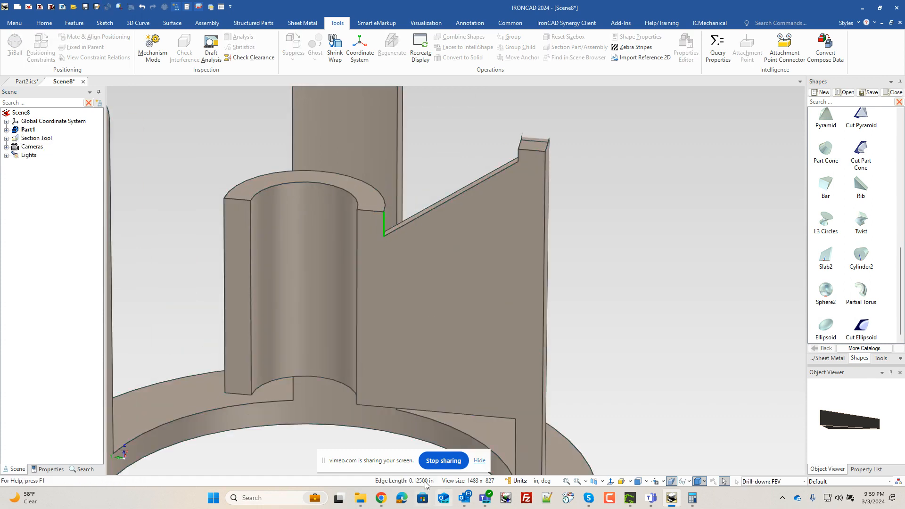
click(184, 184)
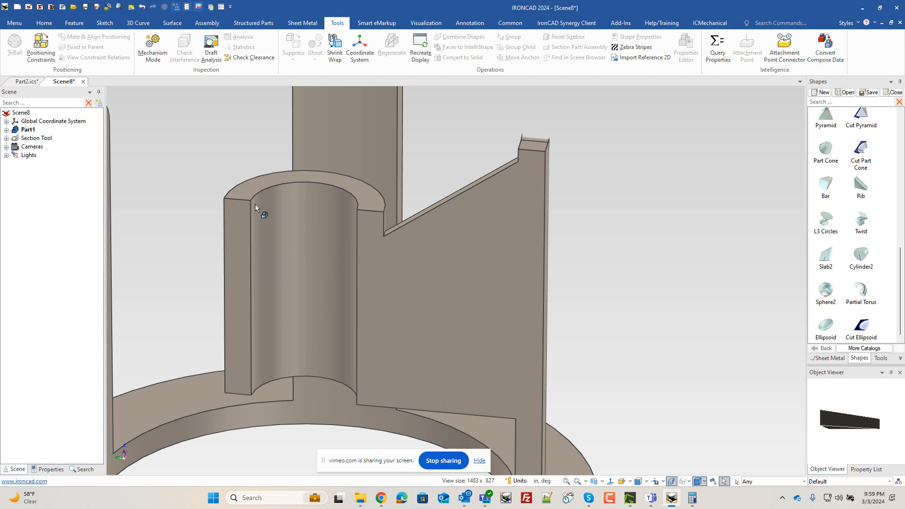
Suppress the section tool to restore the full part.
scroll(343, 228, down, 3)
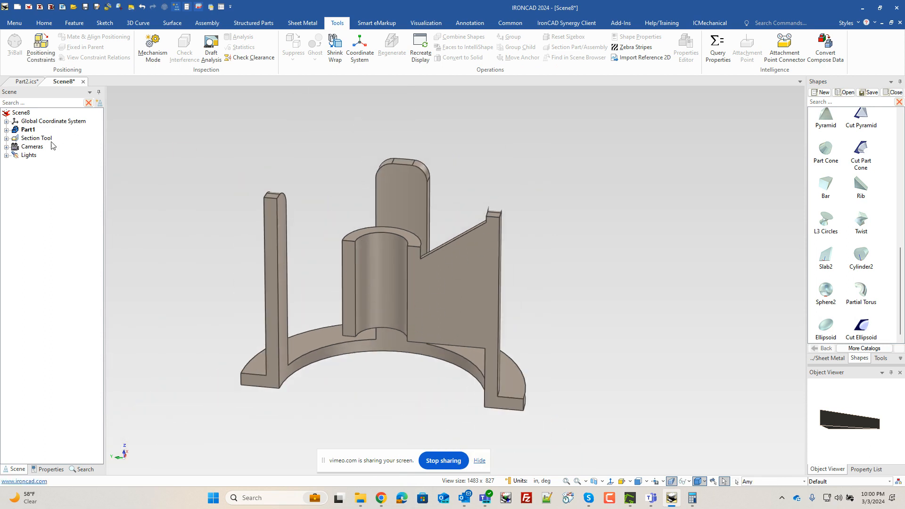
right_click(34, 138)
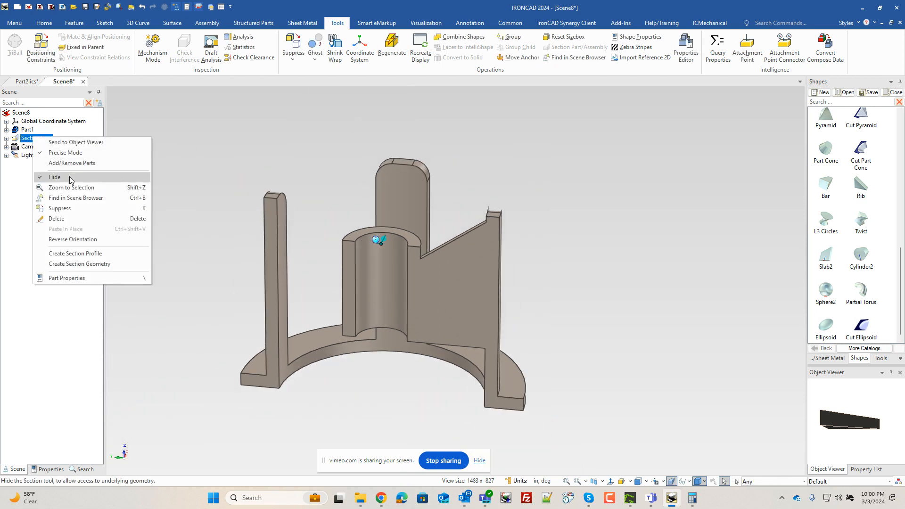
click(70, 208)
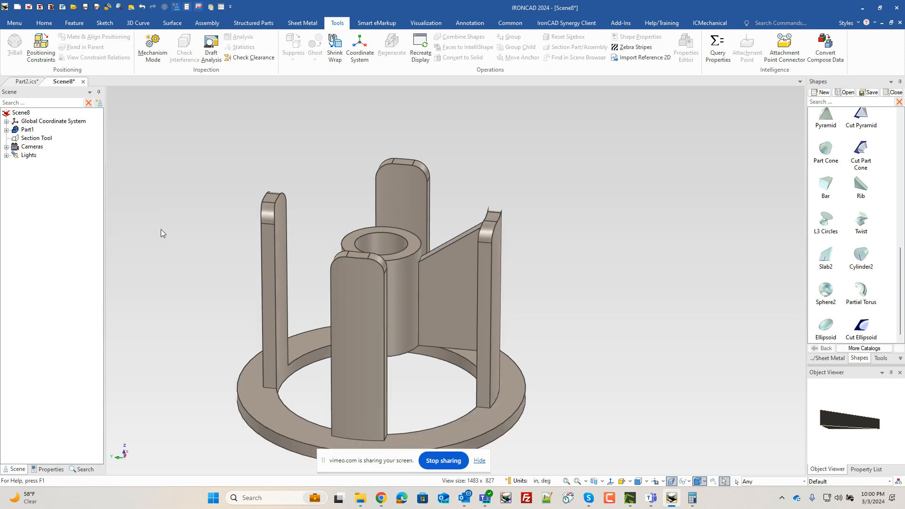
Start a constant-radius edge blend on one long edge of the rib's sloped top and set the radius to 0.0625 in.
scroll(431, 259, up, 5)
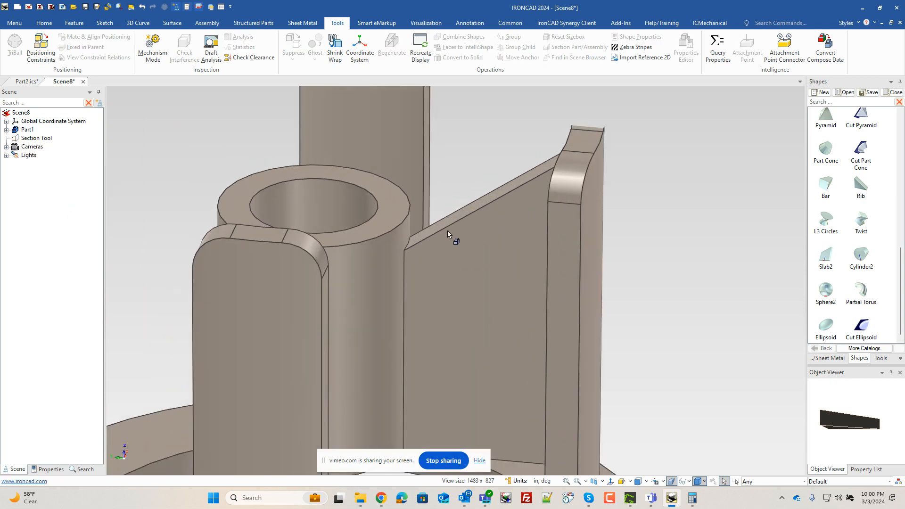
click(461, 227)
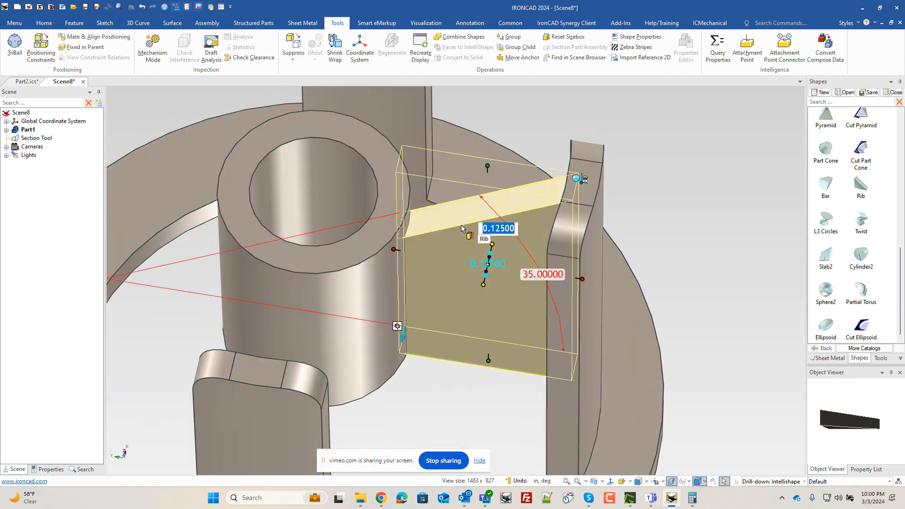
click(461, 225)
right_click(462, 226)
click(484, 232)
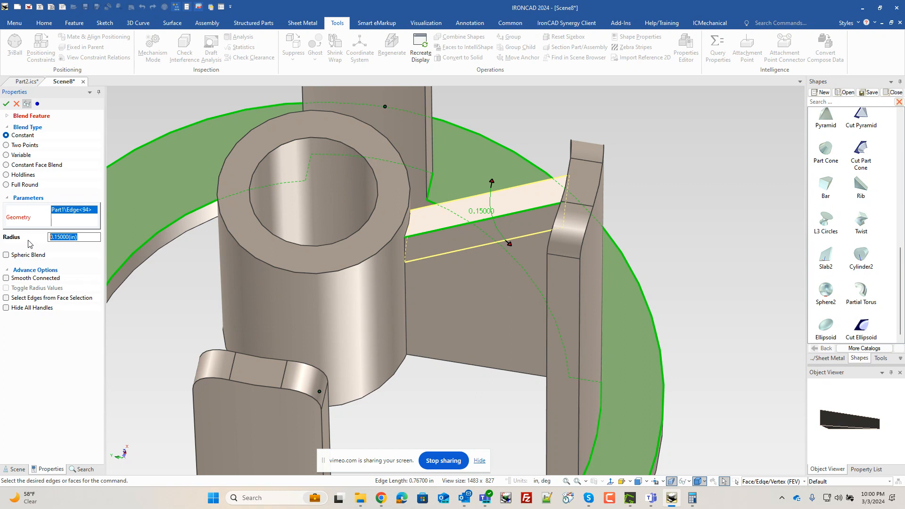
text(.0625)
key(Return)
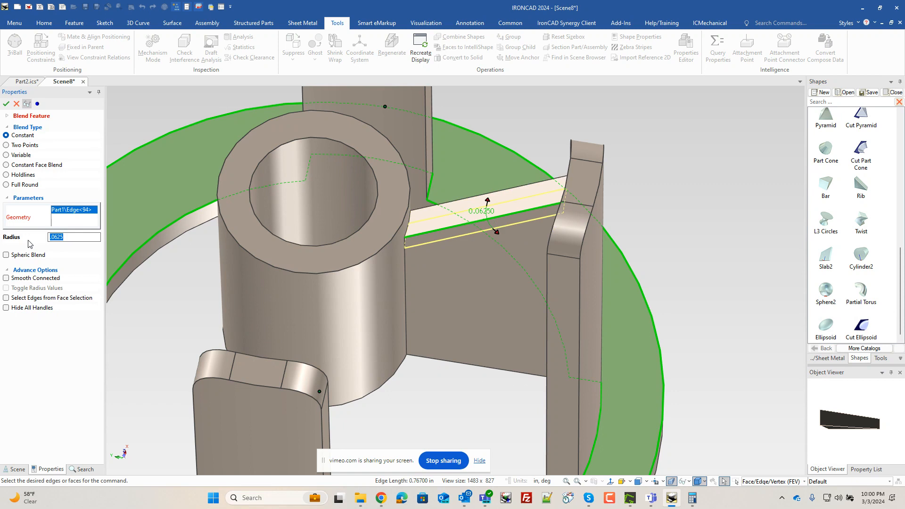
Add the opposite long edge of the rib's sloped top to the 0.0625 in blend and apply it.
click(441, 206)
scroll(531, 246, up, 5)
mouse_move(428, 205)
middle_down()
mouse_move(424, 271)
mouse_move(415, 213)
middle_up()
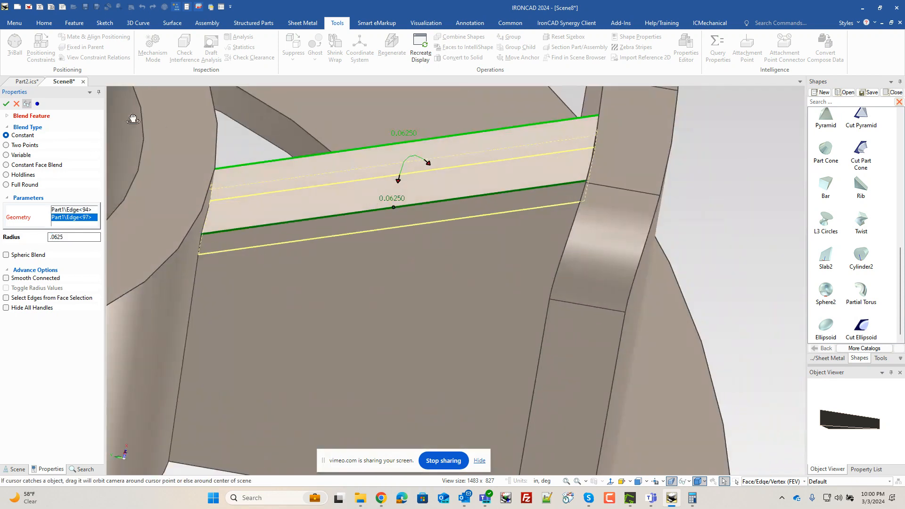
click(6, 104)
middle_drag(255, 216, 257, 196)
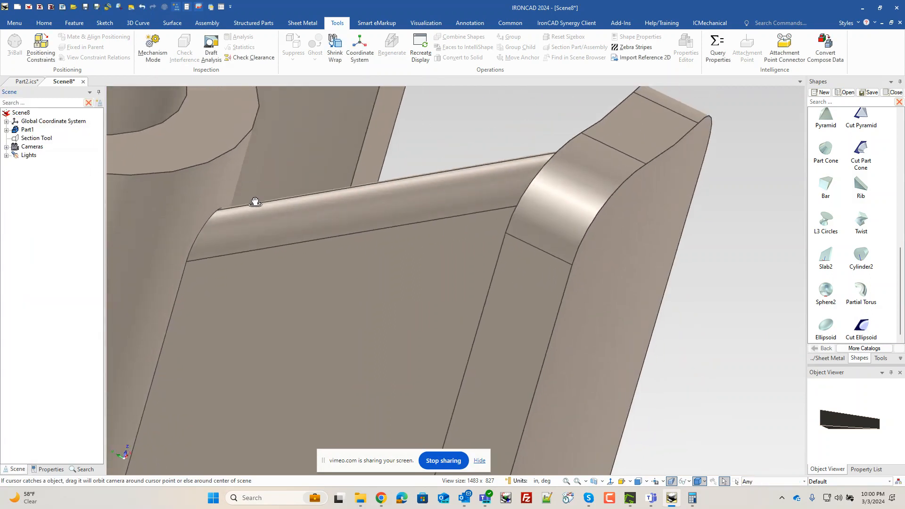
click(246, 226)
scroll(238, 270, down, 5)
Place a Cut Extrude shape on the hub's top near the rib and set its symmetric width to 0.3 in.
click(643, 406)
middle_drag(446, 392, 263, 348)
middle_drag(281, 239, 349, 189)
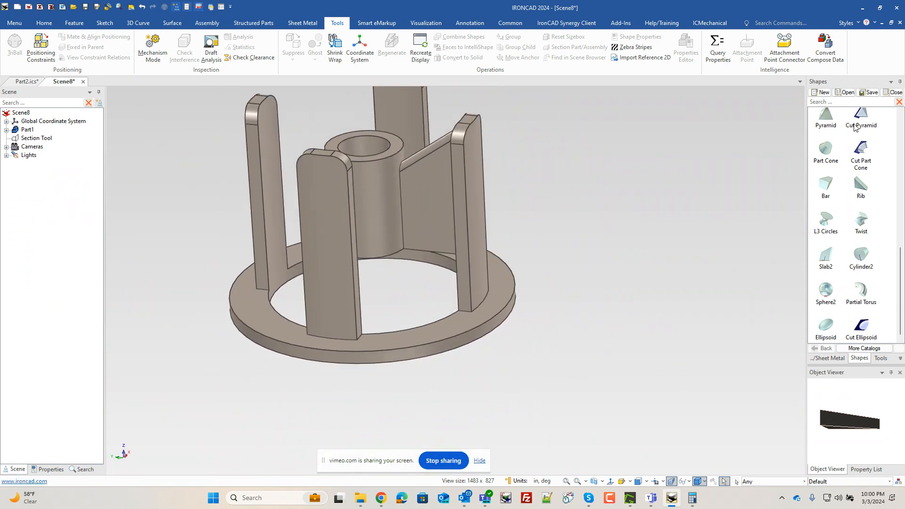
scroll(846, 146, up, 10)
drag(861, 121, 389, 149)
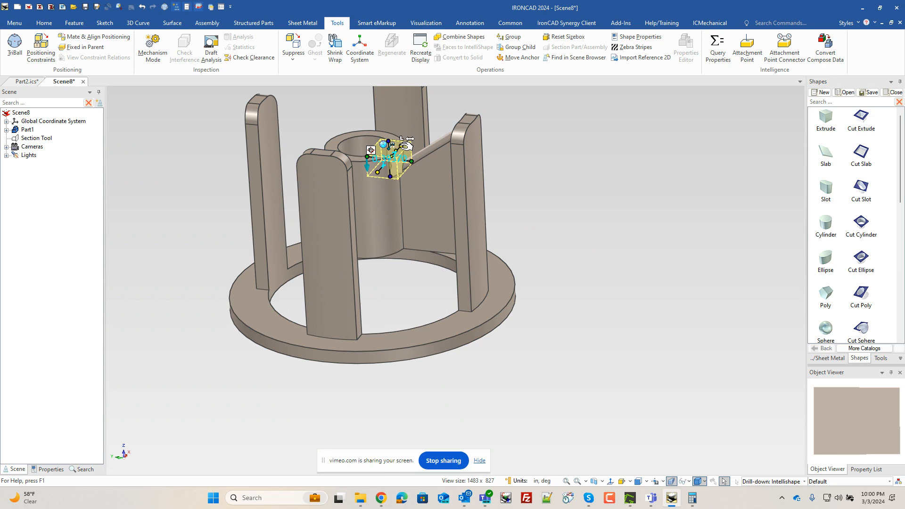
drag(407, 144, 413, 146)
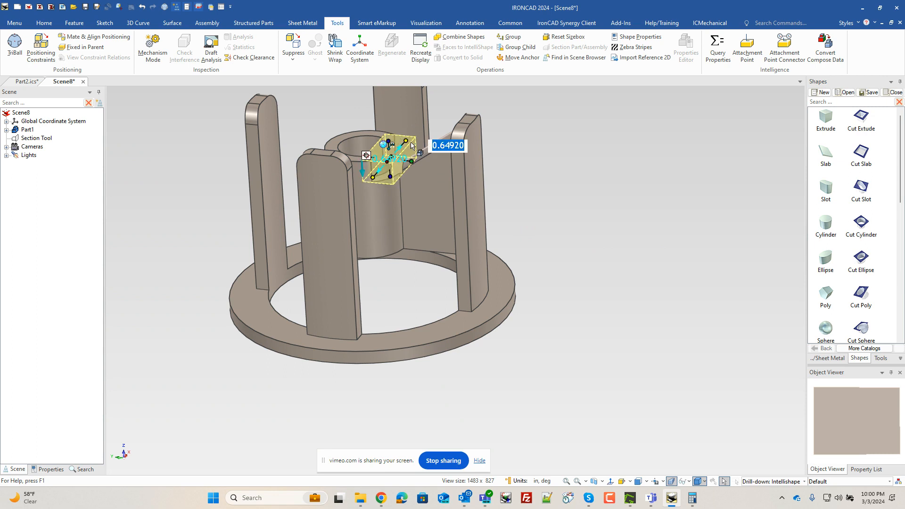
text(.3)
key(Return)
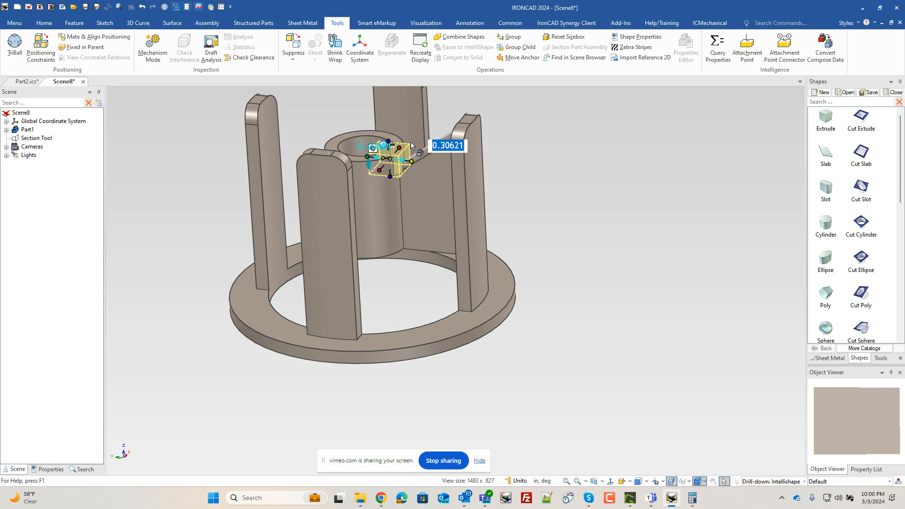
Extend the cut shape down to the hub's bottom and set its upper face 0.25 in below the hub's top.
drag(391, 183, 404, 248)
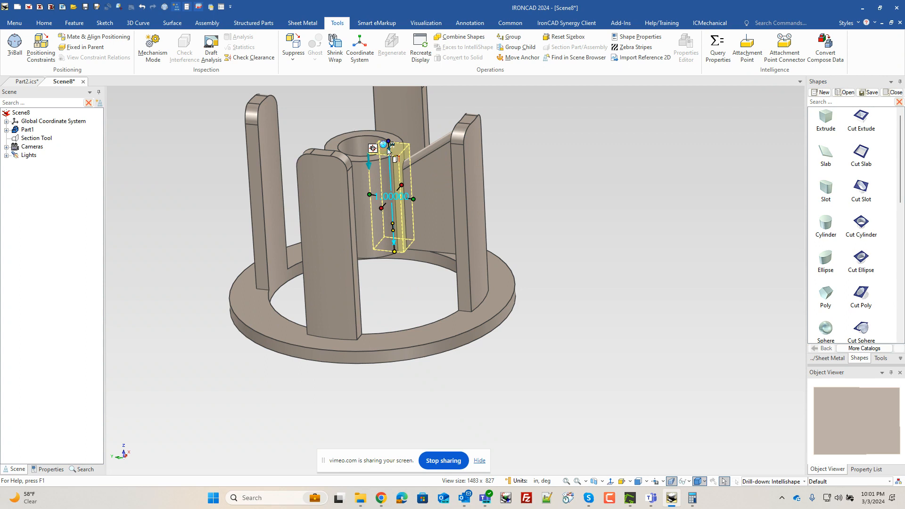
drag(389, 142, 398, 179)
right_click(391, 174)
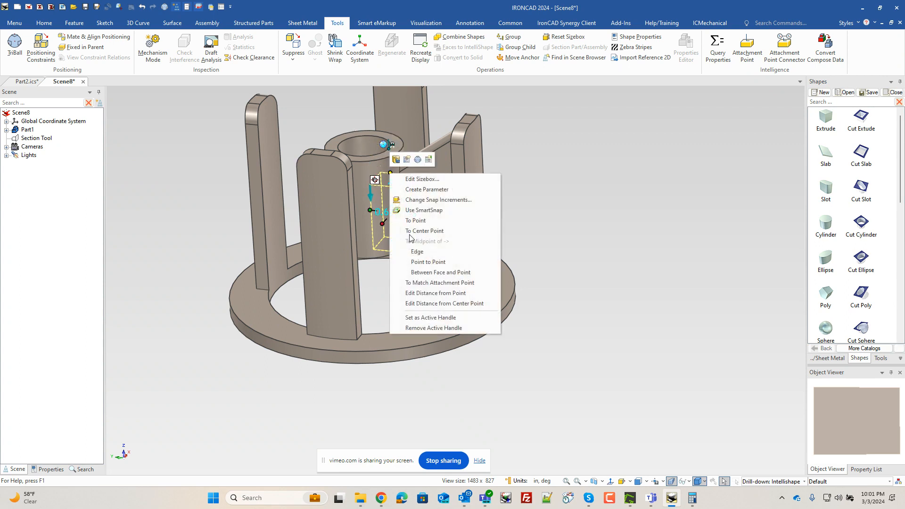
click(442, 294)
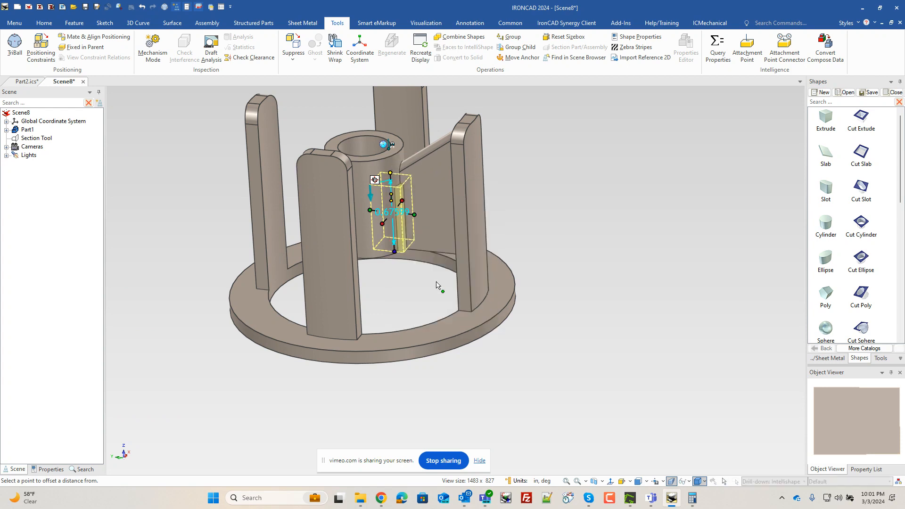
click(401, 150)
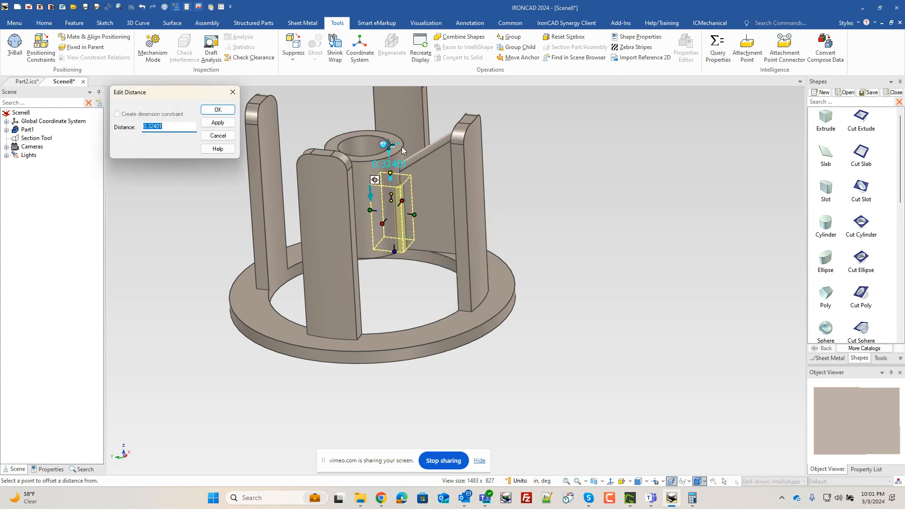
text(.25)
key(Return)
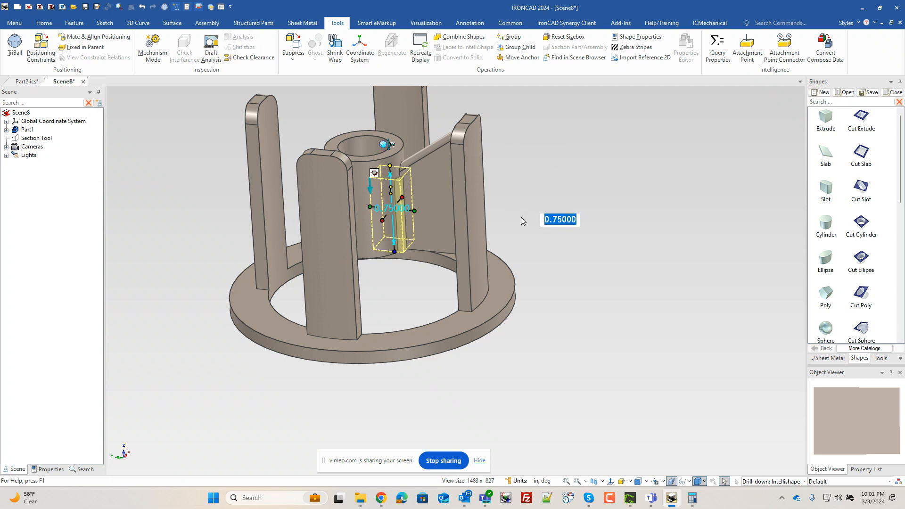
Rotate the cut shape 45 degrees about the hub's central axis with the TriBall, placing it between the ribs.
key(F10)
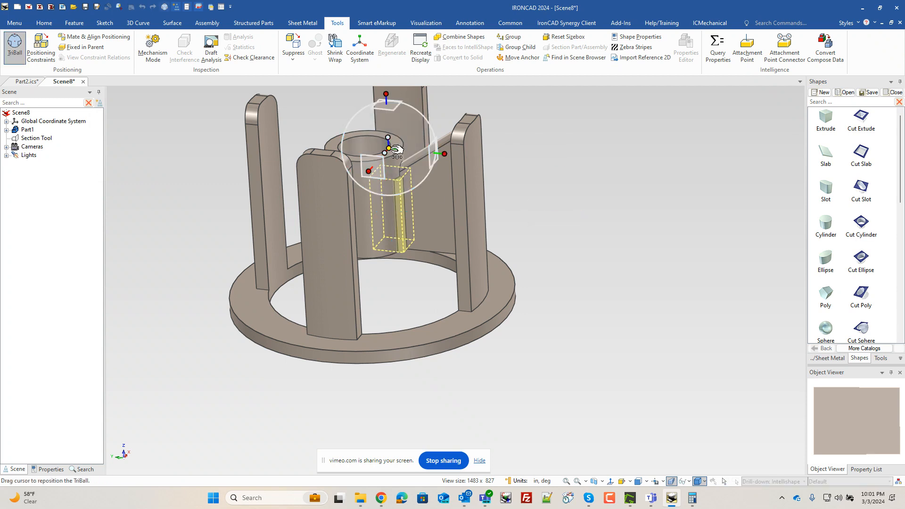
mouse_move(390, 148)
mouse_down()
mouse_move(396, 144)
mouse_move(379, 156)
mouse_up()
click(362, 92)
text(45)
key(Return)
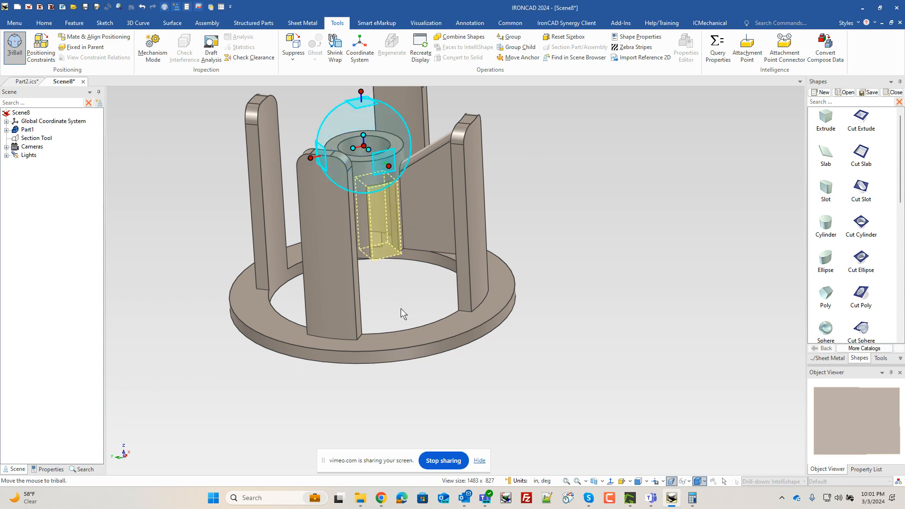
key(Escape)
key(Escape)
middle_drag(392, 264, 398, 109)
scroll(398, 109, down, 2)
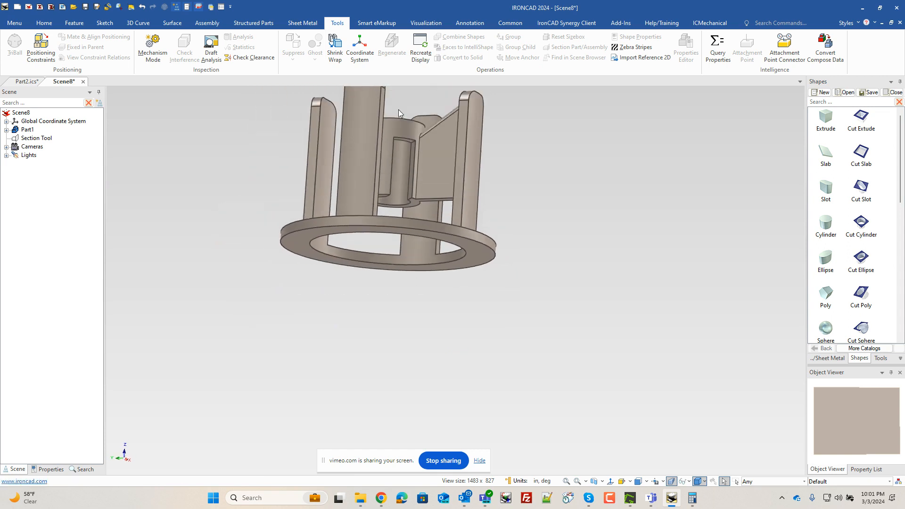
Blend the two upper corner edges of the hub's side cutout with a constant radius of 0.1 in.
scroll(448, 225, up, 5)
click(455, 228)
click(457, 229)
click(457, 229)
right_click(458, 229)
click(480, 233)
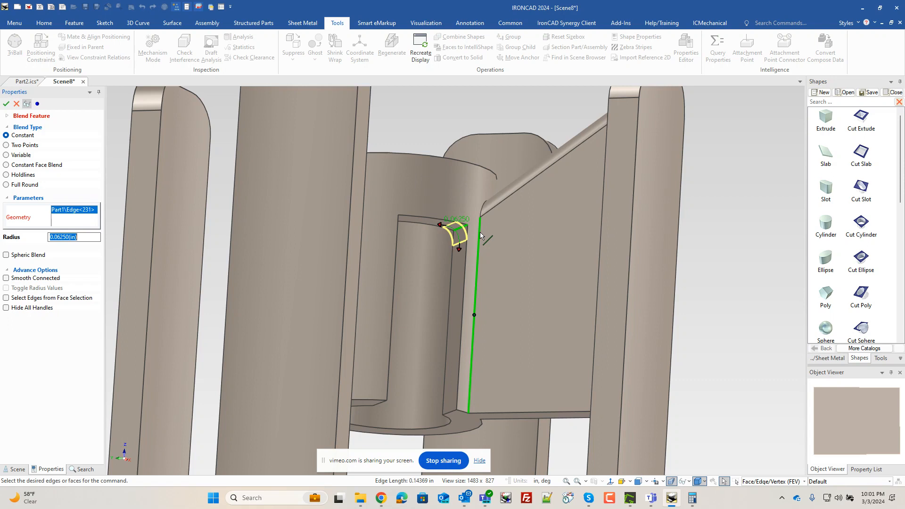
text(.)
middle_drag(434, 279, 332, 205)
click(332, 205)
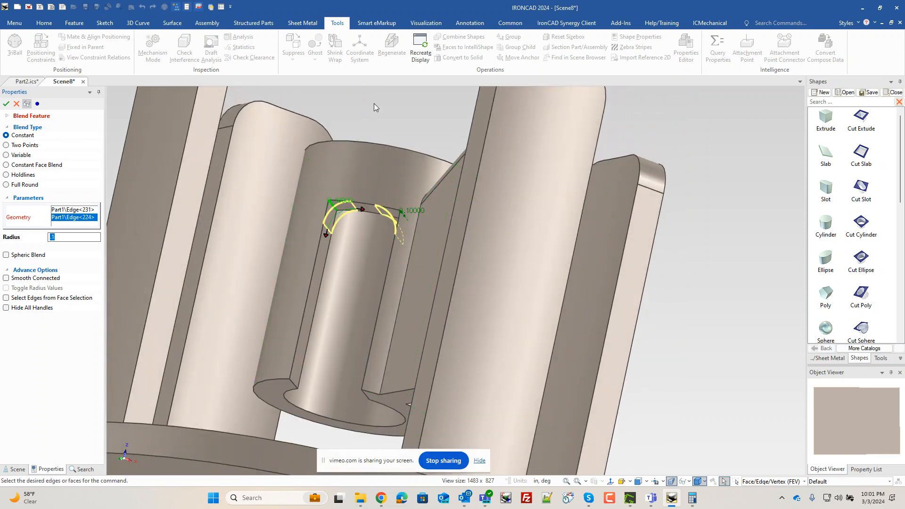
key(Return)
scroll(375, 227, down, 2)
scroll(374, 226, up, 3)
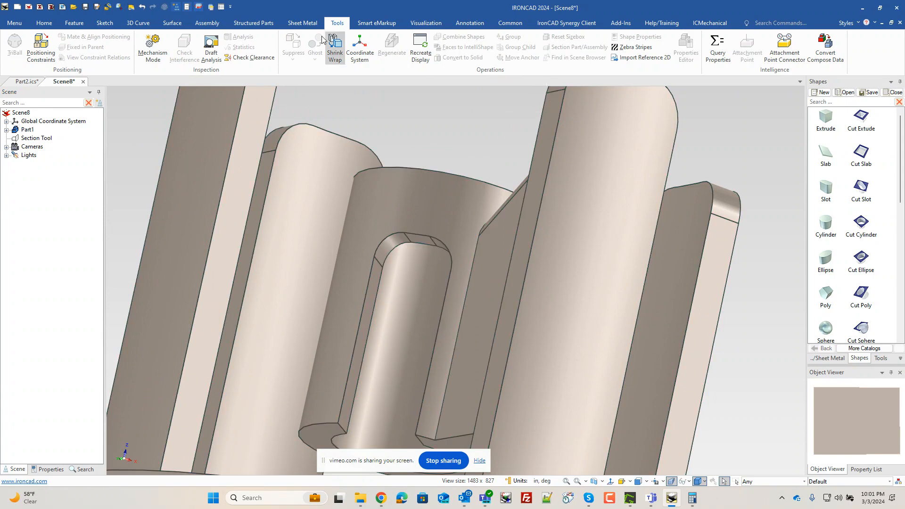
Start a circular Pattern Feature around the hub's axis with count 4 over 360 degrees and select the rib.
scroll(330, 47, up, 8)
click(508, 59)
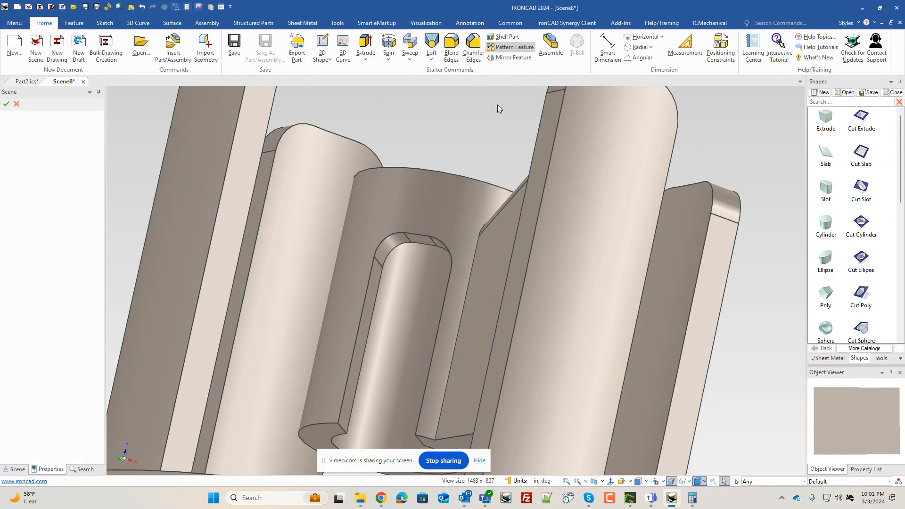
scroll(454, 203, down, 4)
middle_drag(453, 205, 432, 294)
click(377, 257)
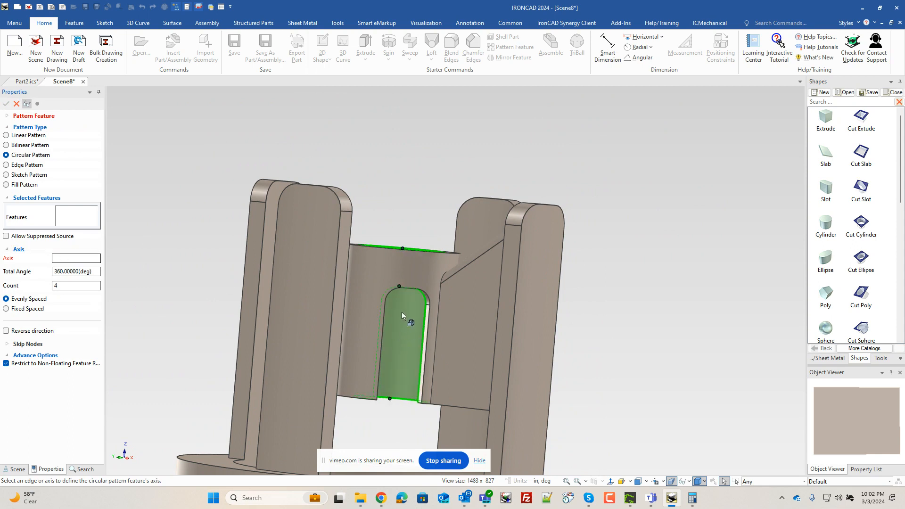
click(410, 265)
middle_drag(440, 315, 469, 302)
click(469, 303)
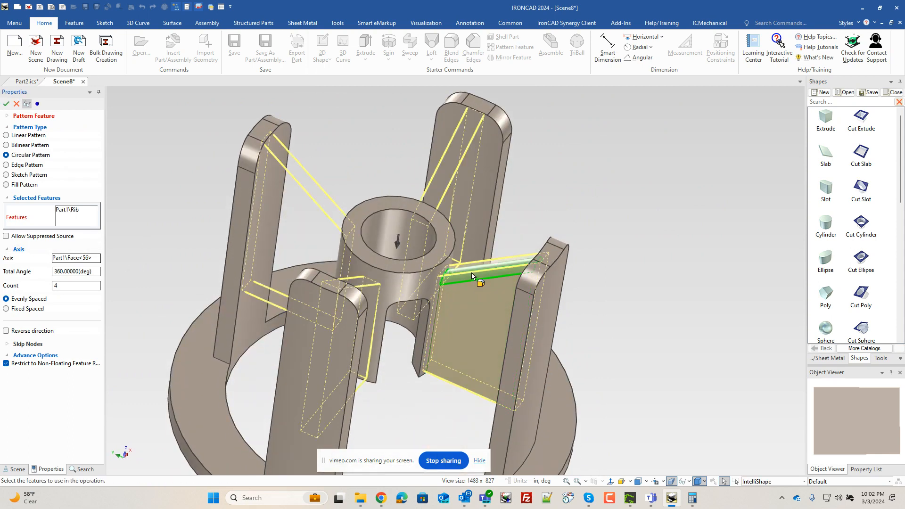
Add the rib's top edge blend and the hub's side cutout to the circular pattern and apply it.
click(473, 276)
middle_drag(453, 332, 446, 283)
scroll(446, 288, up, 6)
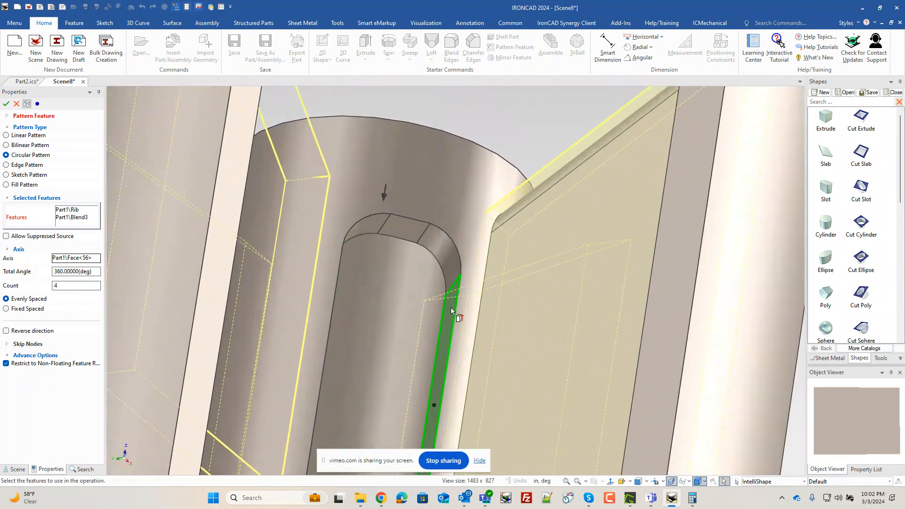
click(447, 290)
scroll(441, 264, down, 5)
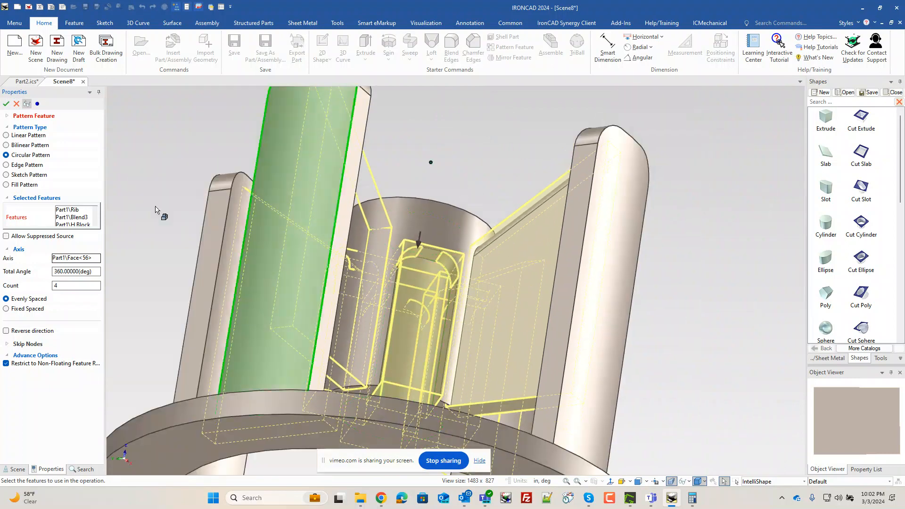
click(6, 104)
middle_drag(380, 210, 372, 321)
scroll(447, 284, down, 5)
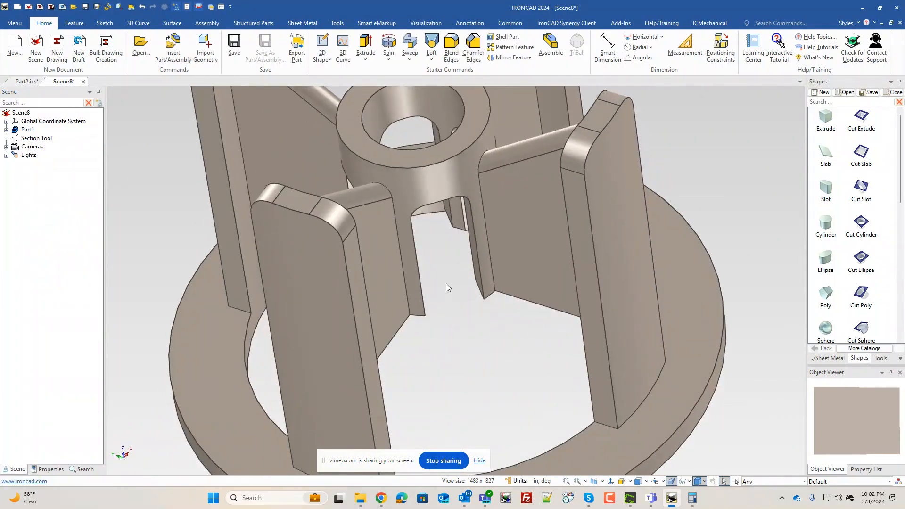
Set the whole part's material mass density to 1020 kg/m³.
middle_drag(457, 272, 478, 269)
scroll(469, 258, down, 2)
right_click(478, 268)
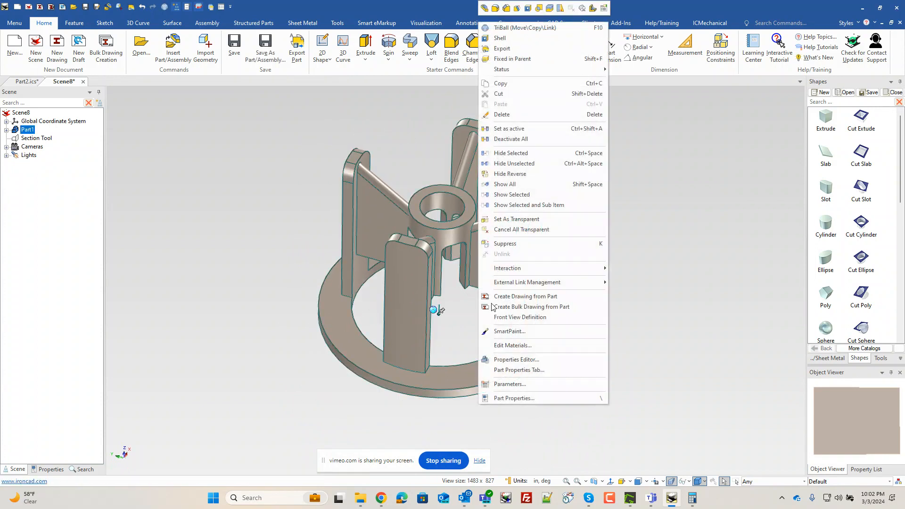
click(514, 392)
click(259, 183)
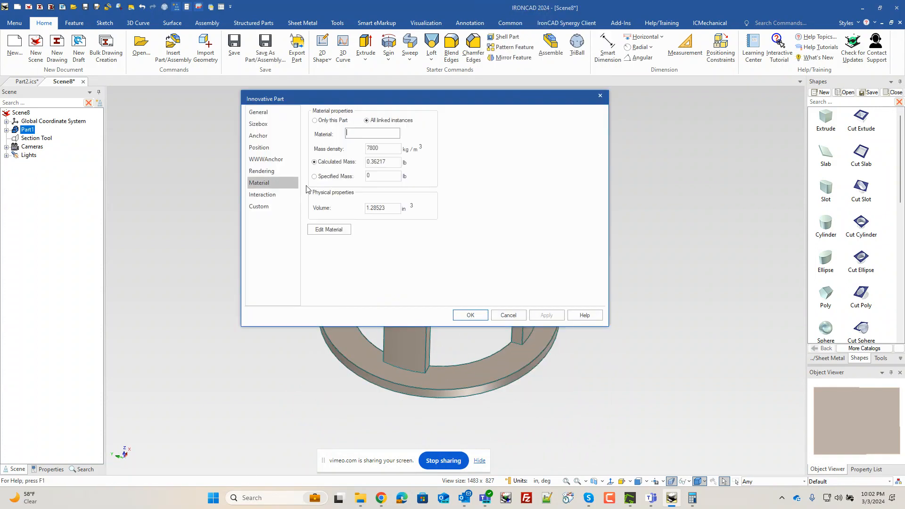
double_click(372, 149)
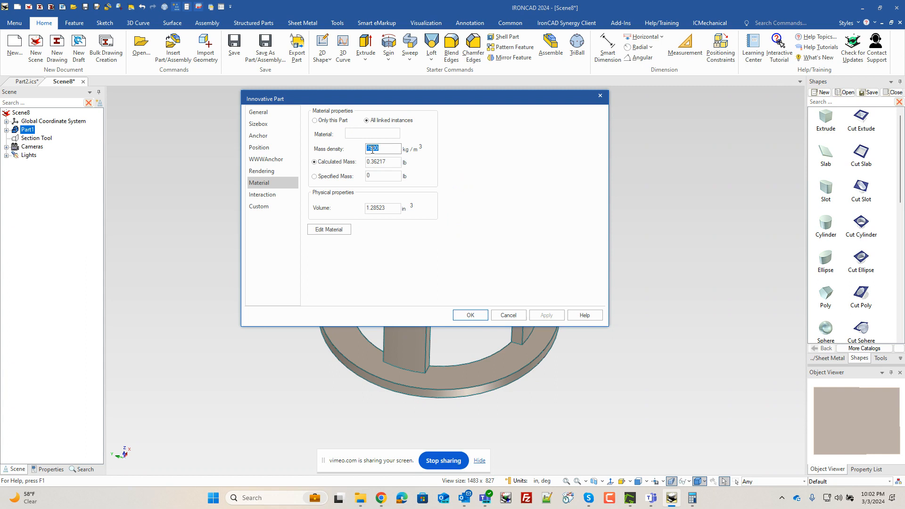
text(102)
key(Return)
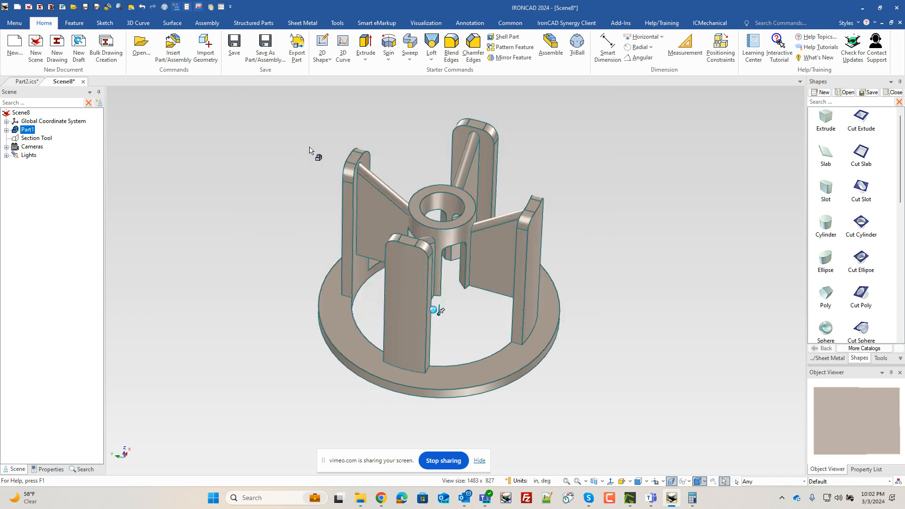
Display the whole part's properties to check its mass.
click(221, 7)
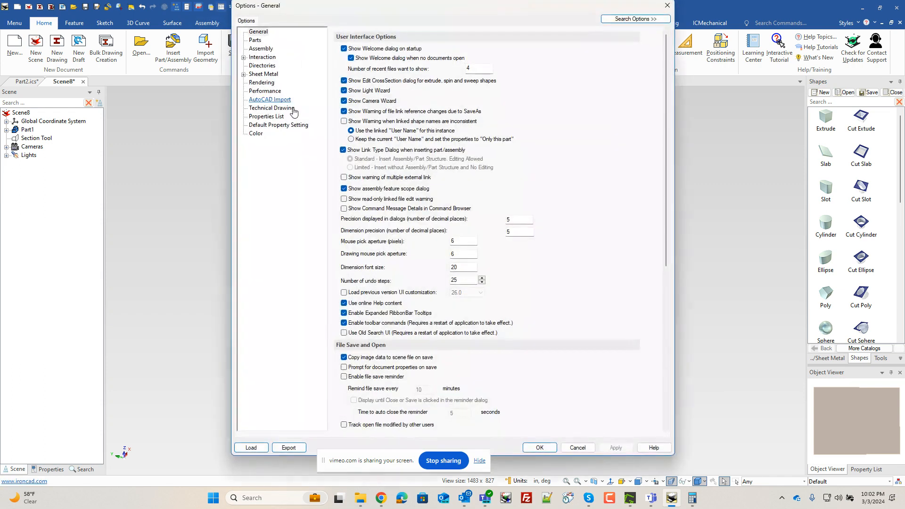
click(568, 448)
click(375, 244)
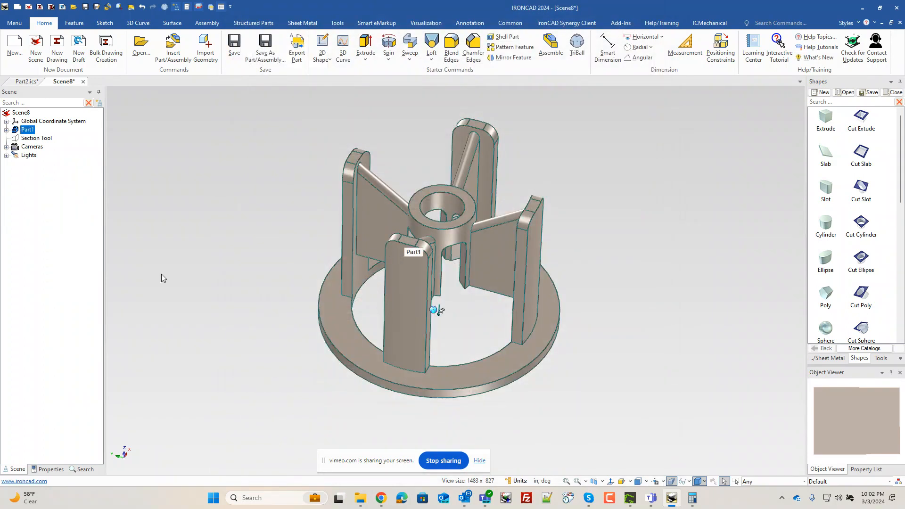
click(48, 469)
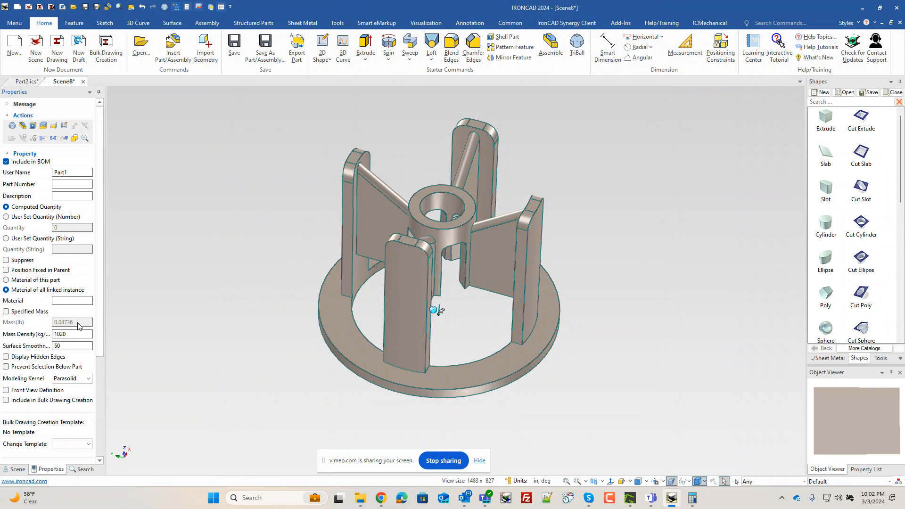
click(489, 311)
Examine the finished spool from several angles, including the fins, ribs and hub cutouts.
middle_drag(500, 347, 645, 377)
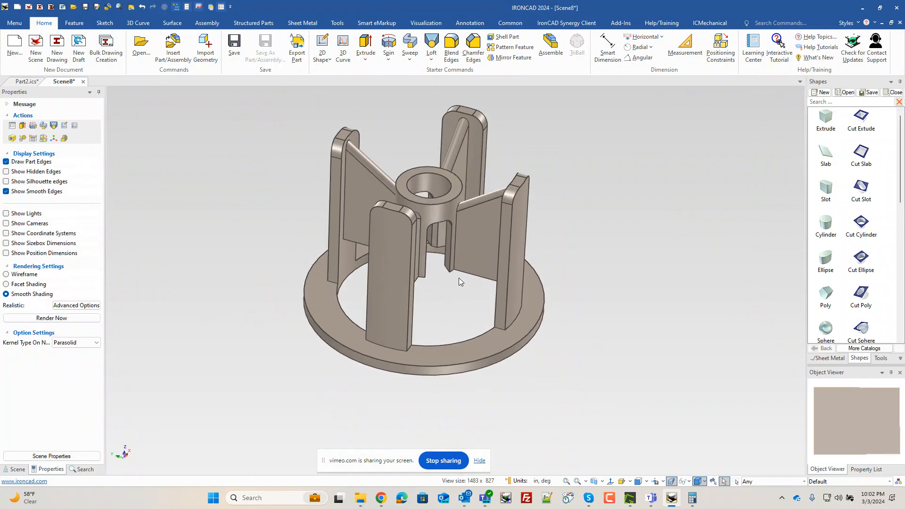
scroll(467, 244, up, 2)
scroll(466, 199, up, 2)
scroll(446, 197, down, 2)
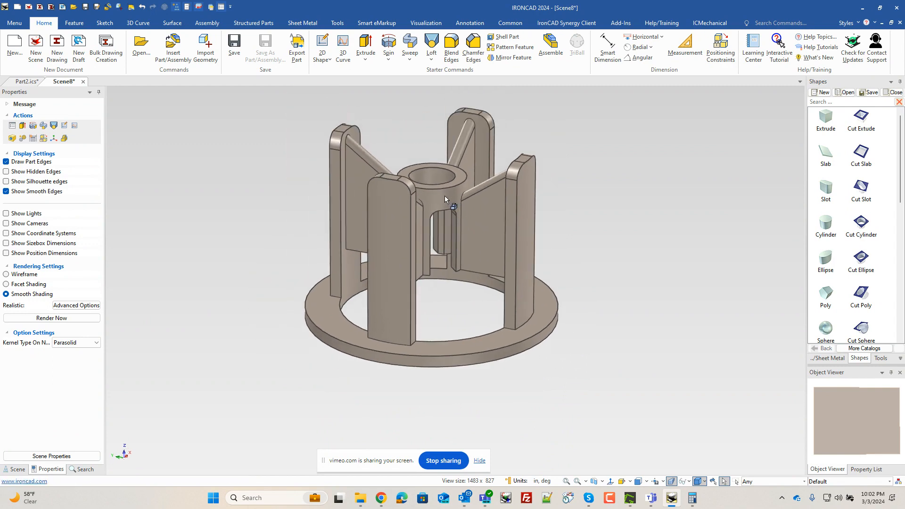
middle_drag(435, 196, 435, 206)
scroll(450, 202, down, 2)
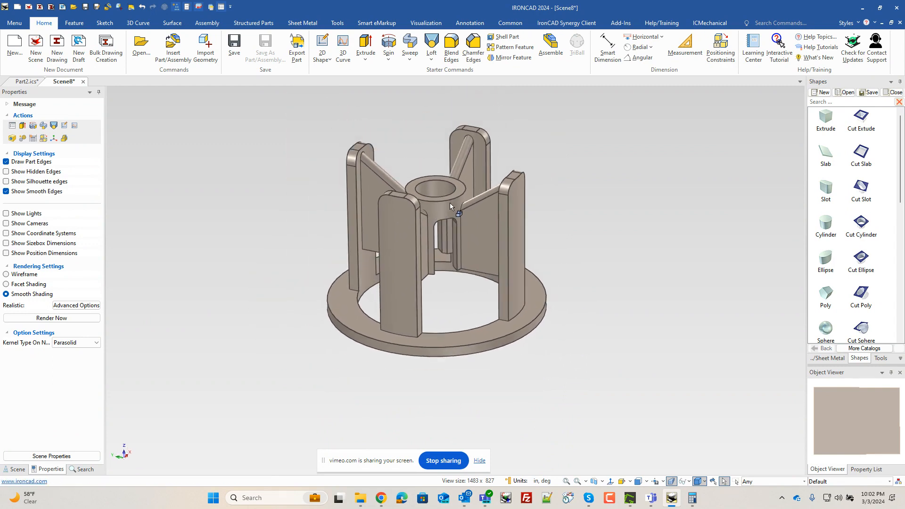
scroll(450, 203, up, 2)
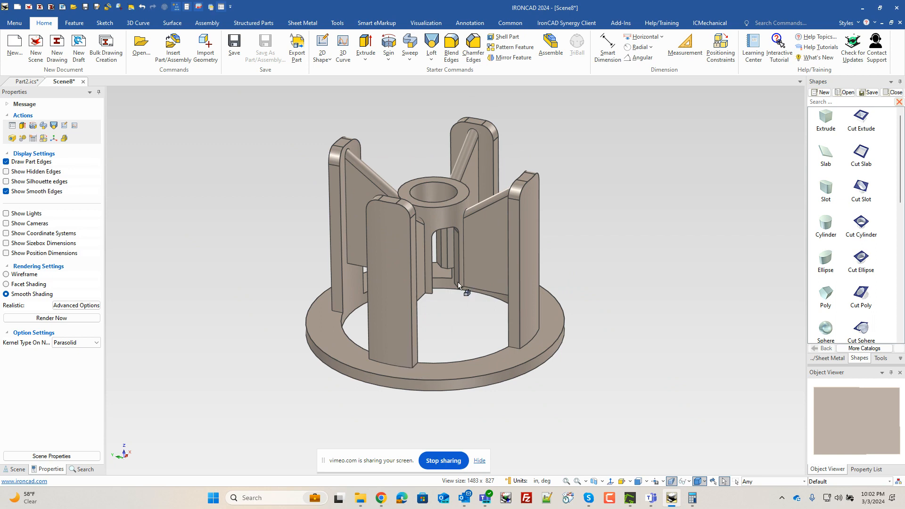
mouse_move(435, 337)
middle_down()
mouse_move(450, 444)
mouse_move(441, 448)
mouse_move(430, 344)
mouse_move(441, 335)
middle_up()
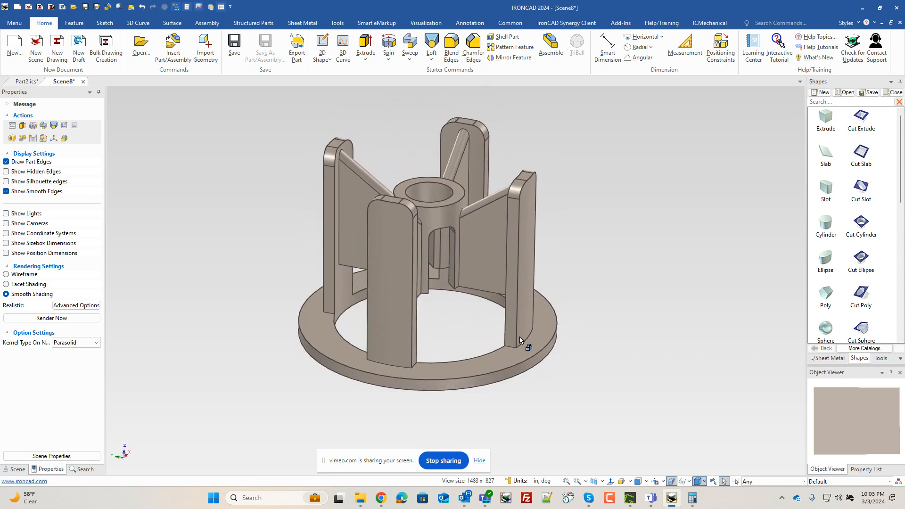
Inspect the original rib's shape dimensions and clear the selection.
click(484, 250)
click(484, 250)
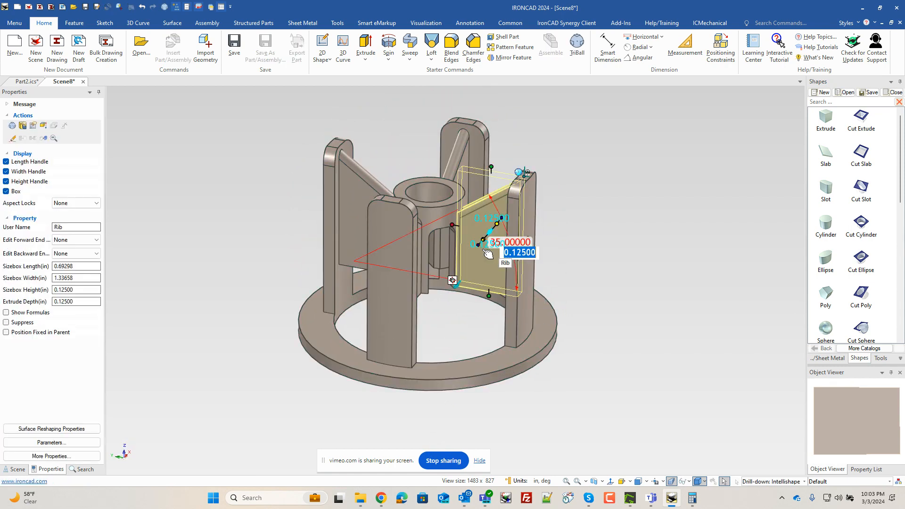
click(591, 328)
mouse_move(574, 309)
middle_down()
mouse_move(384, 323)
mouse_move(567, 301)
mouse_move(572, 317)
middle_up()
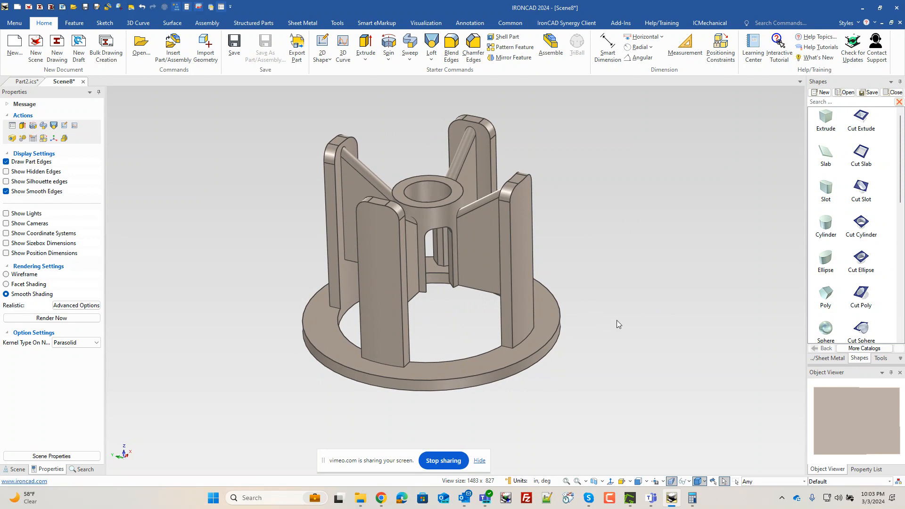